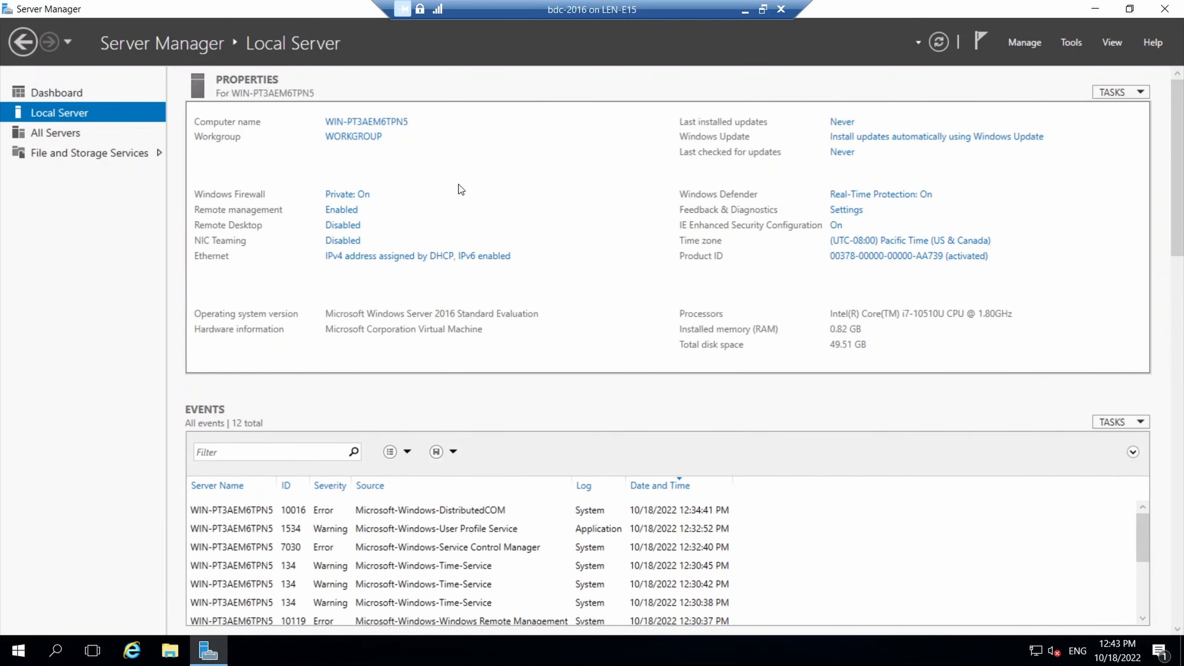
# Turn off IE Enhanced Security Configuration for both Administrators and Users.
pyautogui.click(835, 226)
pyautogui.click(491, 304)
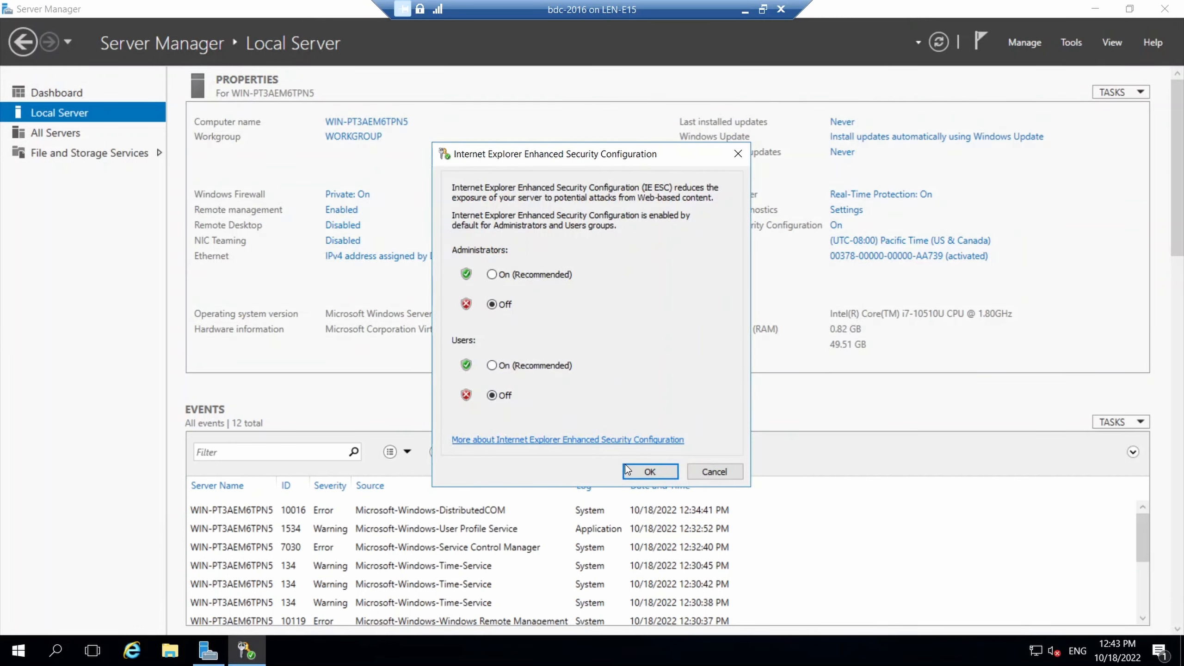
pyautogui.click(645, 471)
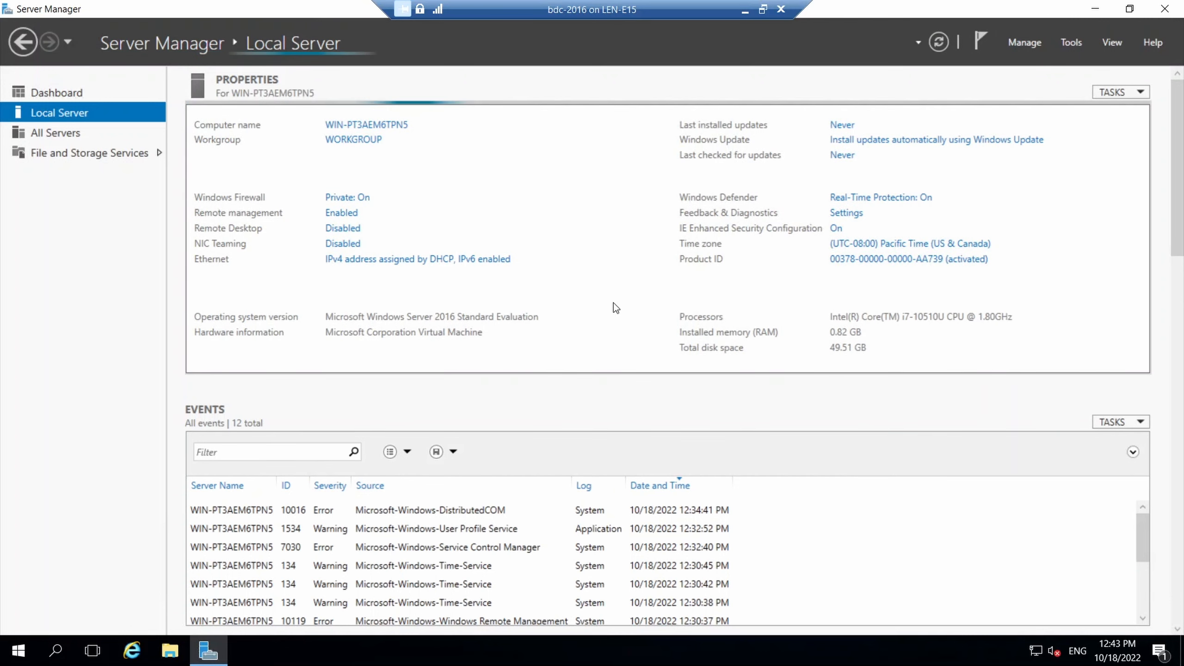
# Change the server's time zone to (UTC-05:00) Eastern Time (US & Canada).
pyautogui.click(853, 246)
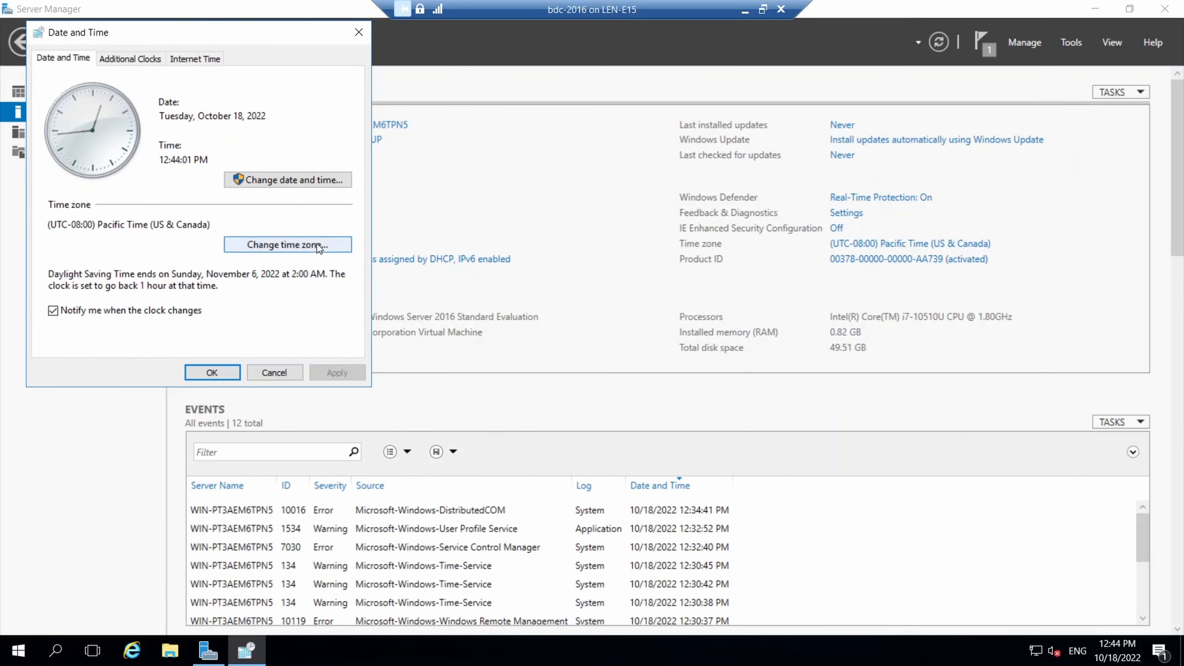
pyautogui.click(318, 246)
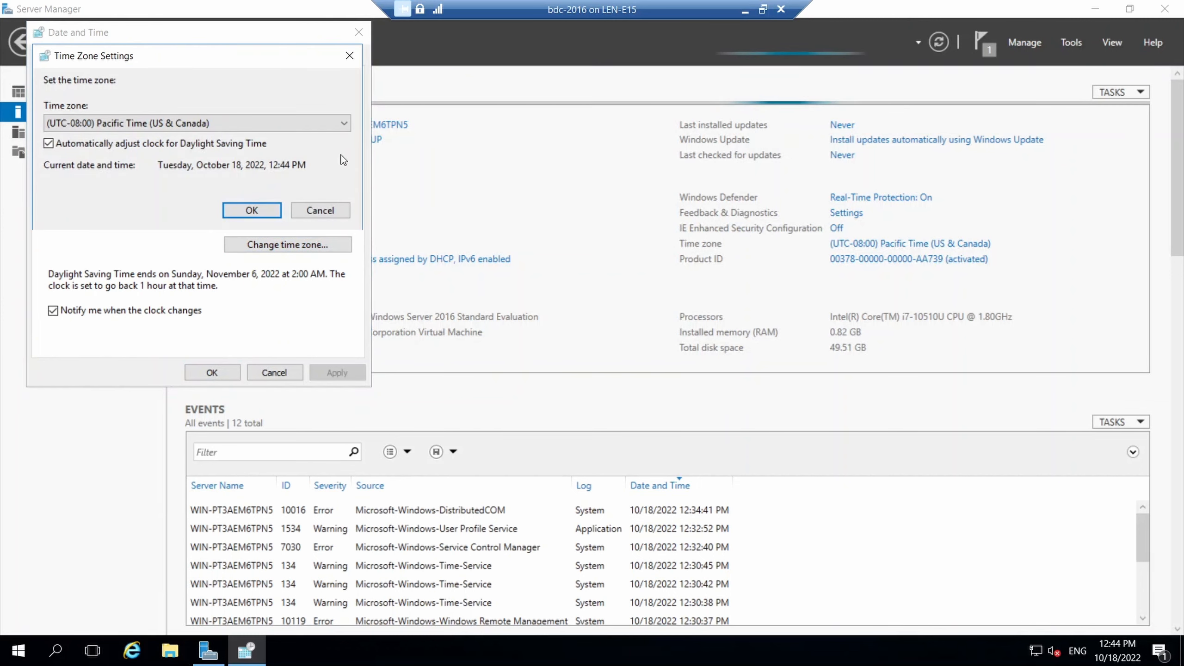
pyautogui.click(336, 130)
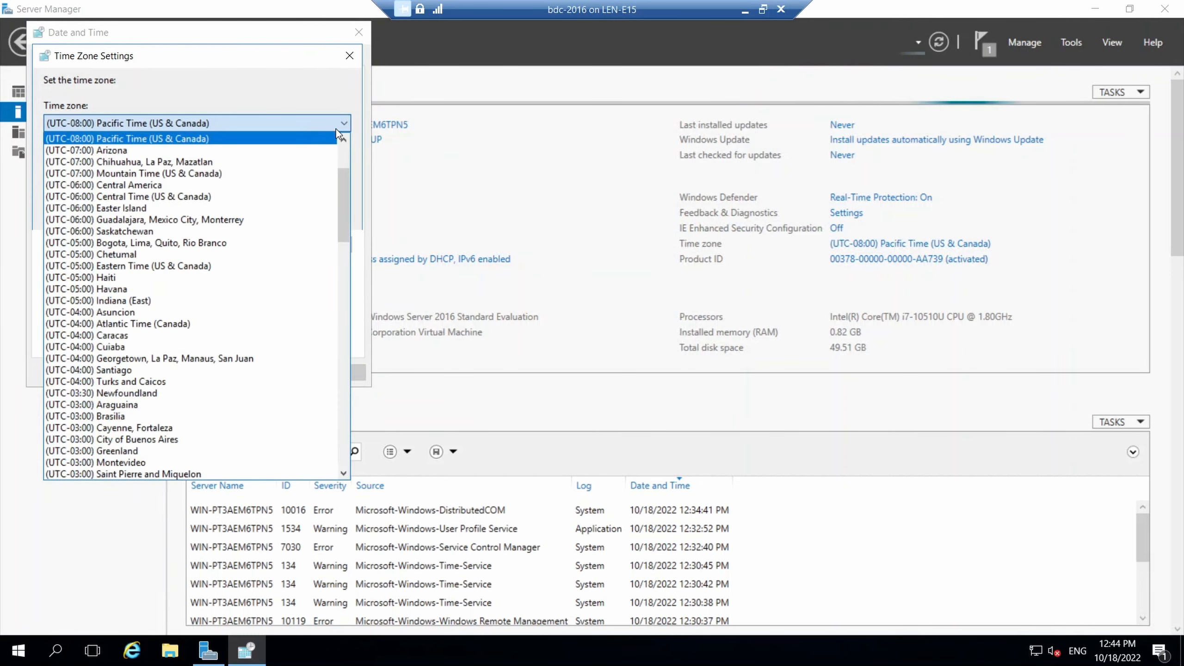
pyautogui.click(167, 265)
pyautogui.click(250, 207)
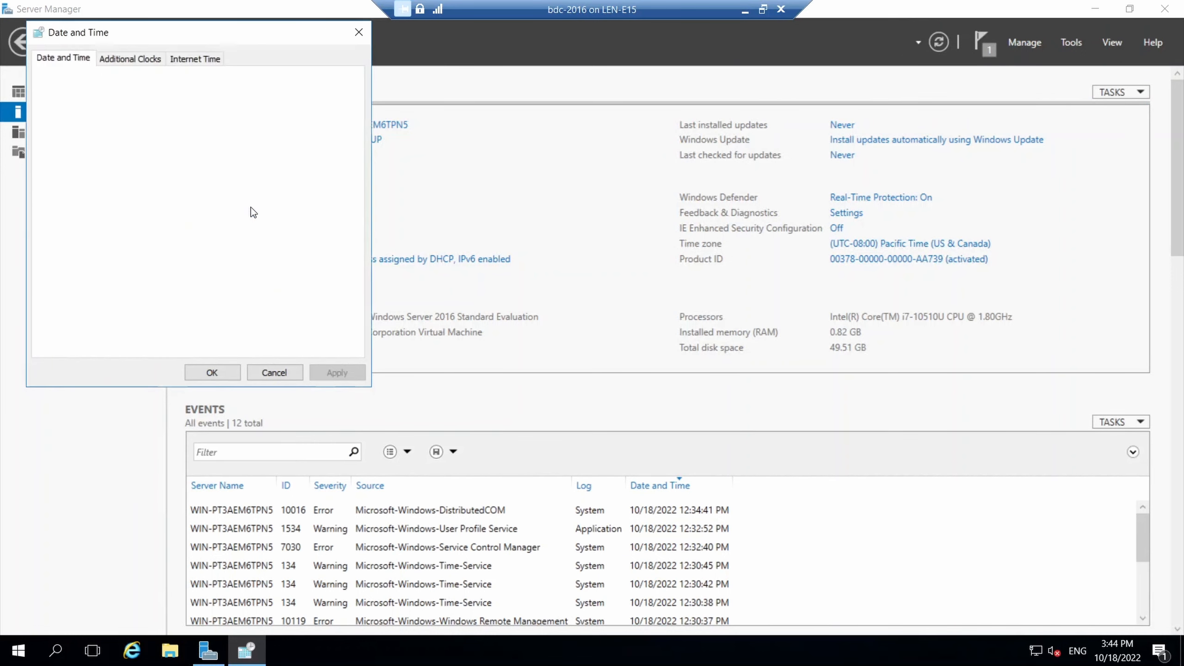
pyautogui.click(219, 368)
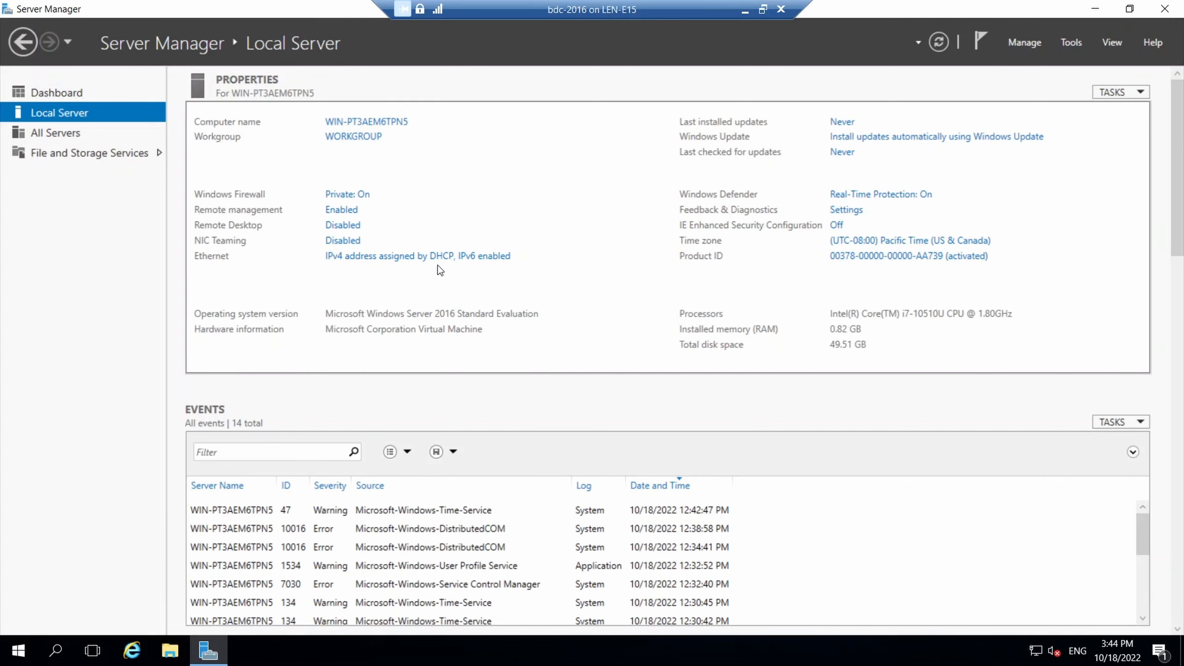
# Open the Ethernet adapter's properties from Network Connections.
pyautogui.click(454, 264)
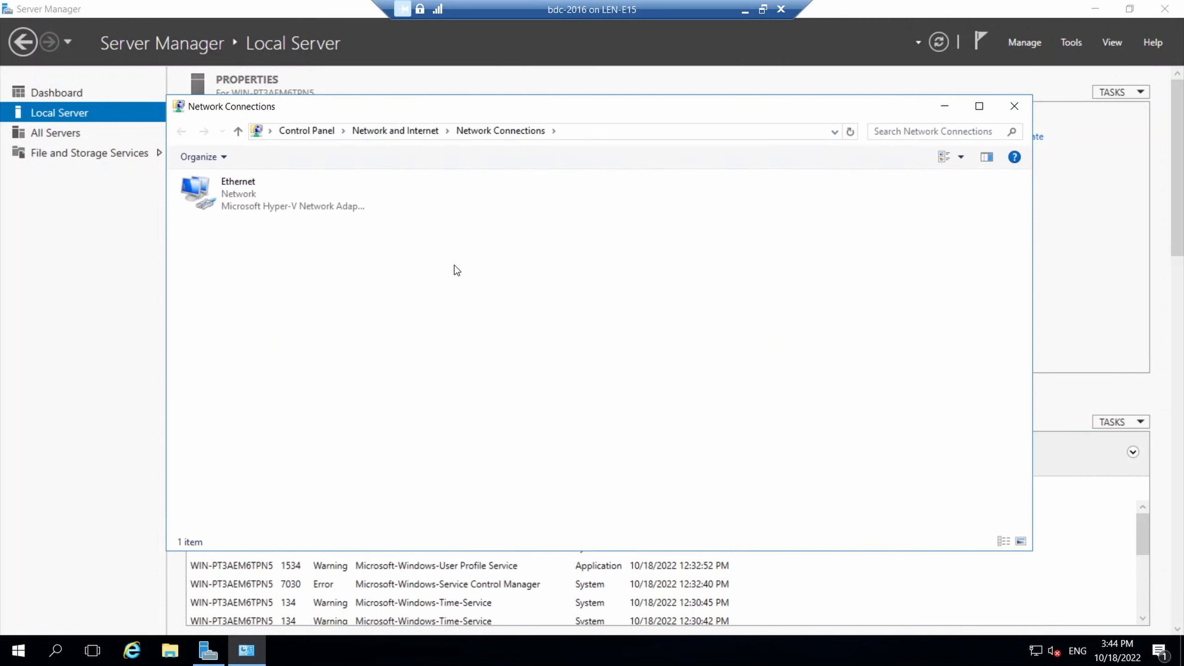
pyautogui.click(275, 205)
pyautogui.rightClick(274, 203)
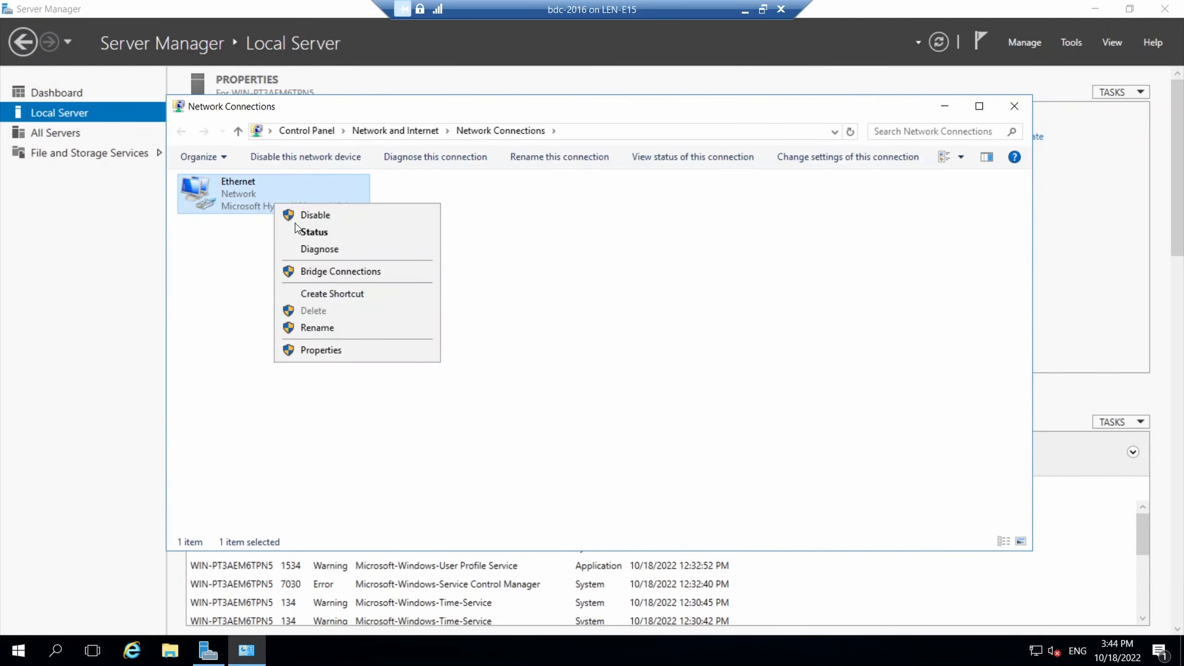
pyautogui.click(318, 351)
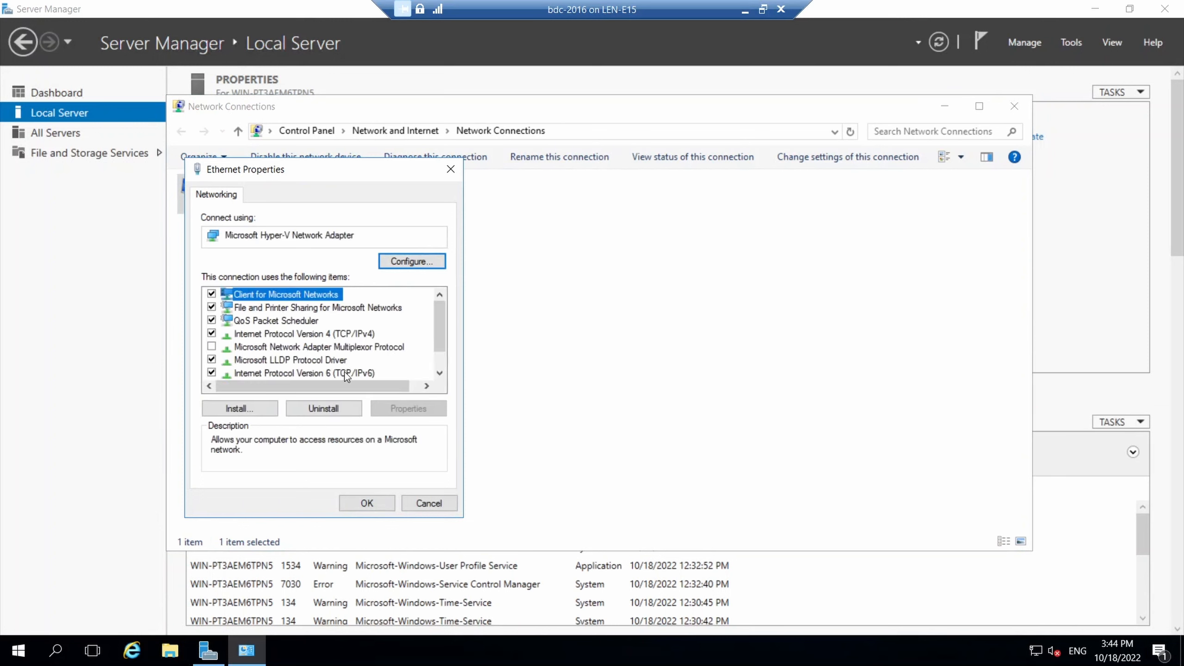
# Open Internet Protocol Version 4 properties and switch to a manually entered IP address.
pyautogui.click(343, 334)
pyautogui.click(400, 407)
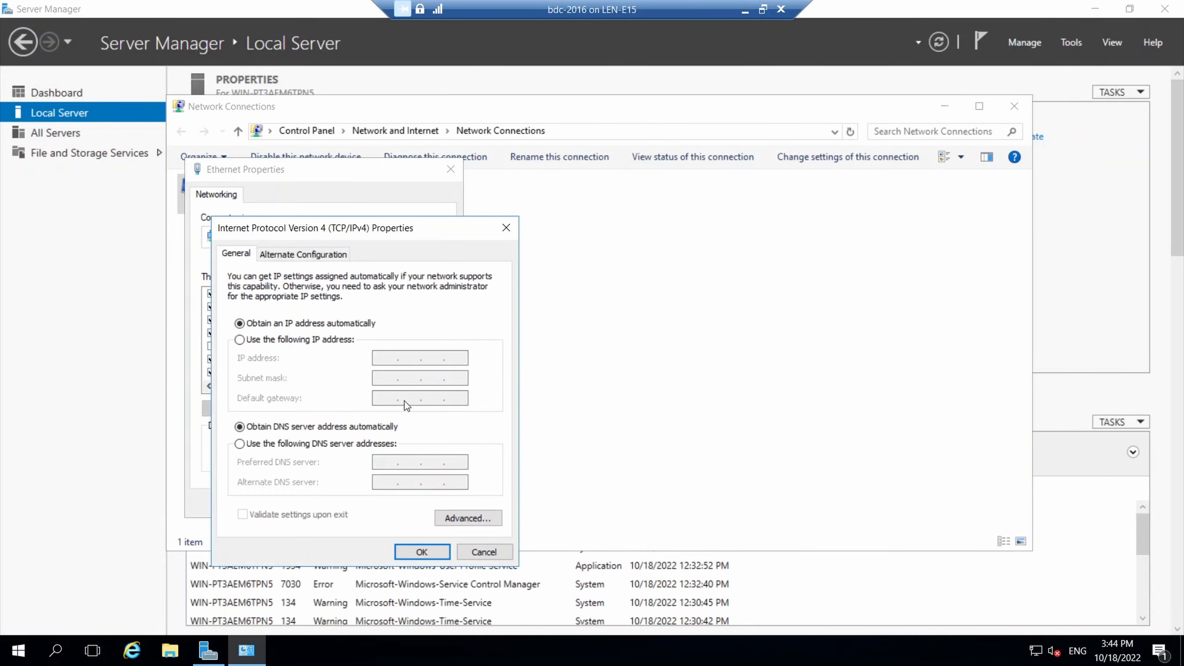
pyautogui.click(316, 338)
pyautogui.click(391, 362)
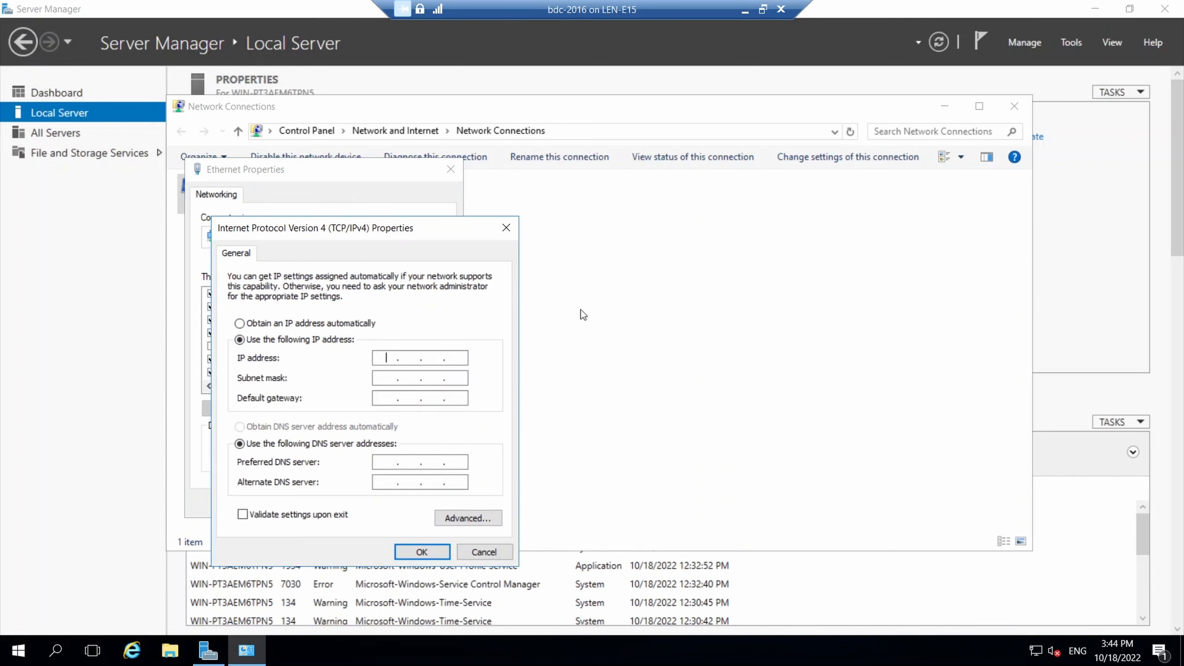
# Enter IP 192.168.1.51, mask 255.255.255.0, gateway 192.168.1.1 and preferred DNS 192.168.1.50.
pyautogui.write('192 . 168 . 1 .')
pyautogui.write('51')
pyautogui.press('Tab')
pyautogui.press('Tab')
pyautogui.write('192 . 1')
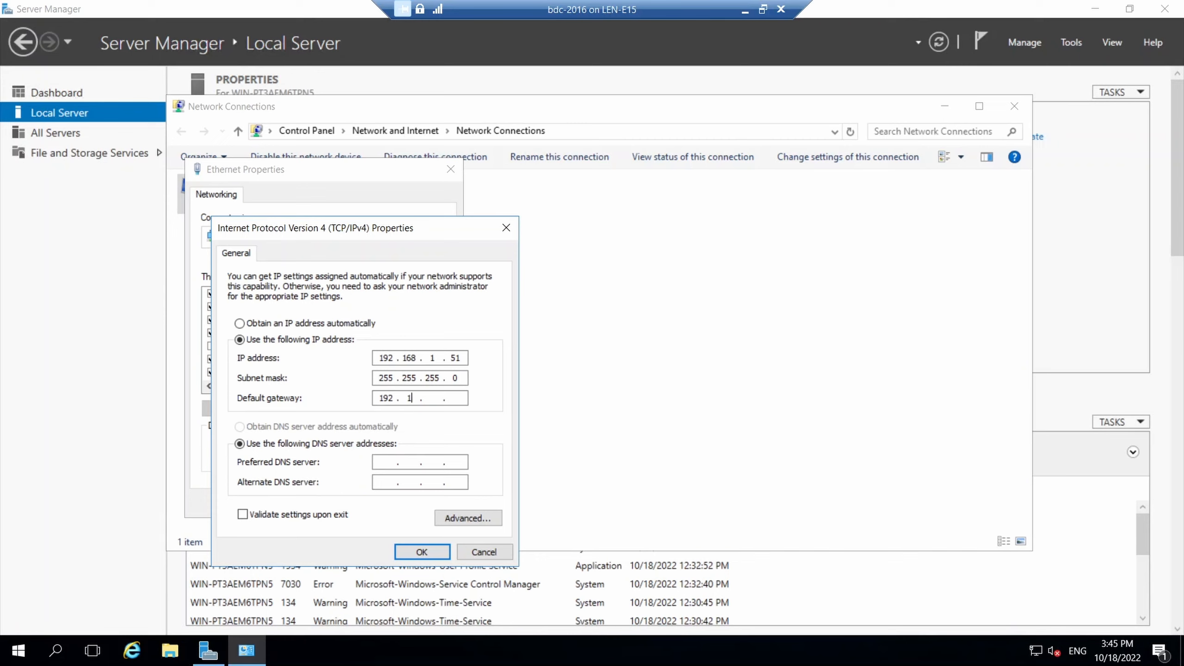
pyautogui.write('68 . 1 . 1')
pyautogui.click(387, 461)
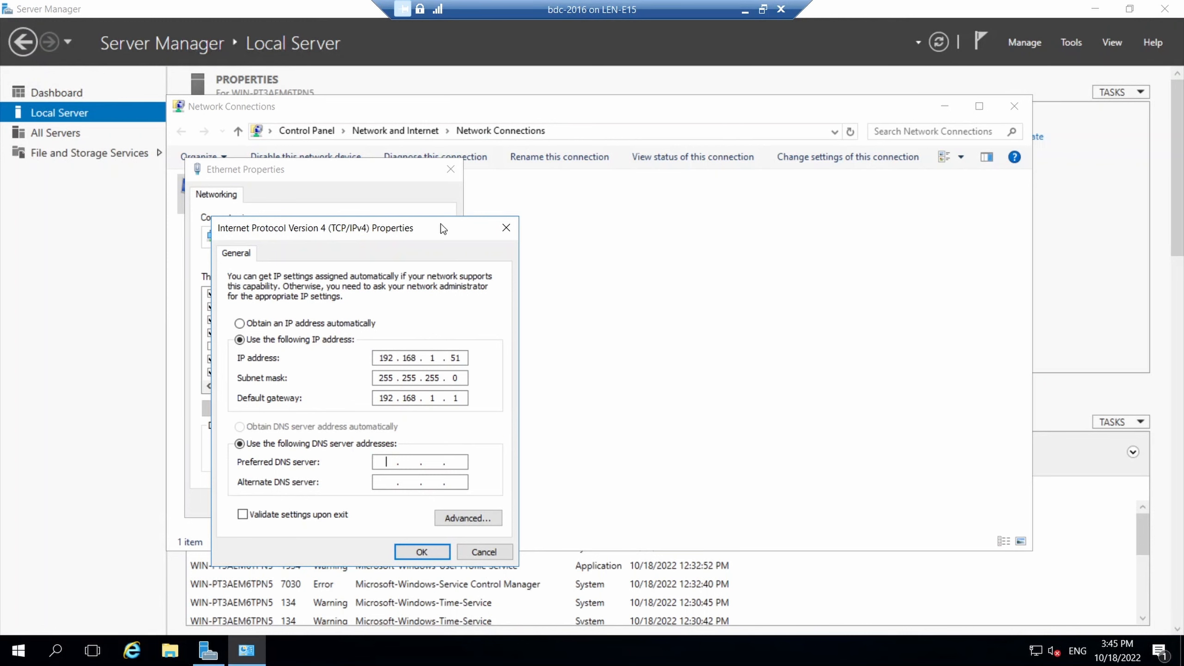
pyautogui.moveTo(441, 226); pyautogui.dragTo(753, 187)
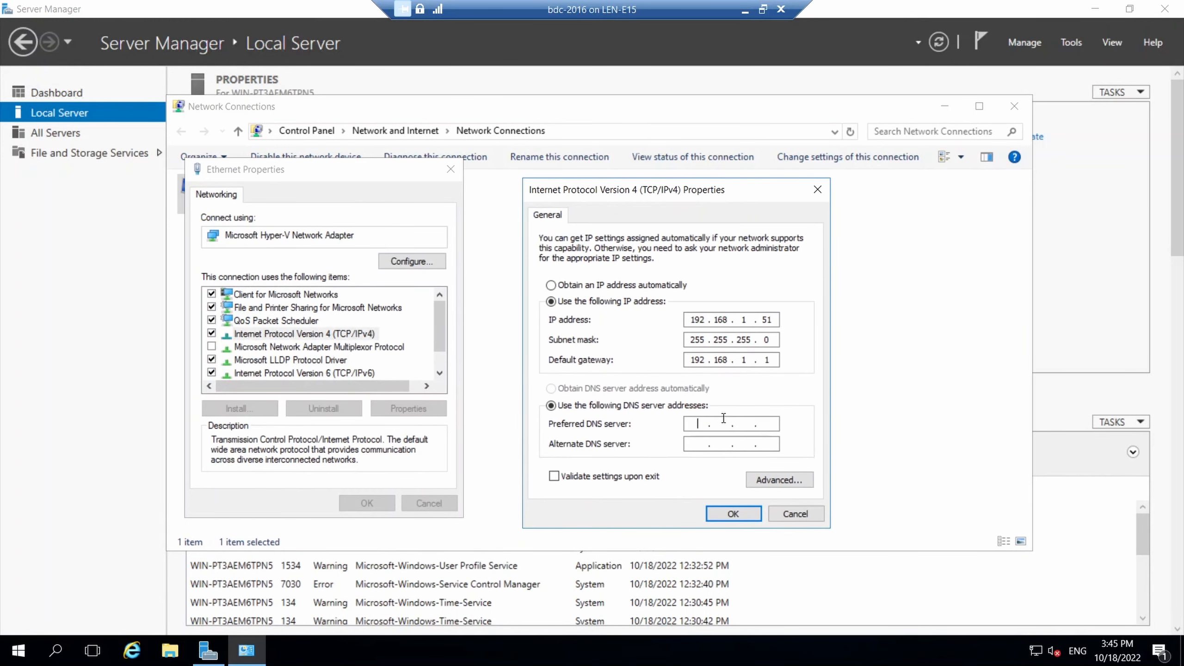
pyautogui.write('192 . 168 . 1 . 50')
# Save the IPv4 settings, disable and re-enable the Ethernet adapter, and close Network Connections.
pyautogui.click(732, 513)
pyautogui.click(389, 505)
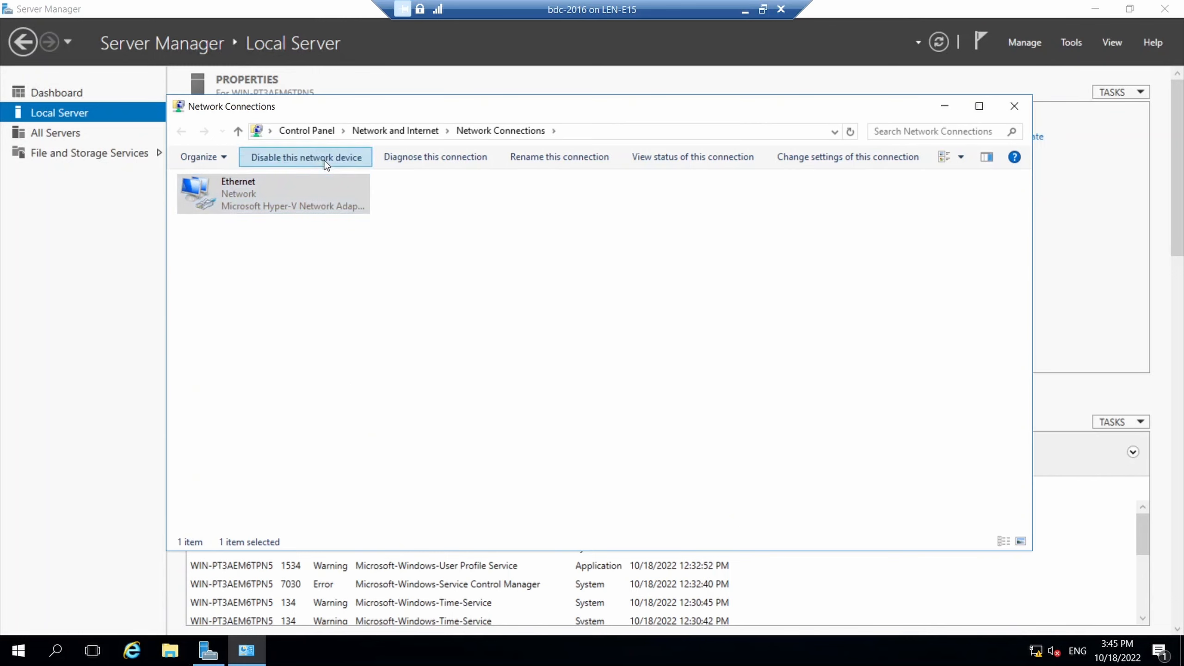
pyautogui.click(323, 159)
pyautogui.click(325, 160)
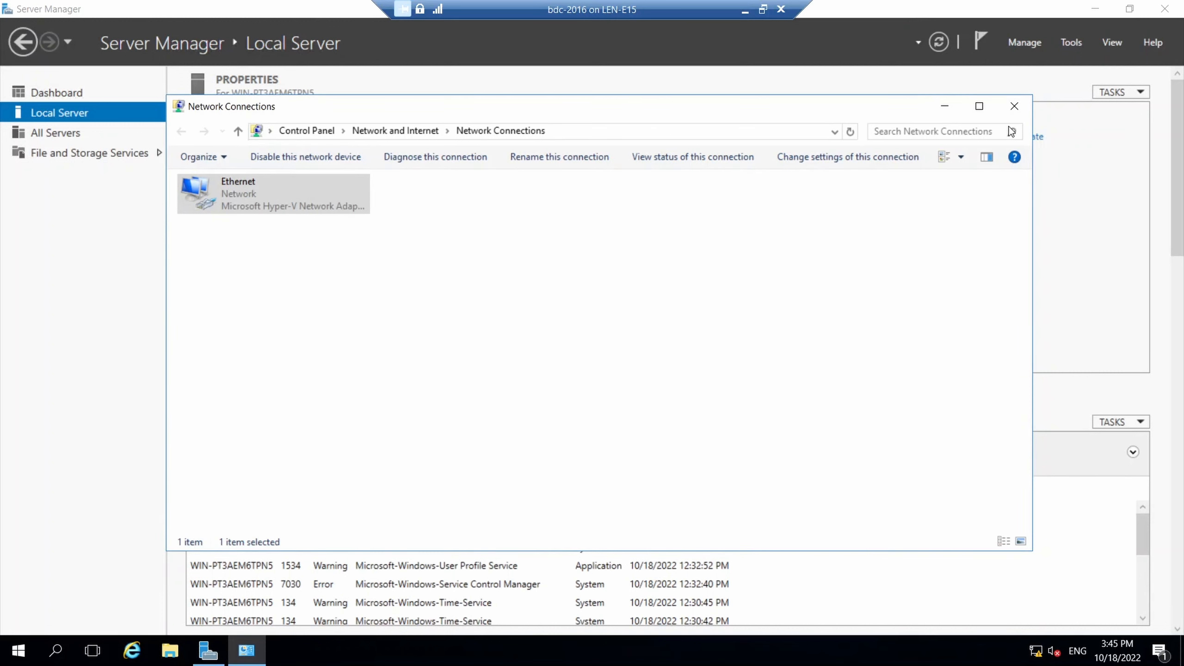
pyautogui.click(1016, 106)
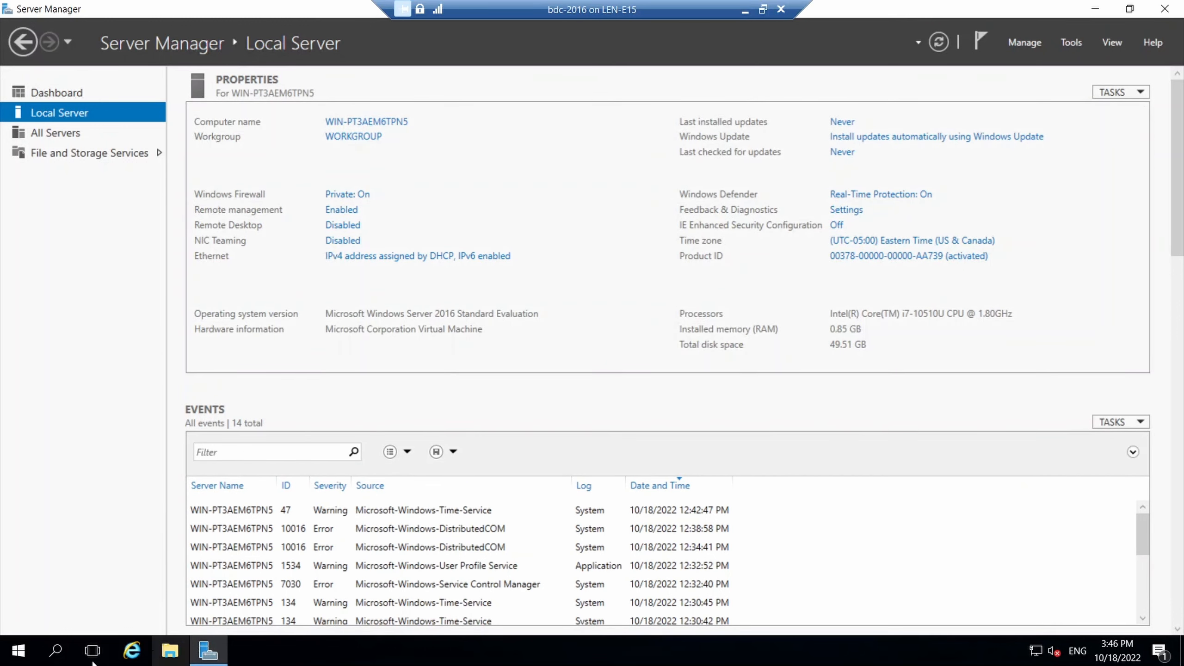
pyautogui.click(60, 657)
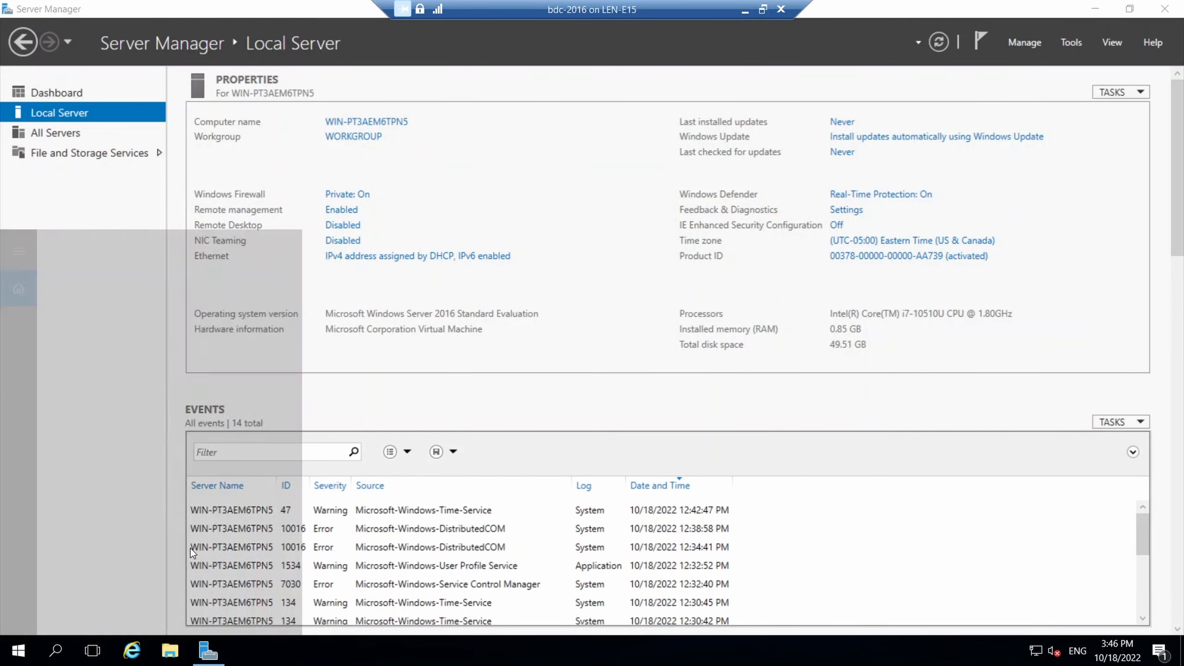
pyautogui.write('c')
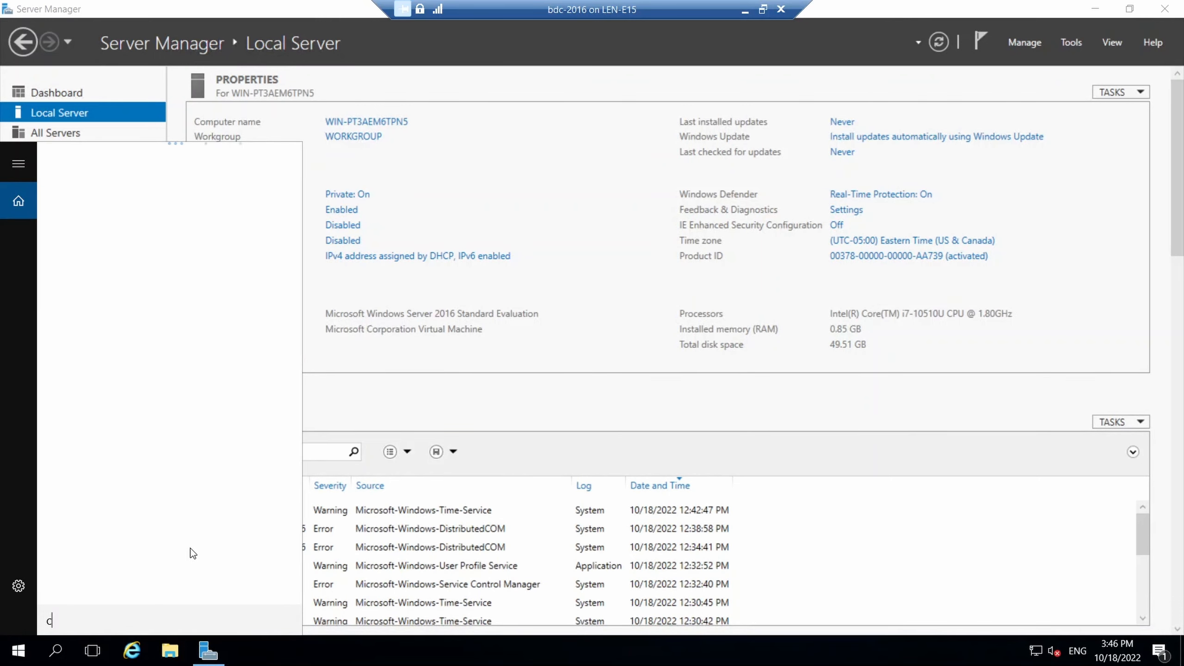
pyautogui.write('md')
pyautogui.press('Return')
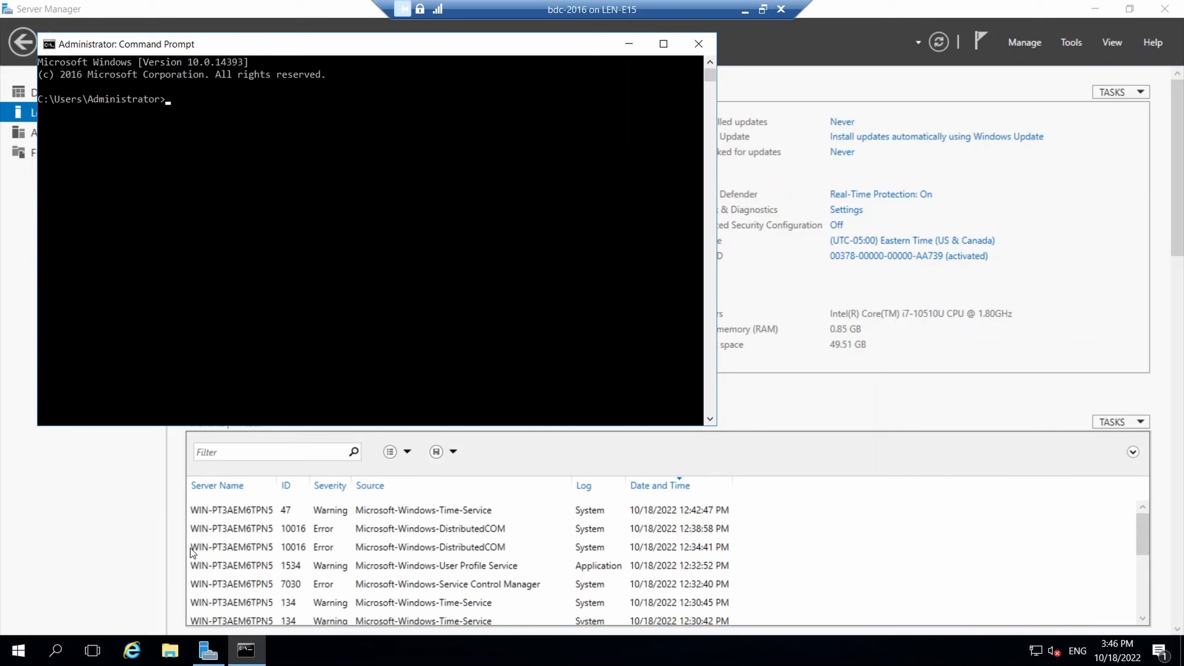
pyautogui.write('ping www.google.ca')
pyautogui.press('Return')
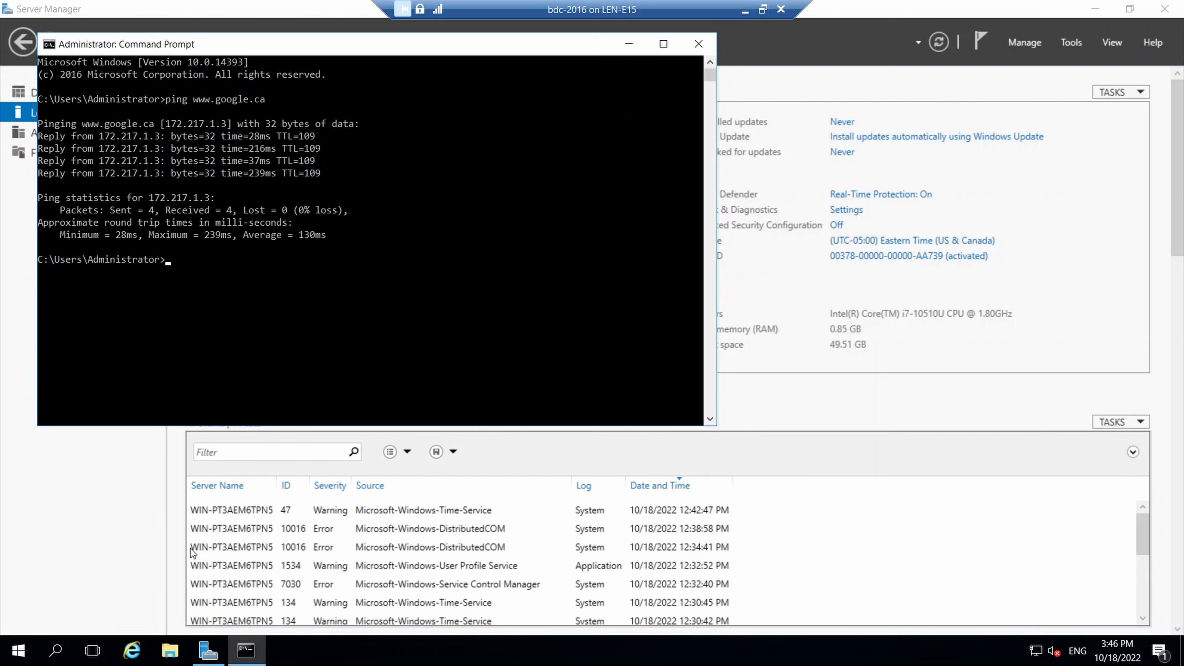
pyautogui.write('exit')
pyautogui.press('Return')
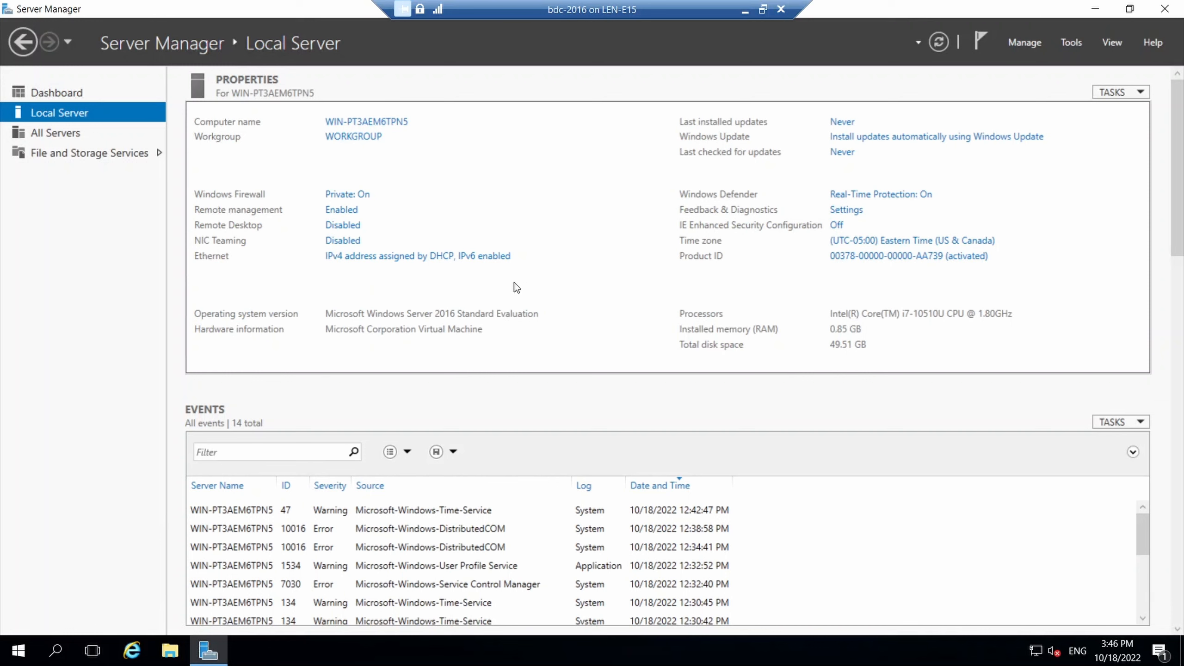
# Rename the computer to bdc-02 and close System Properties, bringing up the restart prompt.
pyautogui.click(390, 123)
pyautogui.click(356, 269)
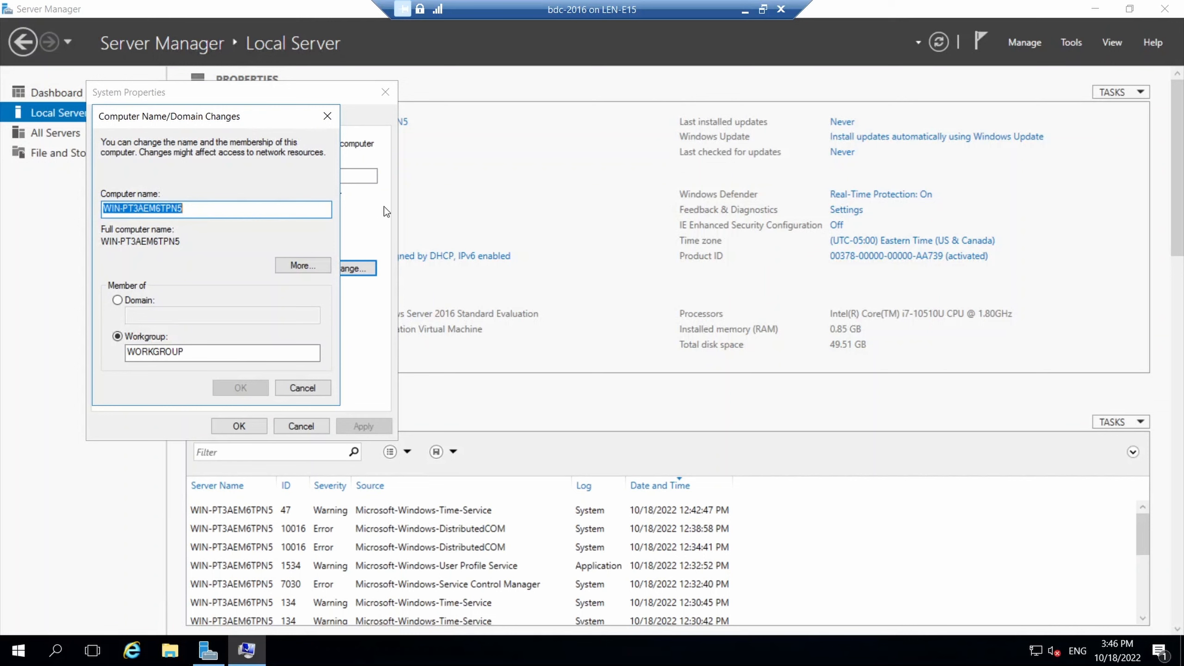
pyautogui.write('bdc')
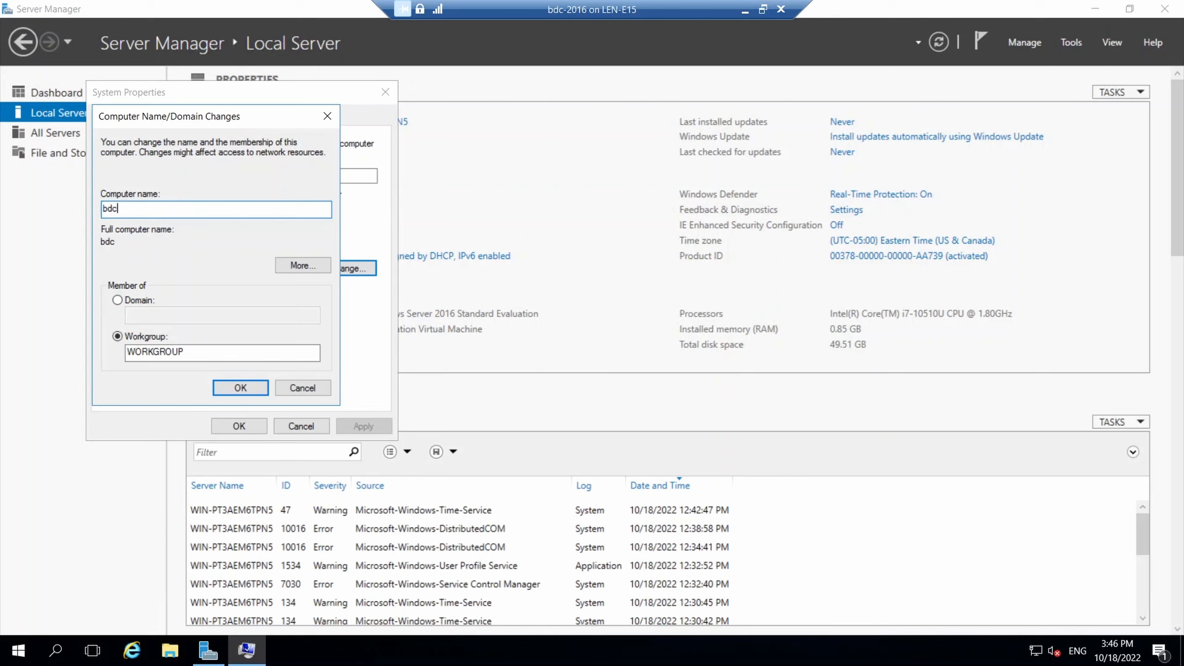
pyautogui.write('-02')
pyautogui.click(230, 389)
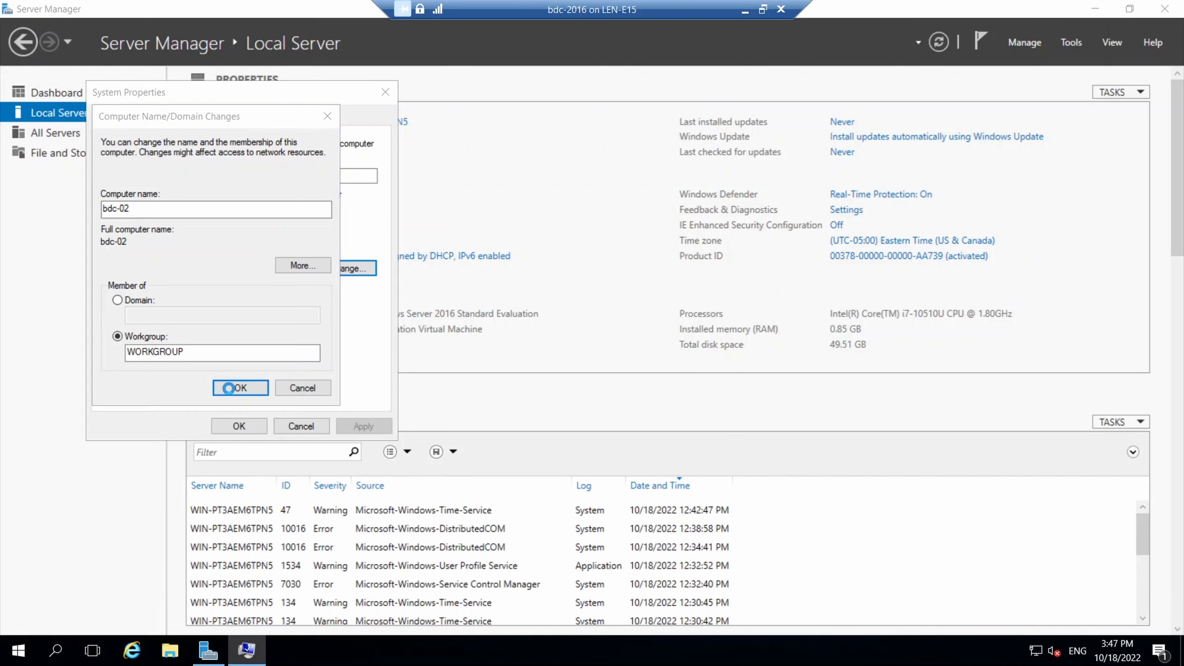
pyautogui.click(669, 340)
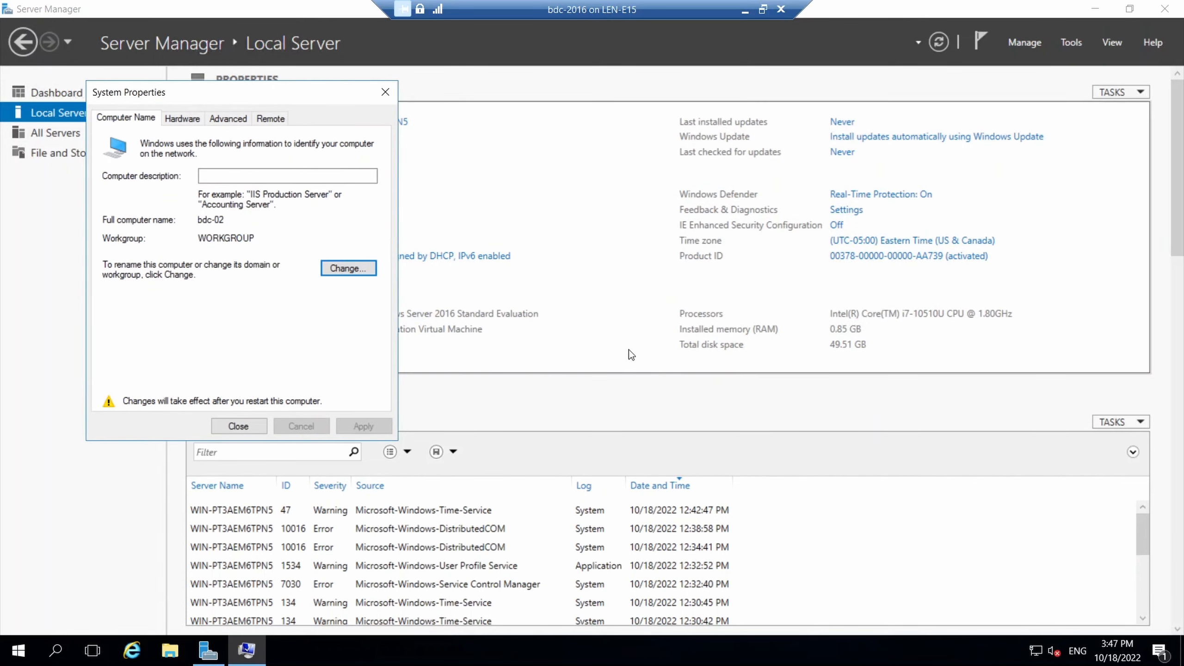
pyautogui.click(224, 428)
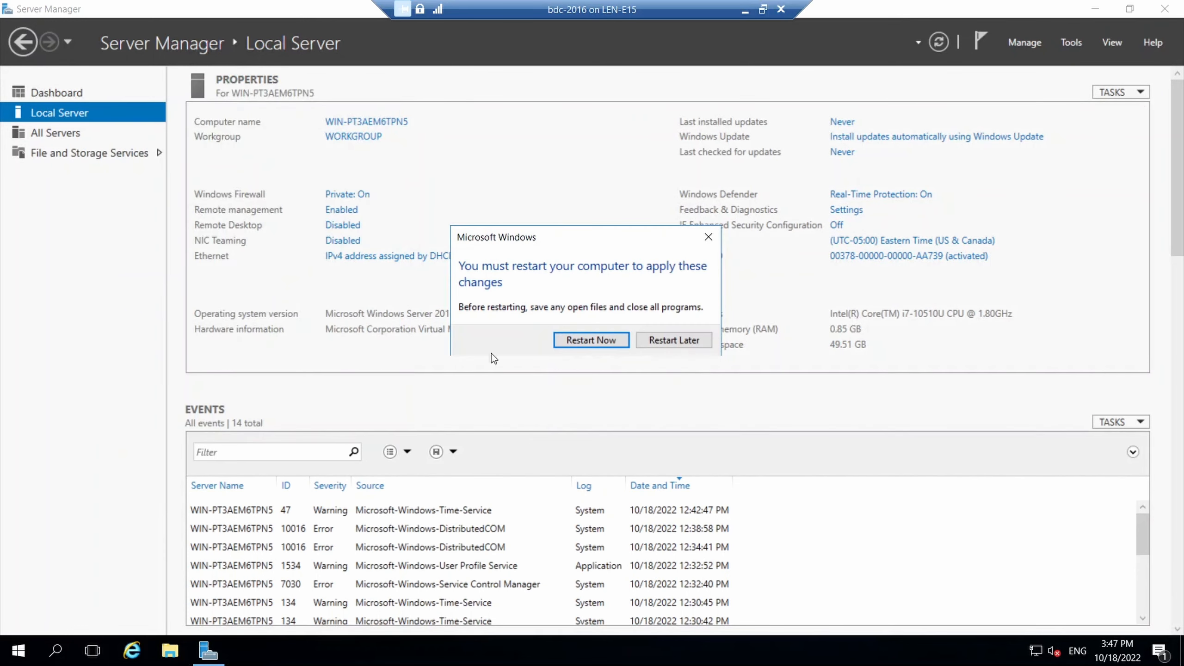
# Restart the server now and return to the VM's Administrator sign-in screen.
pyautogui.click(583, 340)
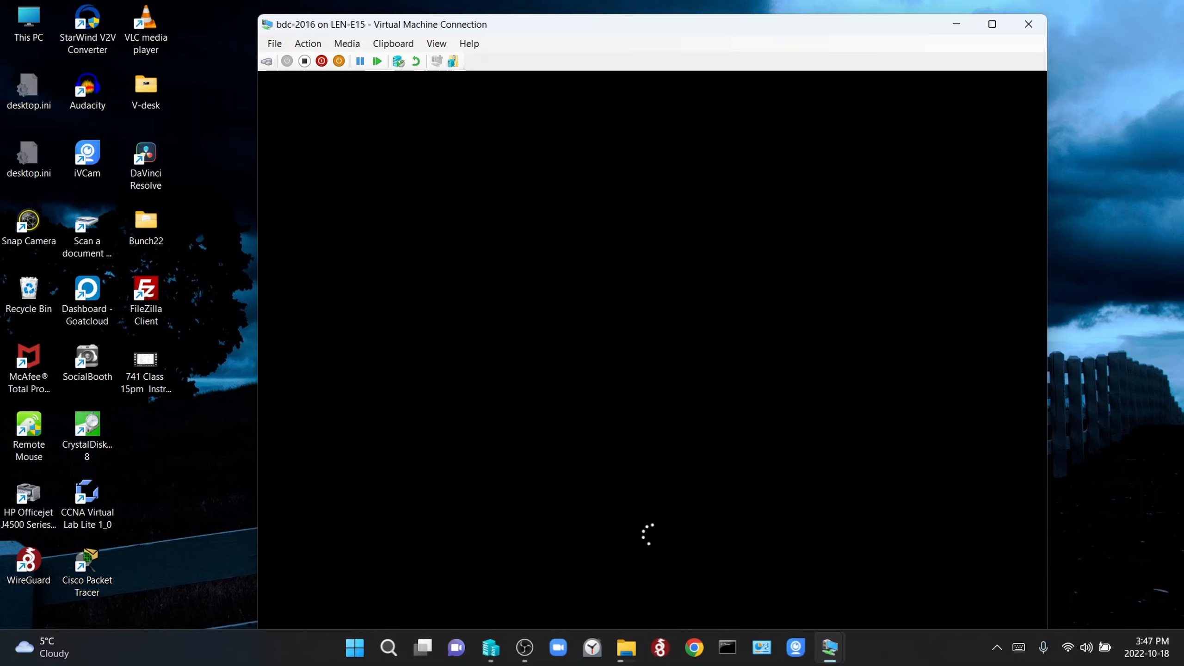
pyautogui.hotkey('alt', 'Tab')
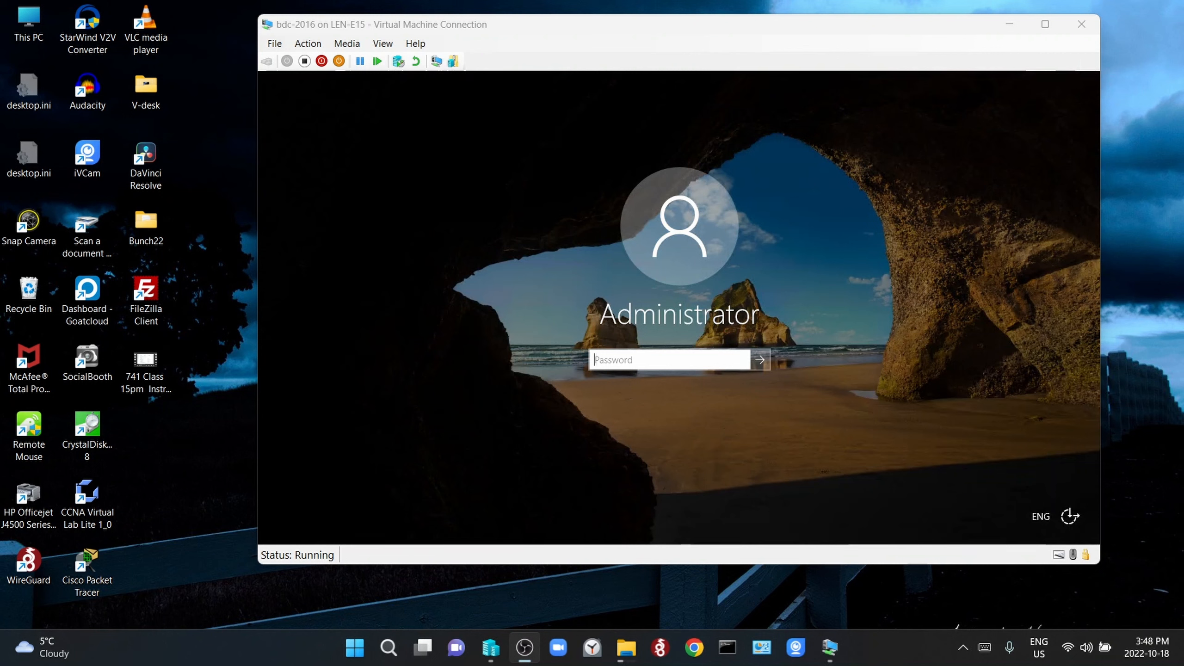
# Sign in as Administrator with the account password and let Server Manager load.
pyautogui.click(637, 358)
pyautogui.write('••••')
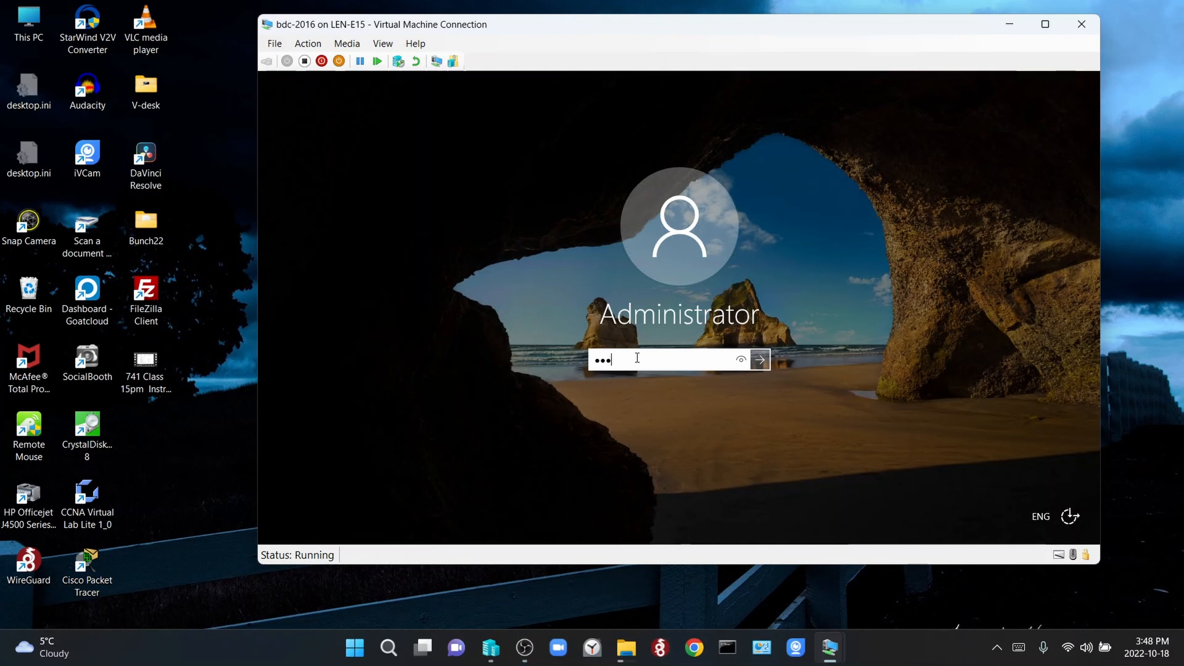
pyautogui.write('••••••')
pyautogui.press('Return')
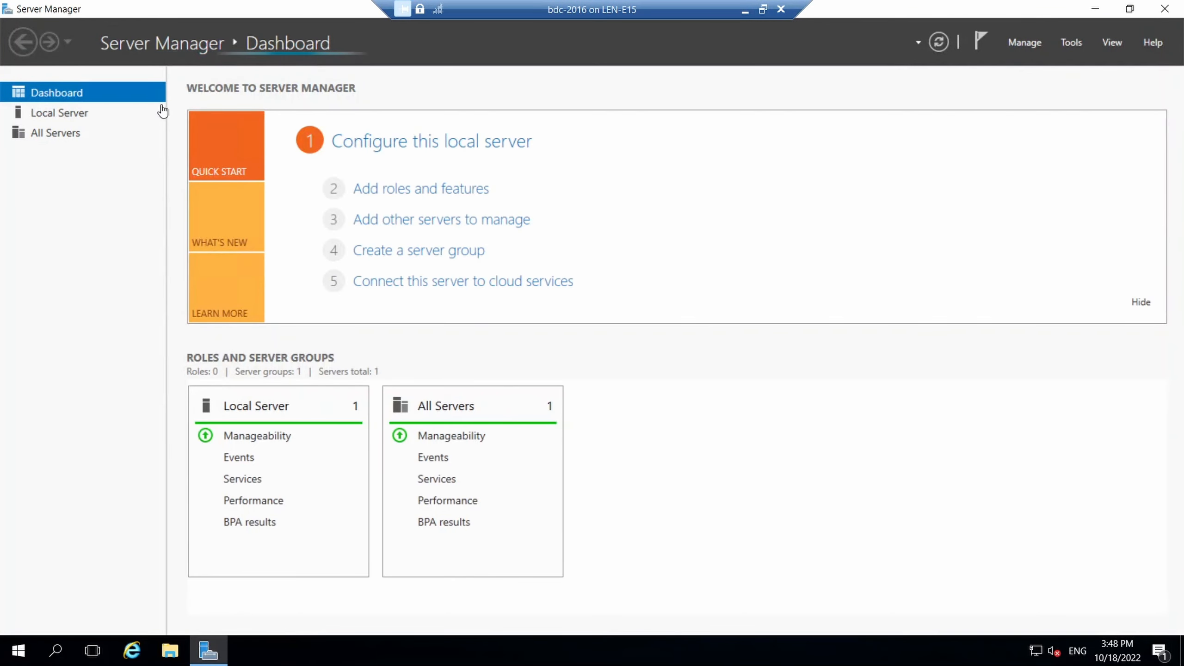
# From Local Server, open bdc-02's Computer Name/Domain Changes dialog and select Domain membership.
pyautogui.click(68, 111)
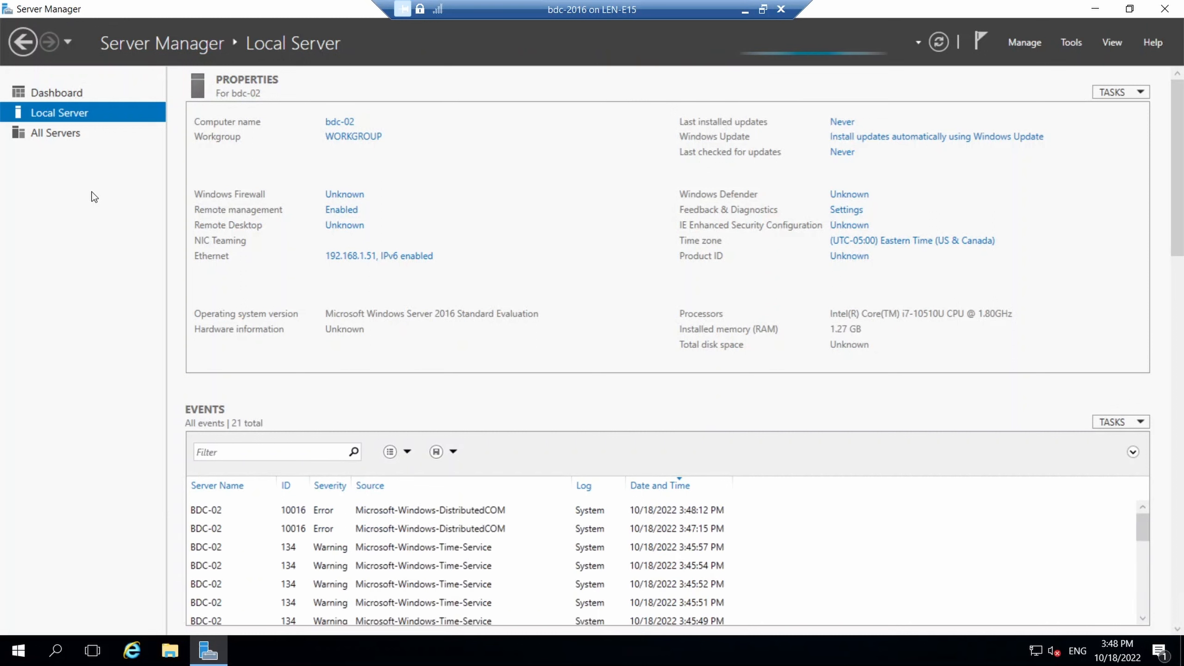
pyautogui.click(354, 143)
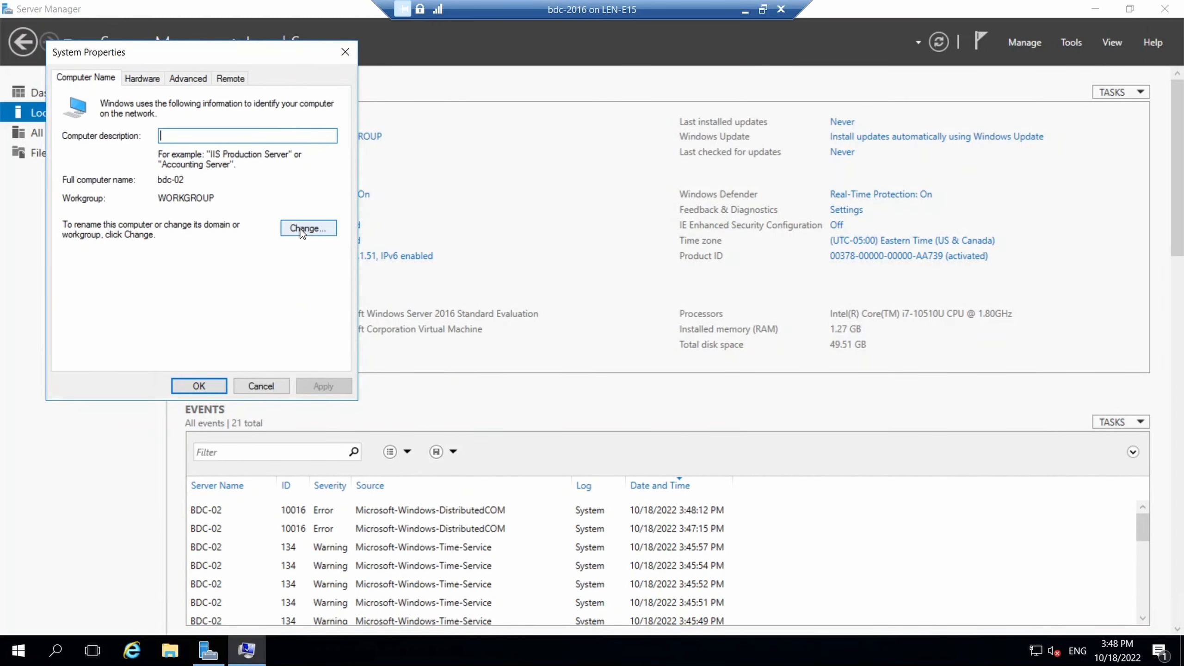
pyautogui.click(303, 229)
pyautogui.click(98, 259)
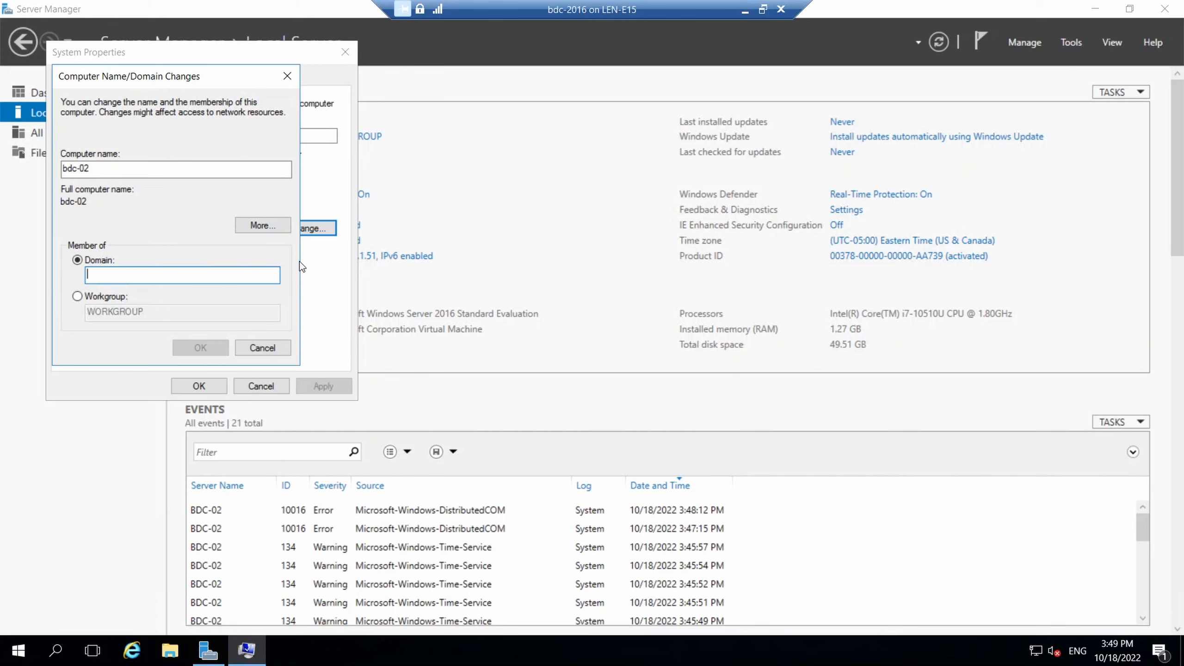
# Enter goatexpert.local as the domain and submit the join request.
pyautogui.write('expert')
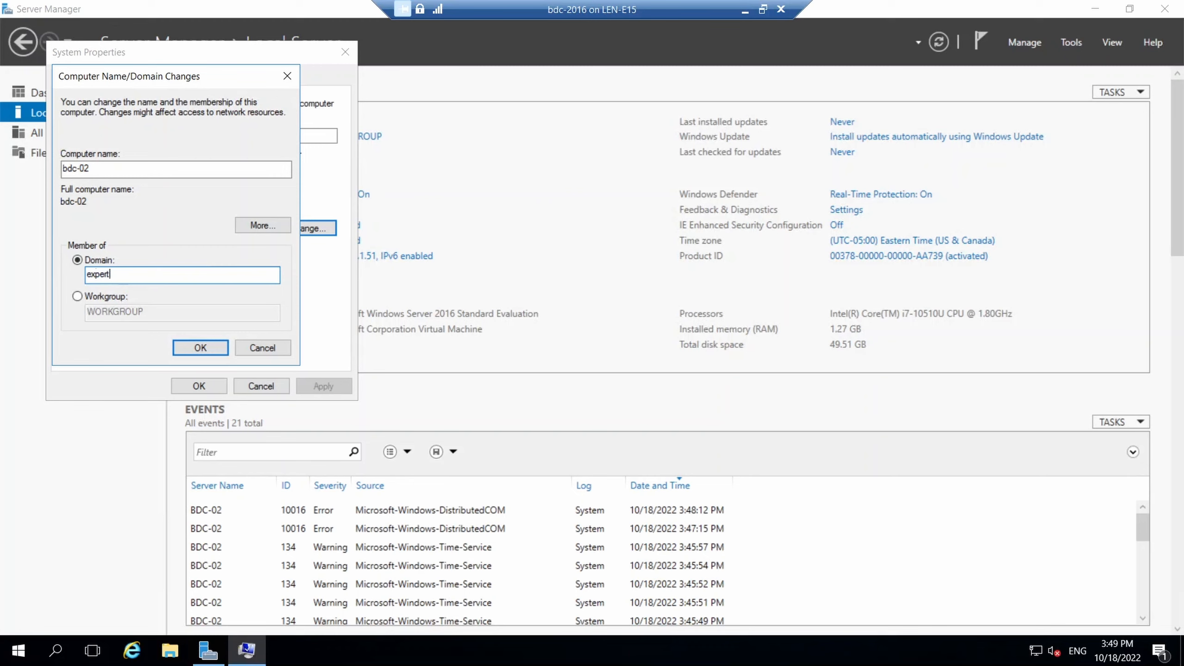
pyautogui.press('BackSpace')
pyautogui.press('BackSpace')
pyautogui.press('BackSpace')
pyautogui.press('BackSpace')
pyautogui.press('BackSpace')
pyautogui.press('BackSpace')
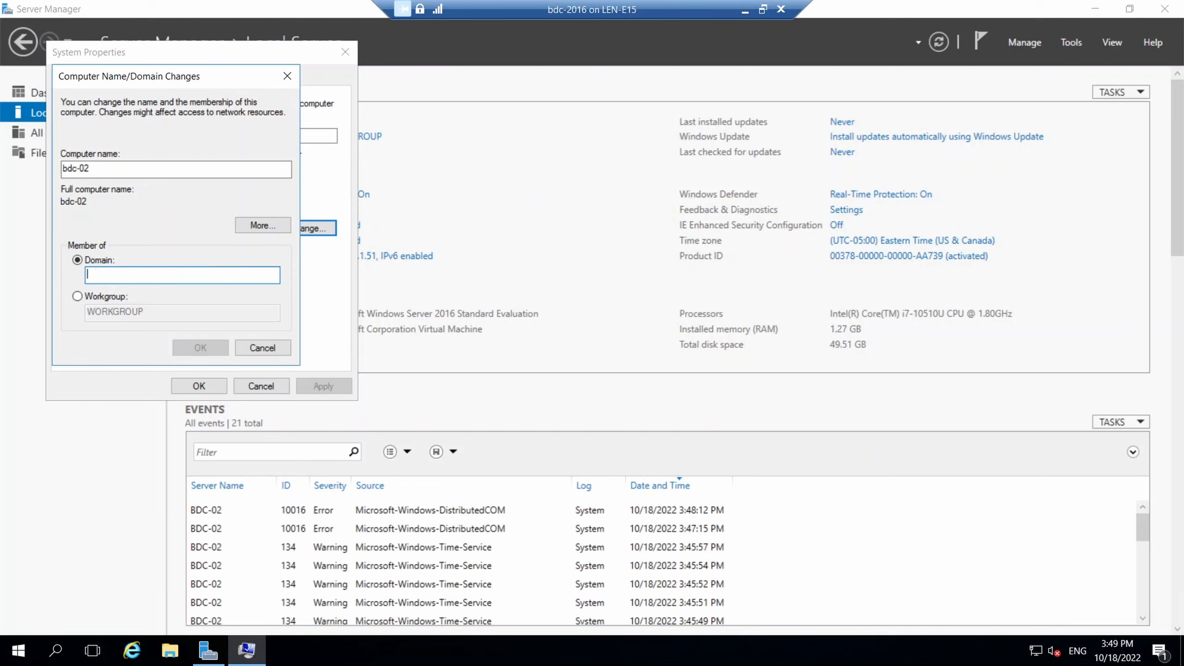
pyautogui.write('goat')
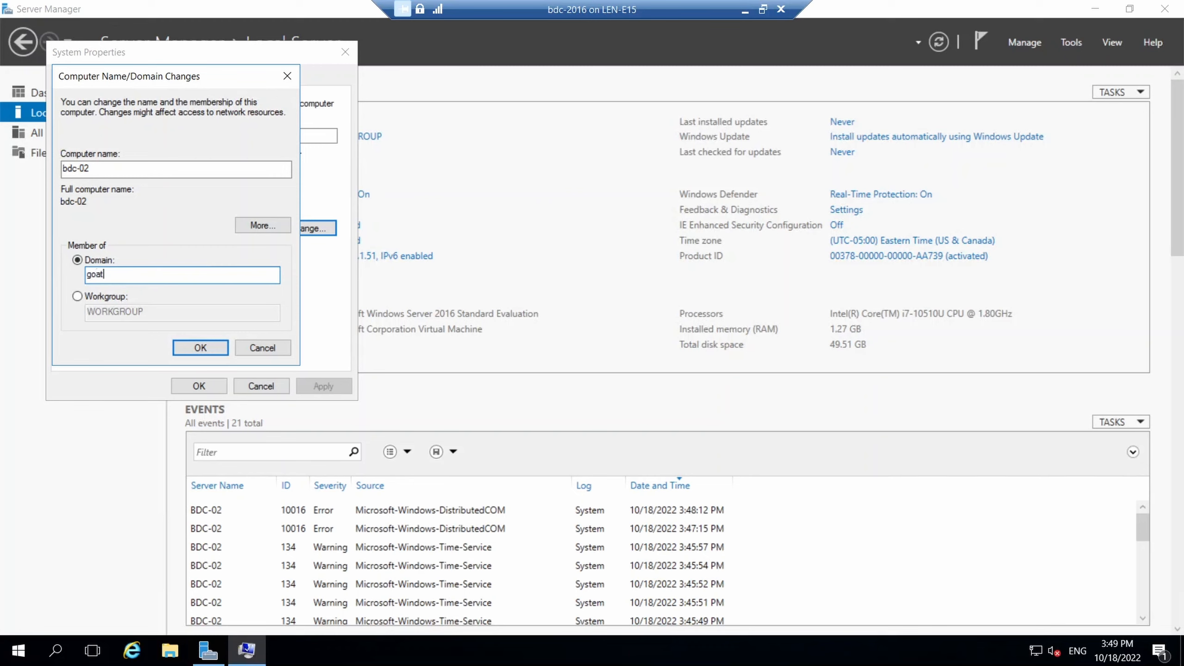
pyautogui.write('expert.llocal')
pyautogui.click(200, 347)
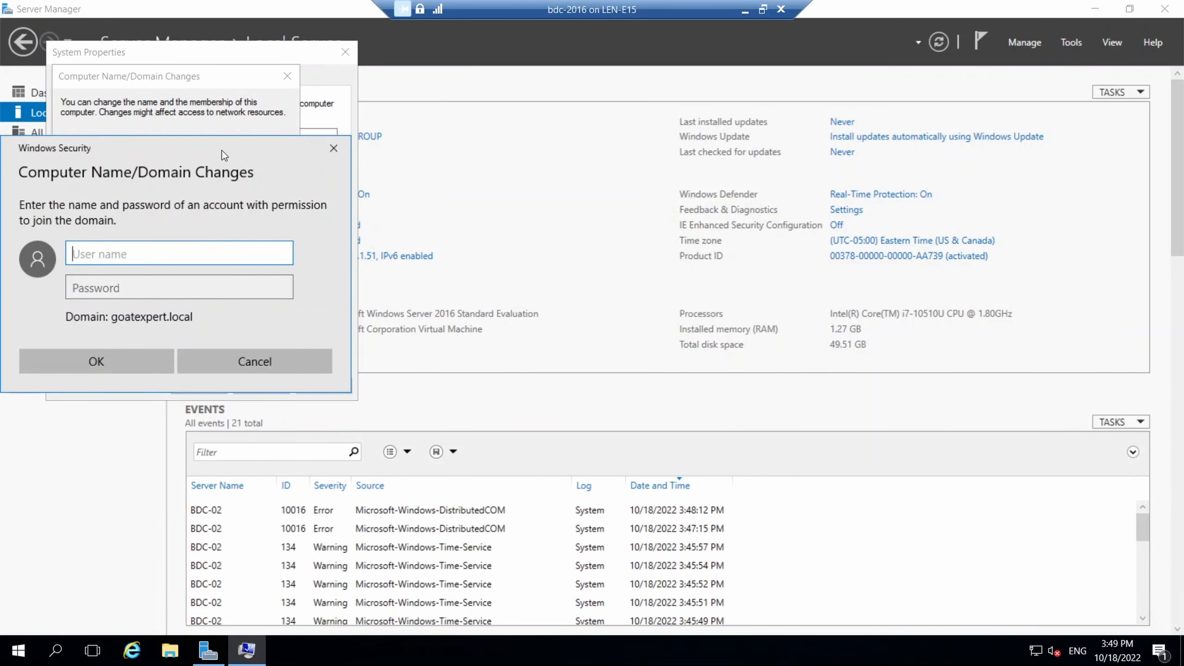
# Supply the domain administrator user name and password to join goatexpert.local.
pyautogui.moveTo(223, 152); pyautogui.dragTo(646, 140)
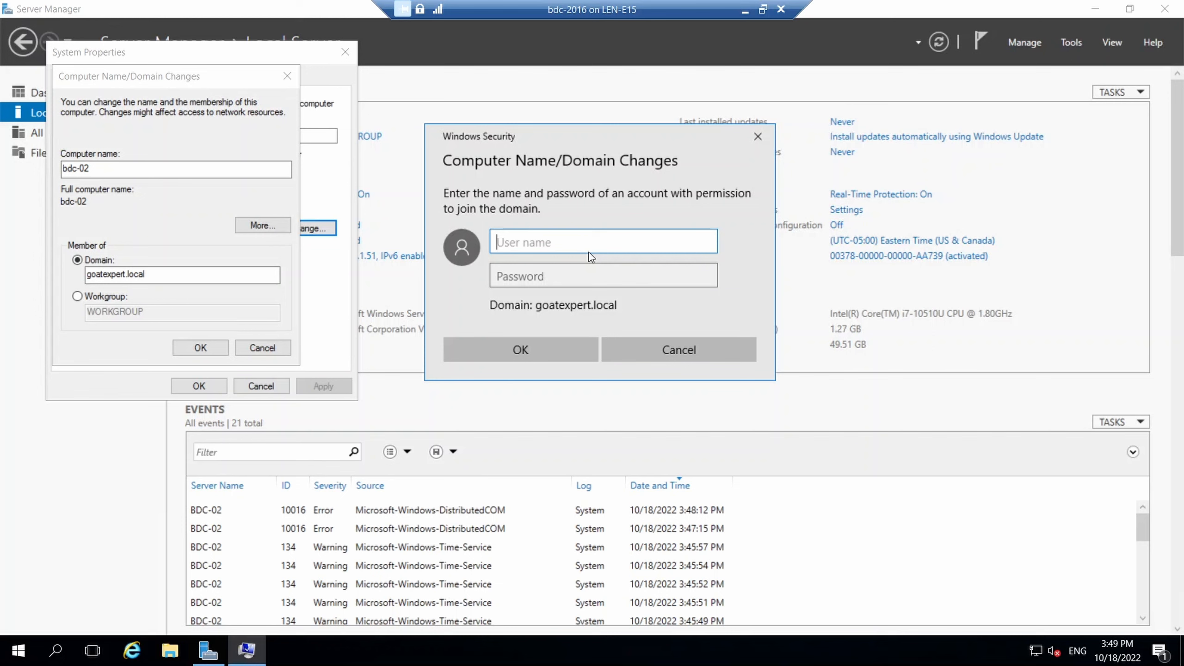
pyautogui.write('administrator')
pyautogui.press('Tab')
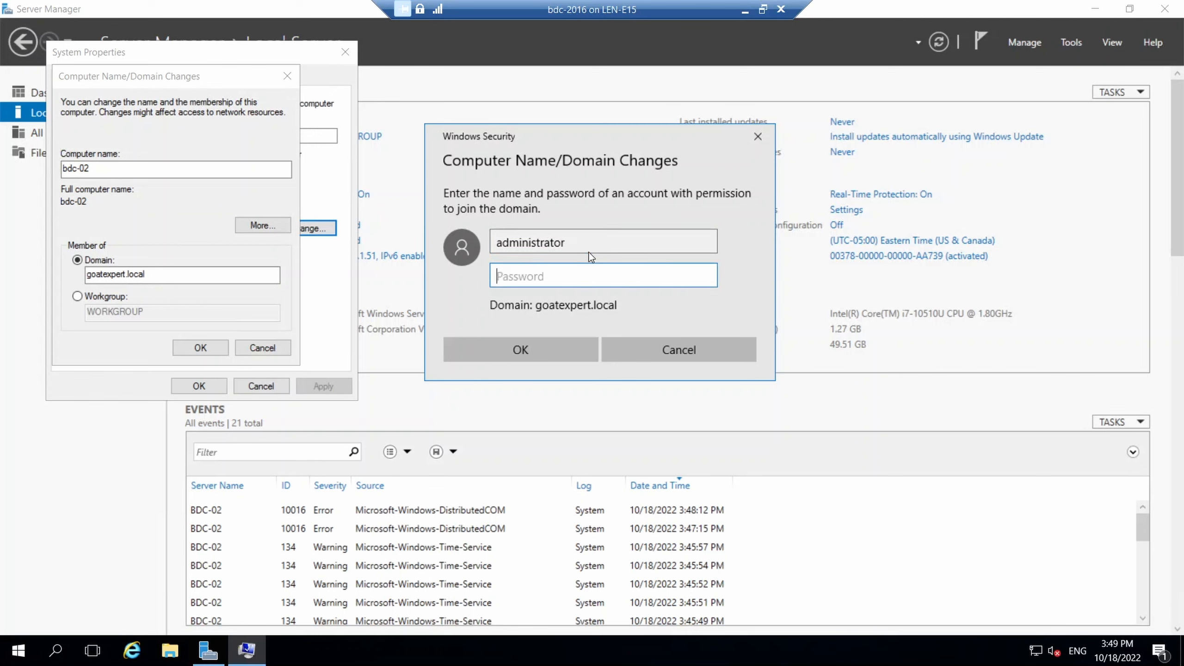
pyautogui.write('**********')
pyautogui.click(514, 349)
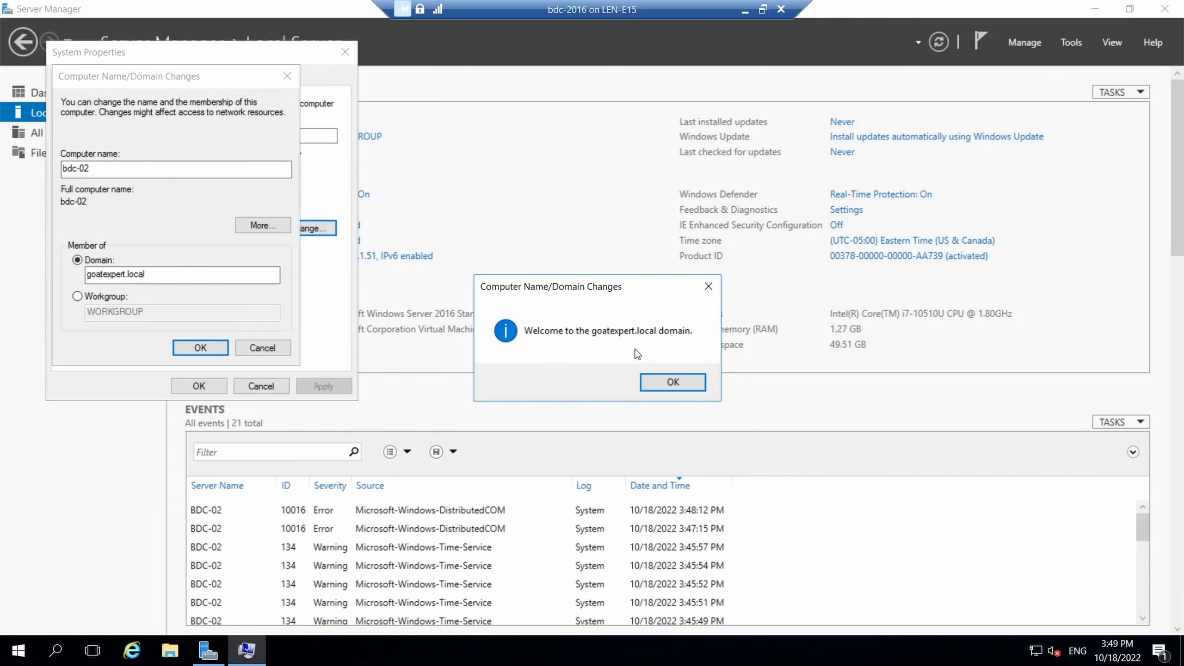
# Acknowledge the domain welcome and restart notices, close System Properties, and restart bdc-02 now.
pyautogui.click(670, 381)
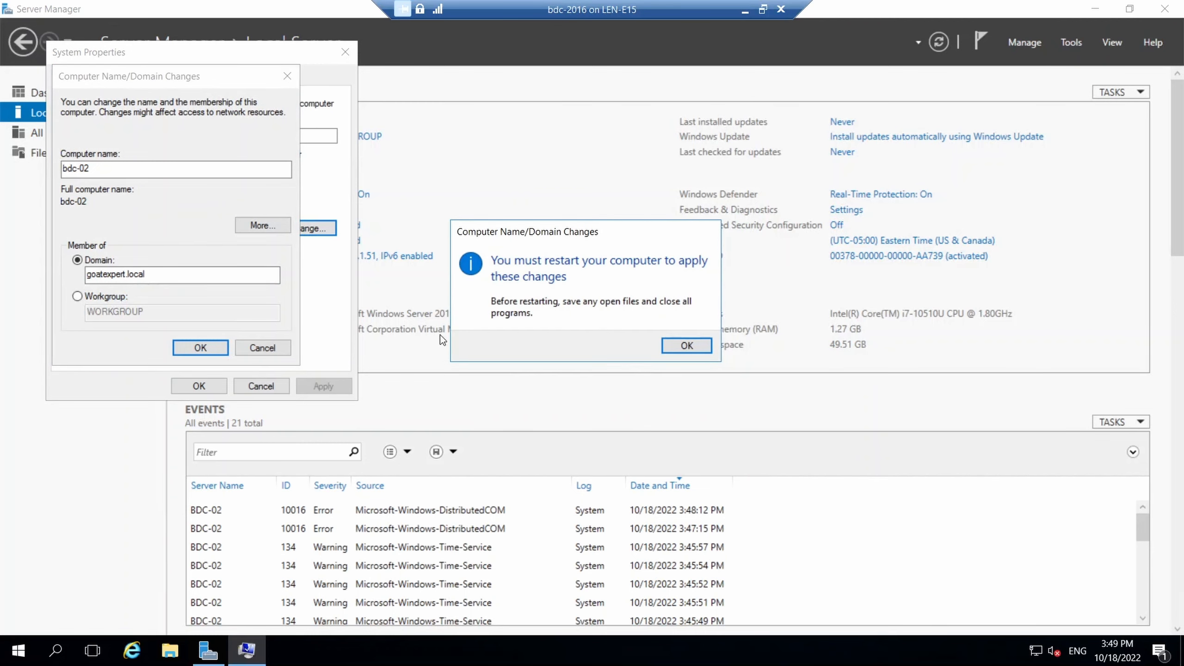
pyautogui.click(686, 345)
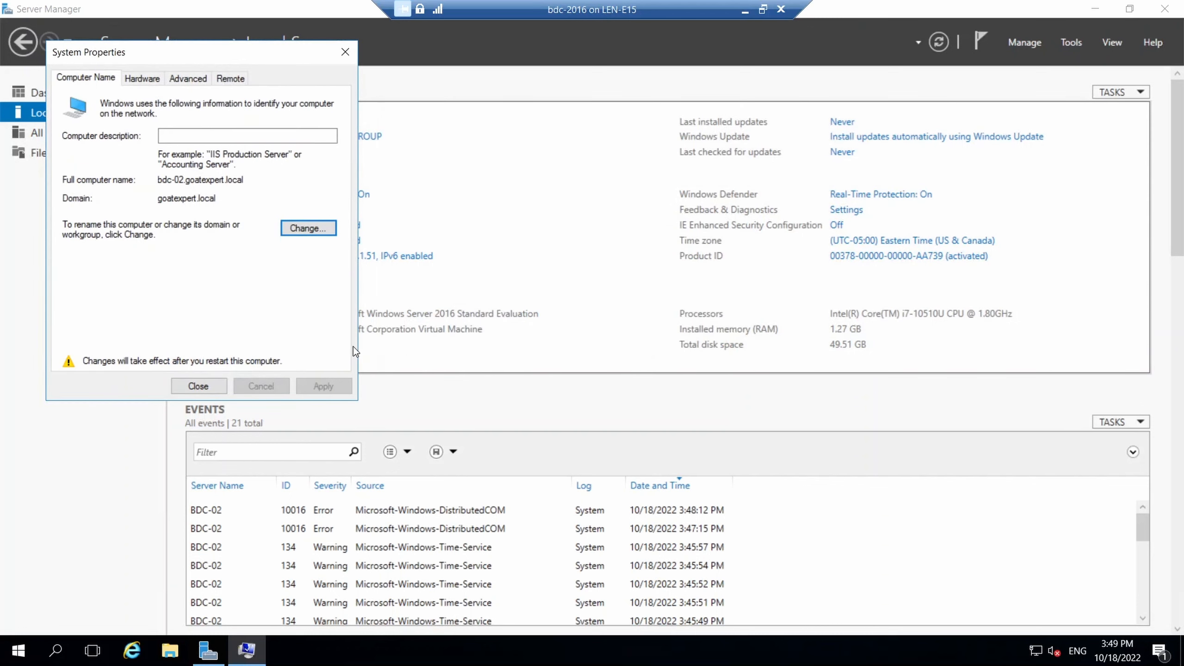
pyautogui.click(183, 389)
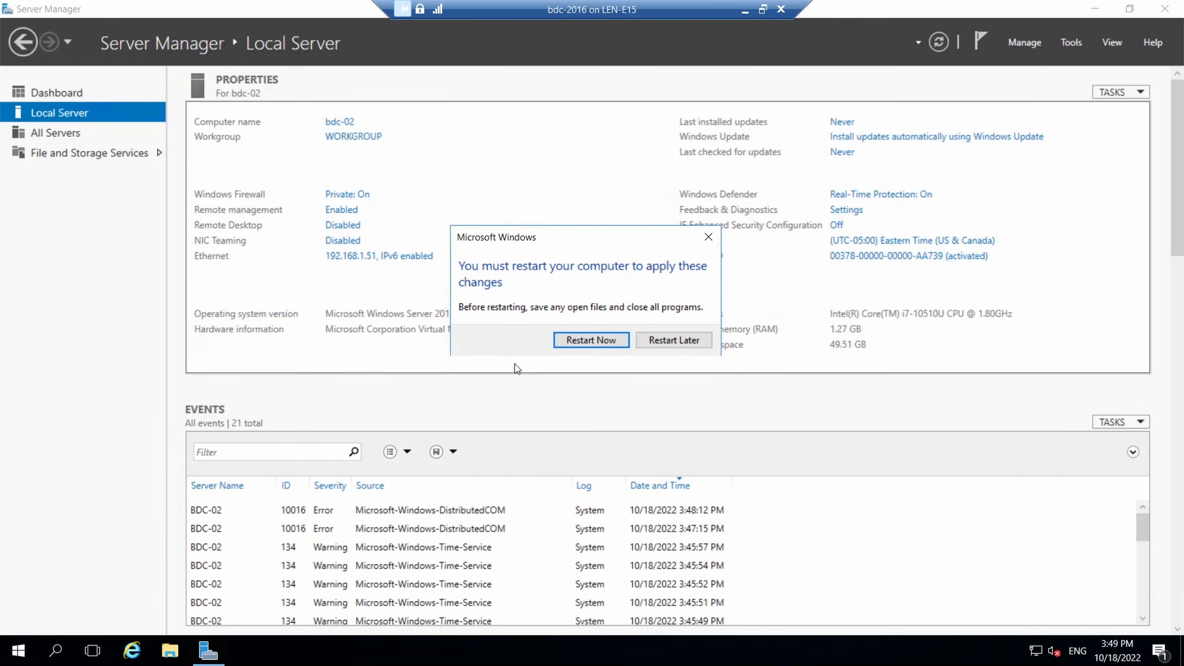
pyautogui.click(582, 341)
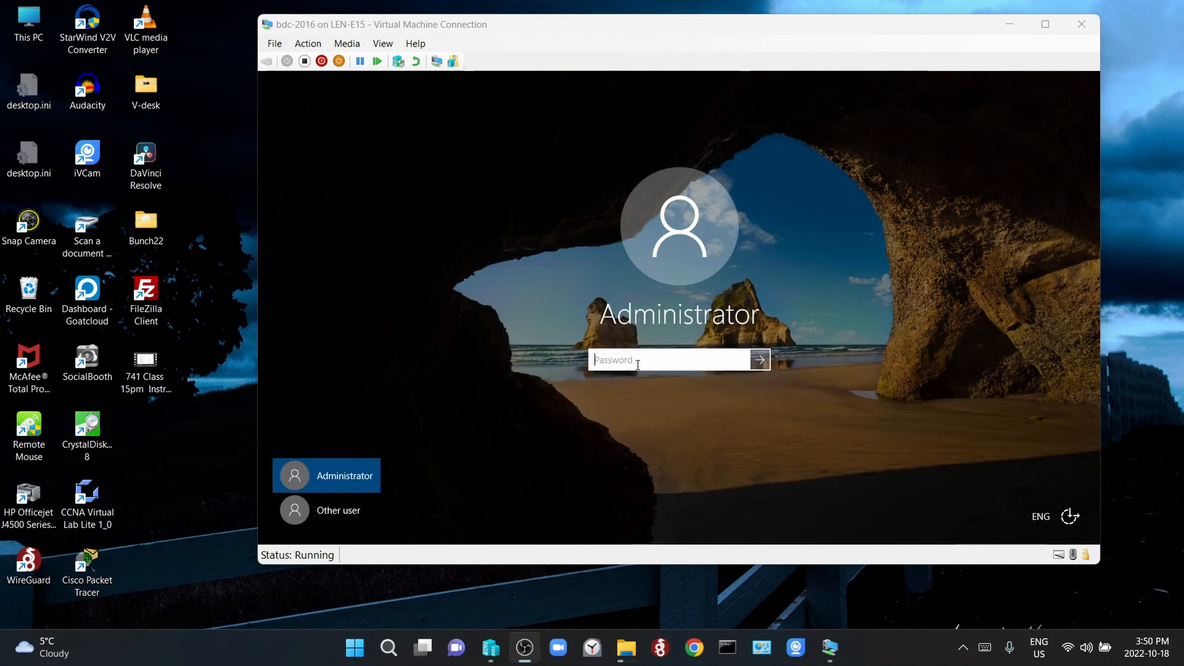
# Switch the VM's sign-in screen to Other user for a domain account.
pyautogui.click(637, 365)
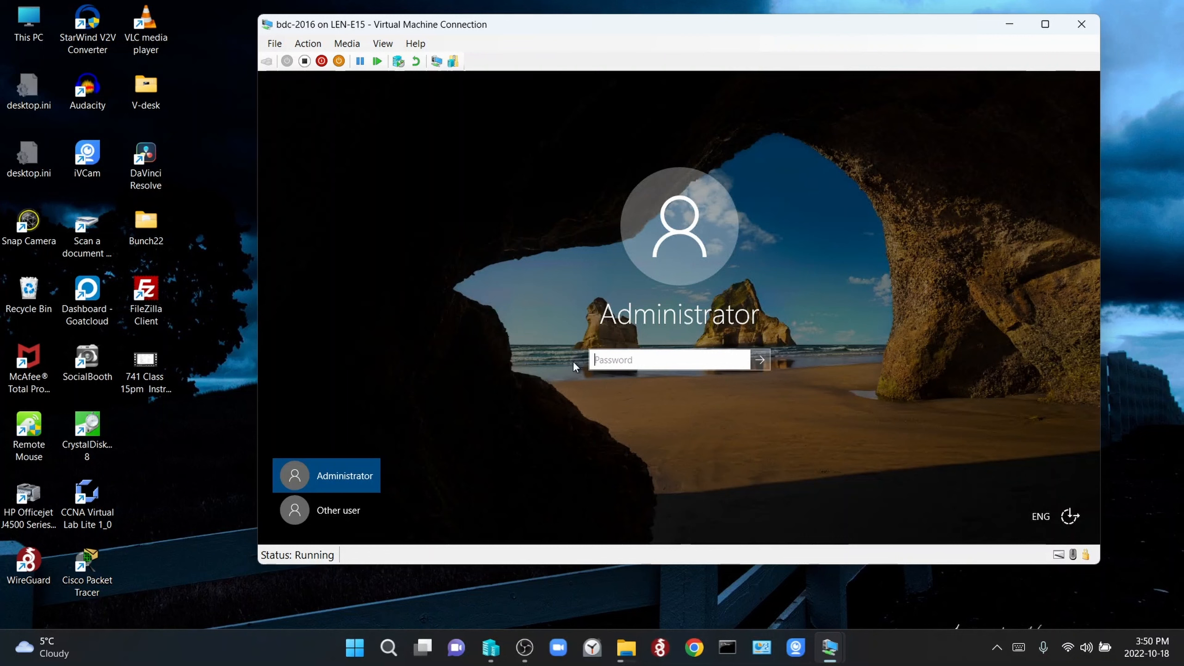
pyautogui.click(350, 517)
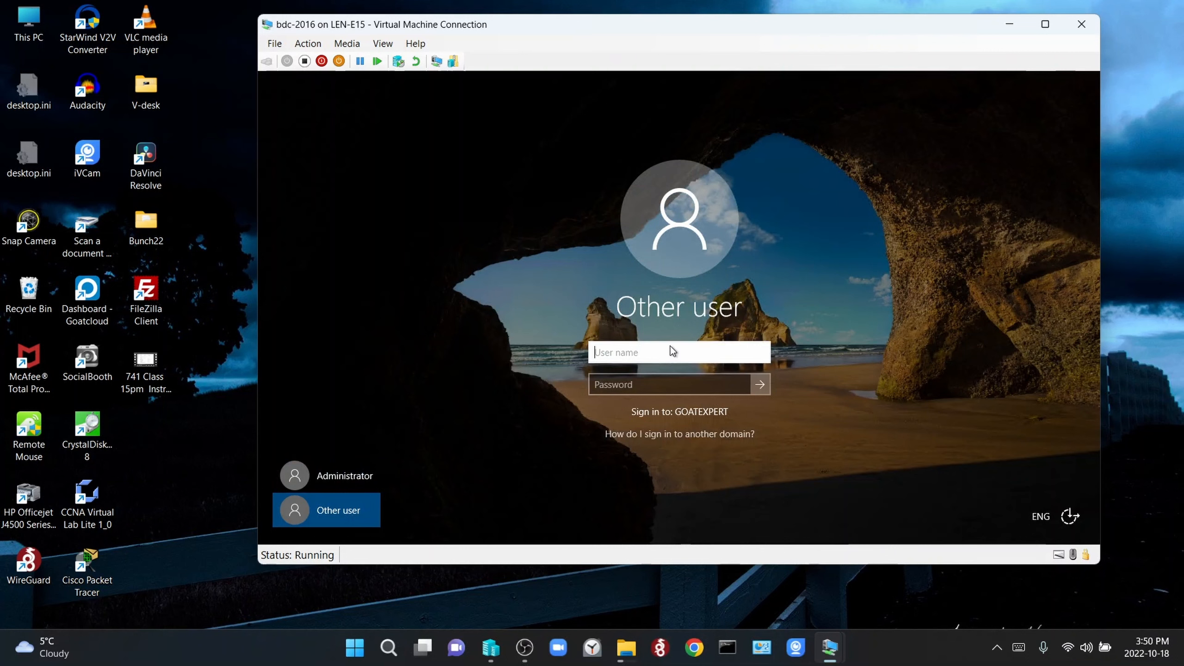
pyautogui.click(696, 434)
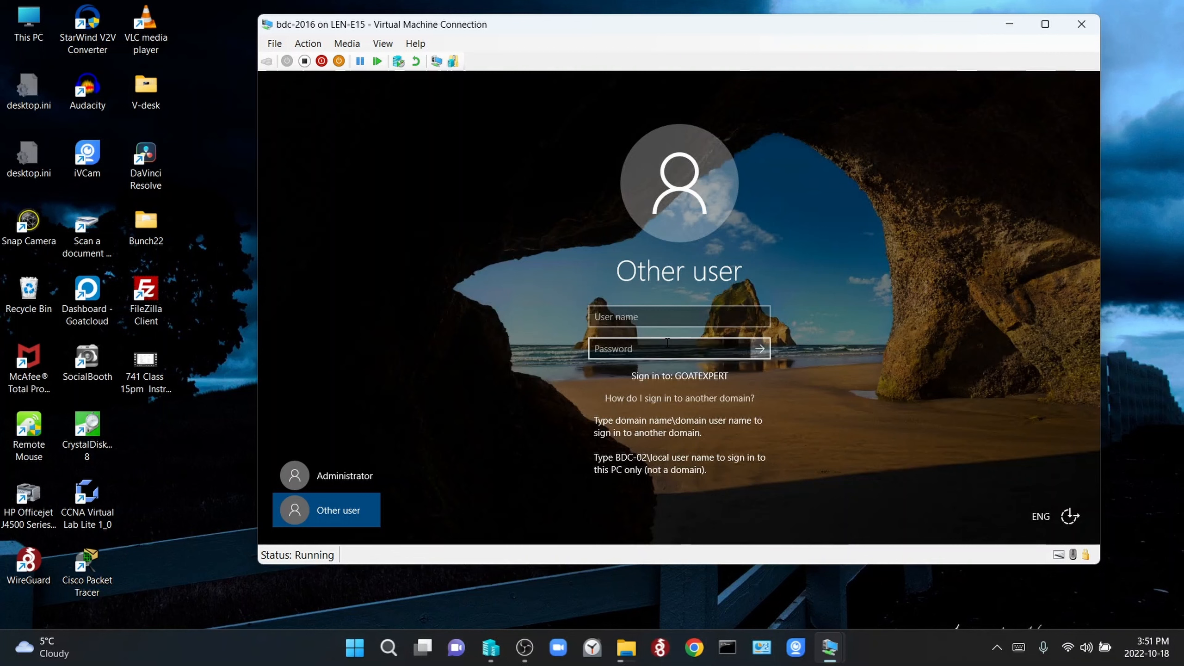
# Enter goatexpert\administrator as the user name along with the domain administrator password.
pyautogui.click(655, 318)
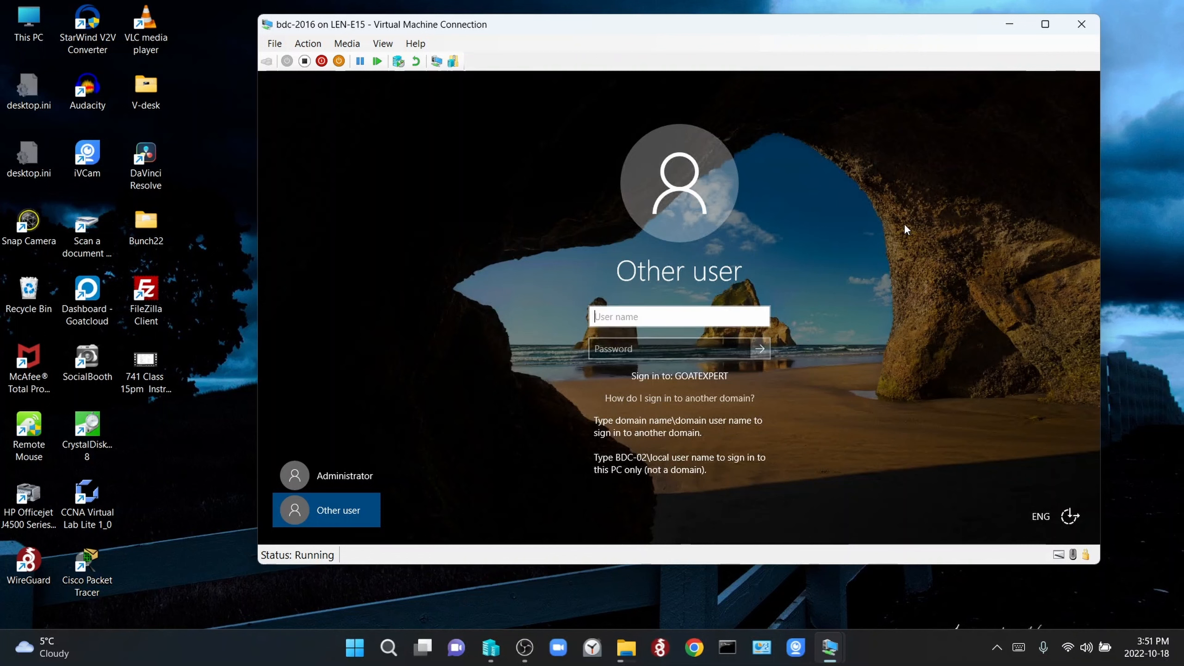
pyautogui.write('goatexpert\\')
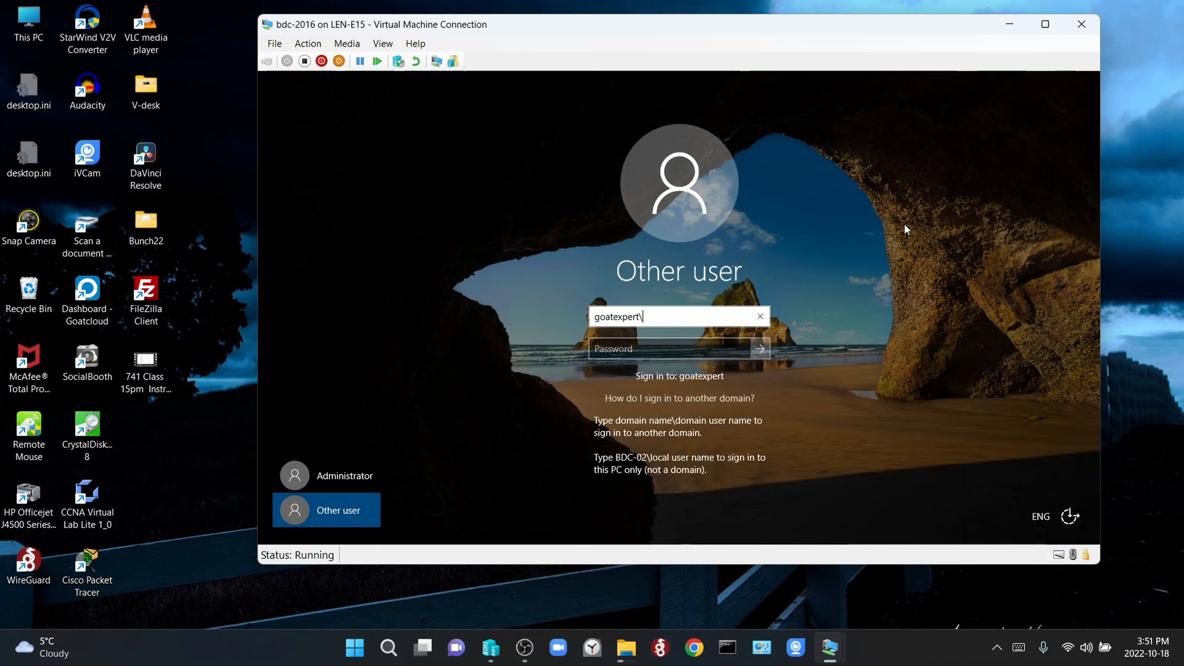
pyautogui.write('administrator')
pyautogui.press('Tab')
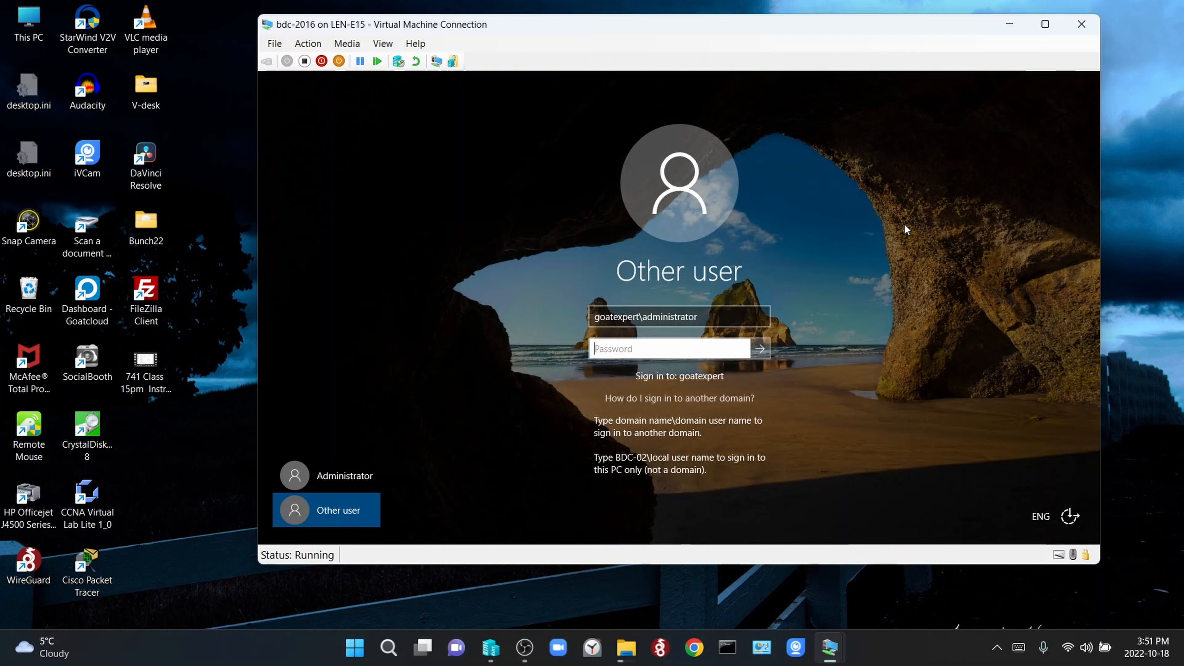
pyautogui.write('••••••••')
pyautogui.press('BackSpace')
pyautogui.press('BackSpace')
pyautogui.press('BackSpace')
pyautogui.press('BackSpace')
pyautogui.press('BackSpace')
pyautogui.press('BackSpace')
pyautogui.press('BackSpace')
pyautogui.press('BackSpace')
pyautogui.write('••••••••••')
# Sign in as the goatexpert domain administrator and maximize the VM window to full screen.
pyautogui.click(761, 346)
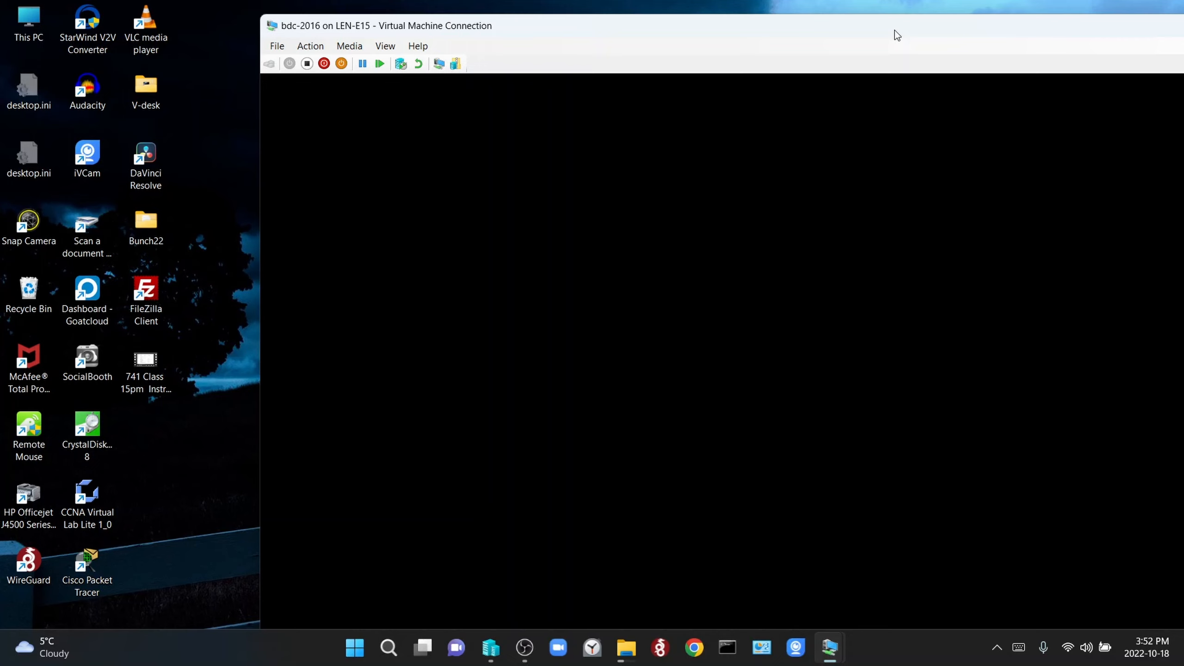
pyautogui.moveTo(895, 31); pyautogui.dragTo(694, 27)
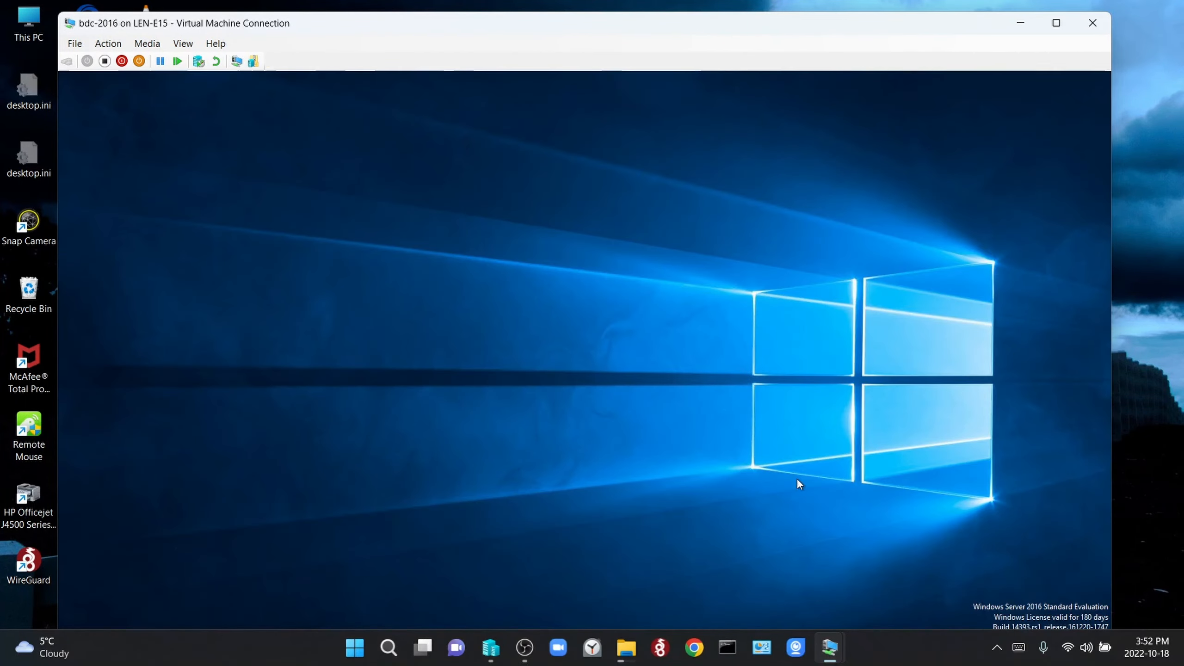
pyautogui.click(1053, 25)
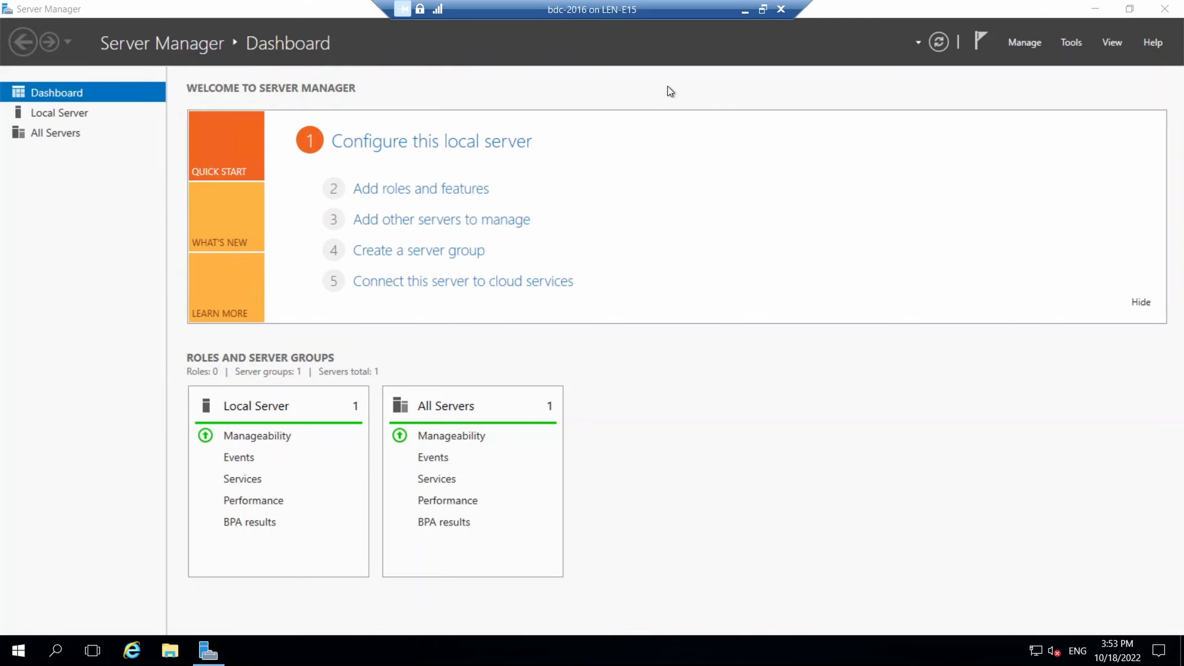
# Dismiss the inventory notice, view Local Server, then launch Add Roles and Features from Dashboard.
pyautogui.click(461, 189)
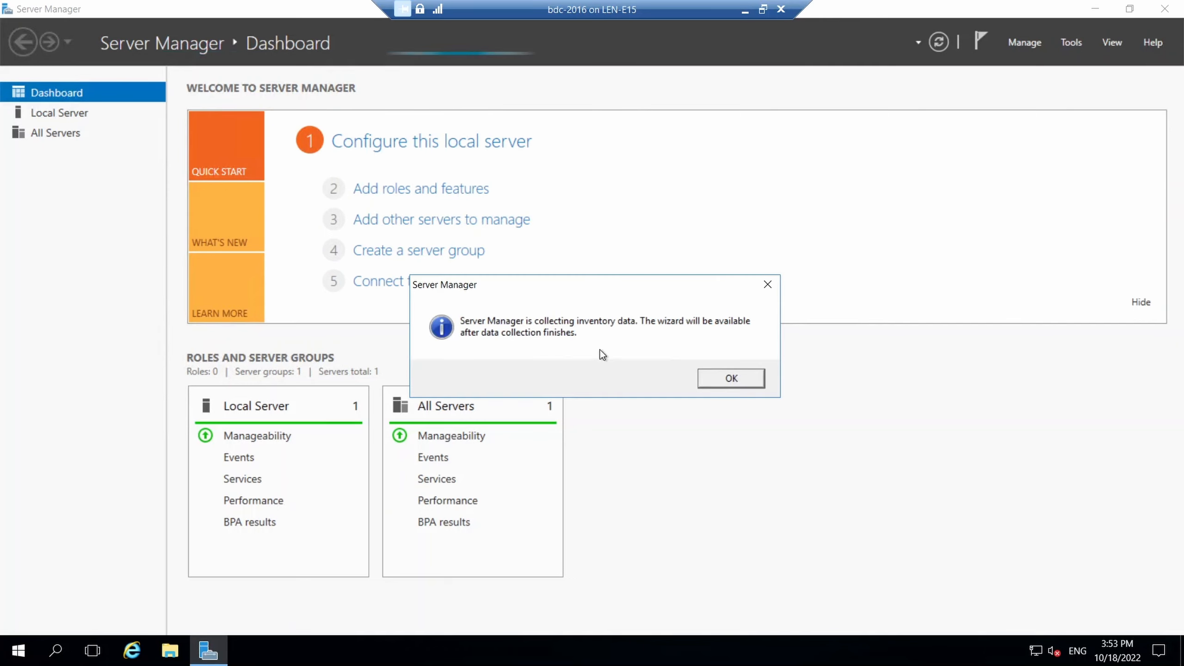
pyautogui.click(711, 381)
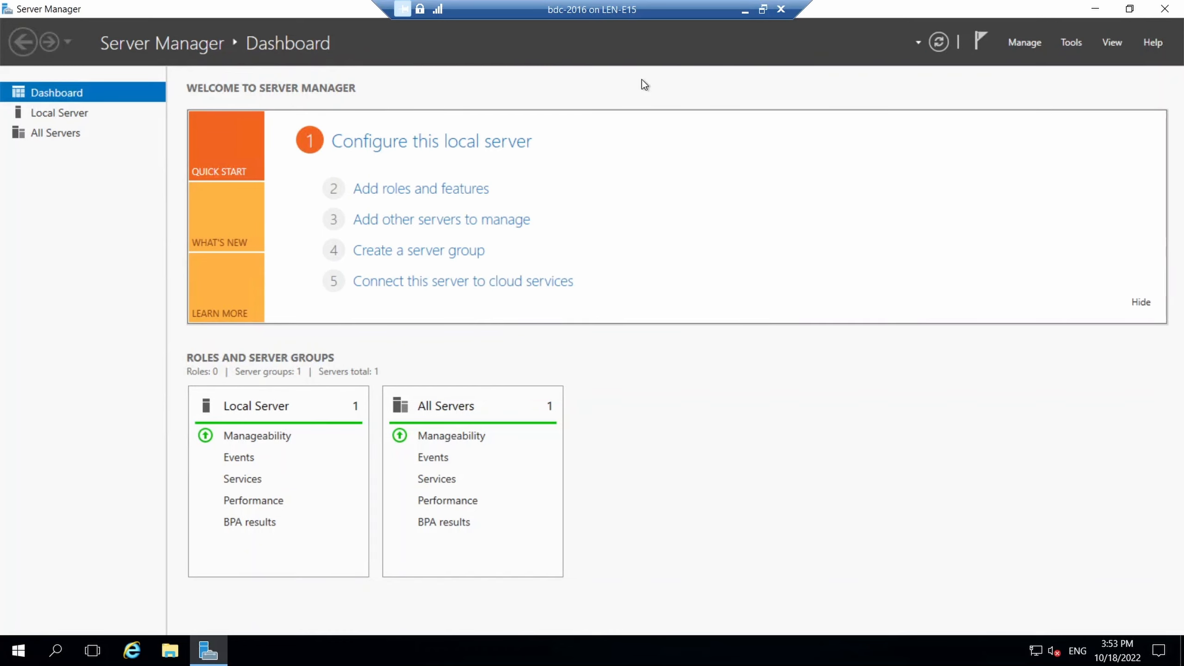
pyautogui.click(102, 118)
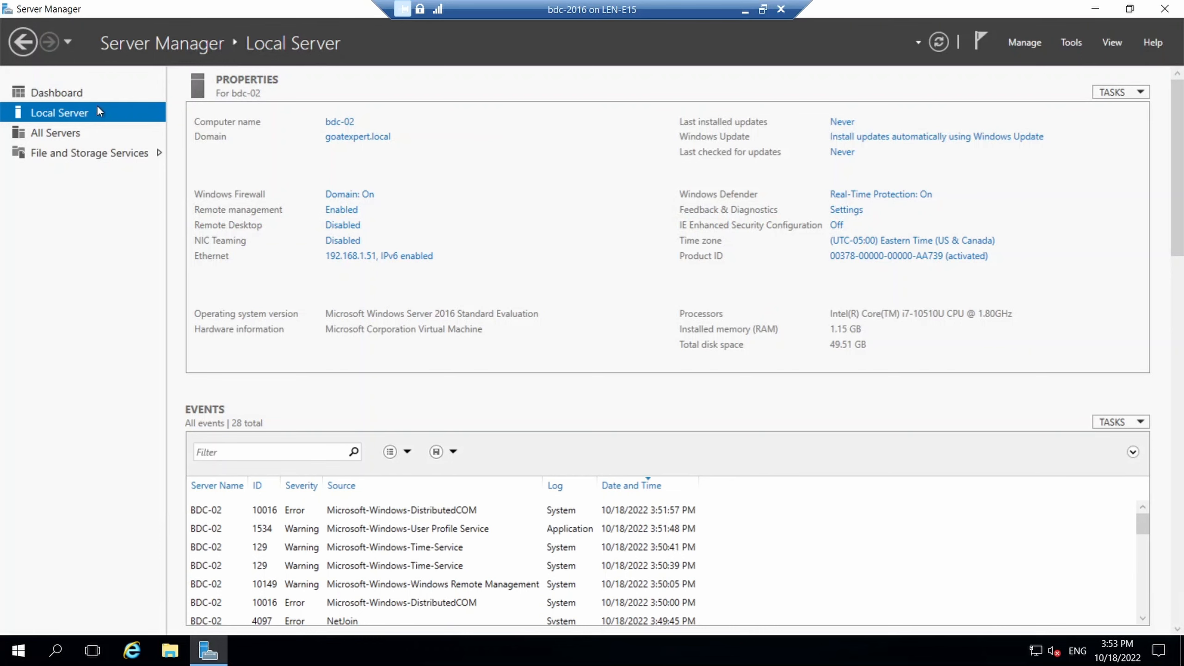
pyautogui.click(78, 95)
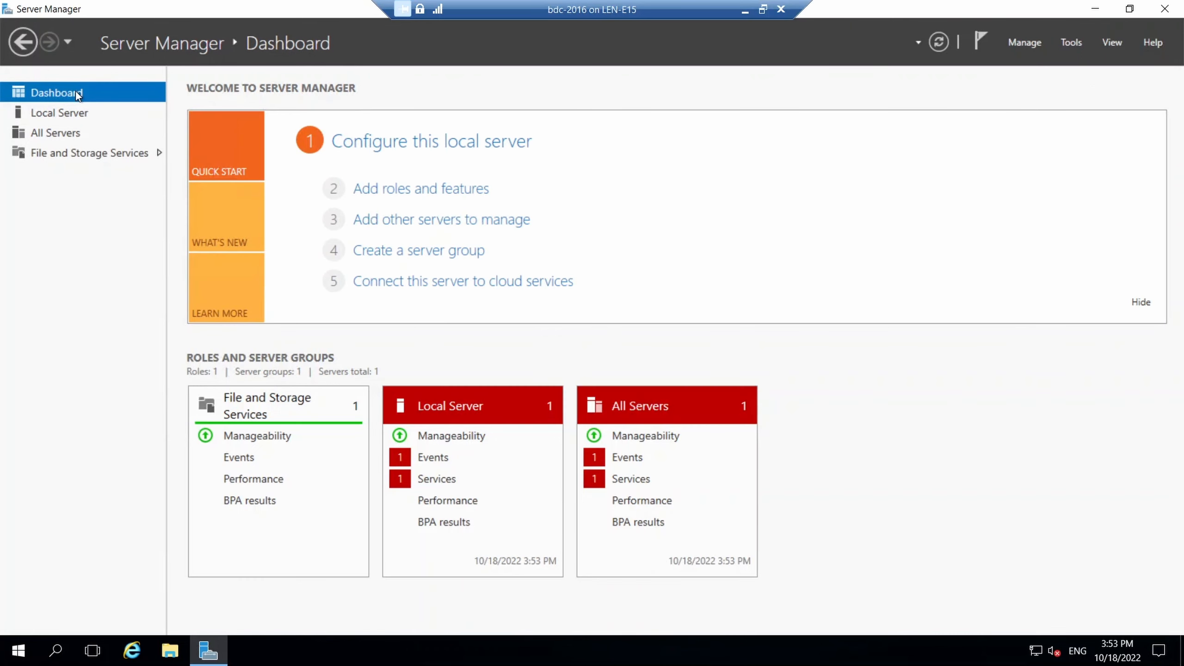
pyautogui.click(429, 192)
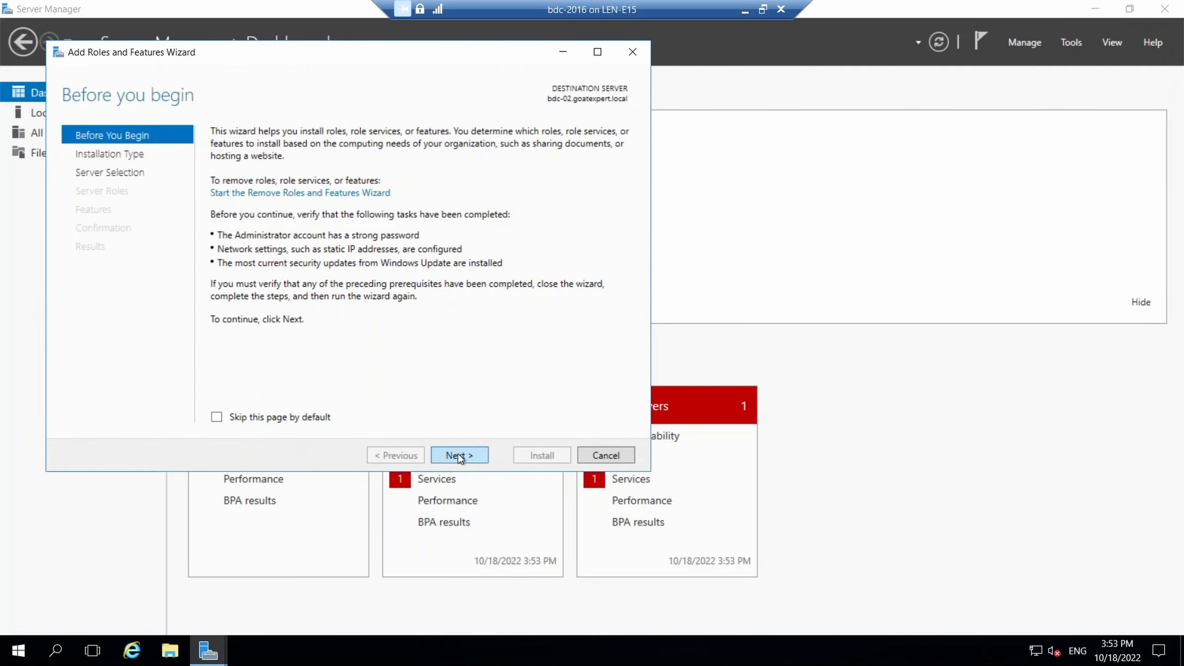
# Choose role-based installation on bdc-02 and select Active Directory Domain Services with its management tools.
pyautogui.click(458, 454)
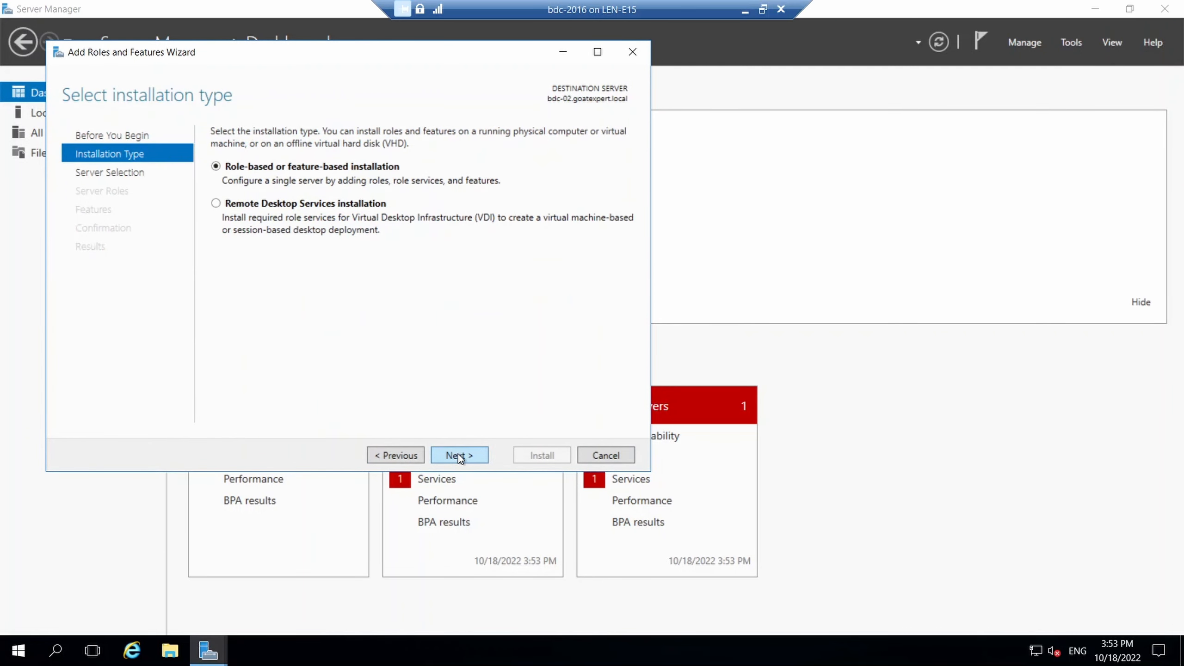
pyautogui.click(458, 455)
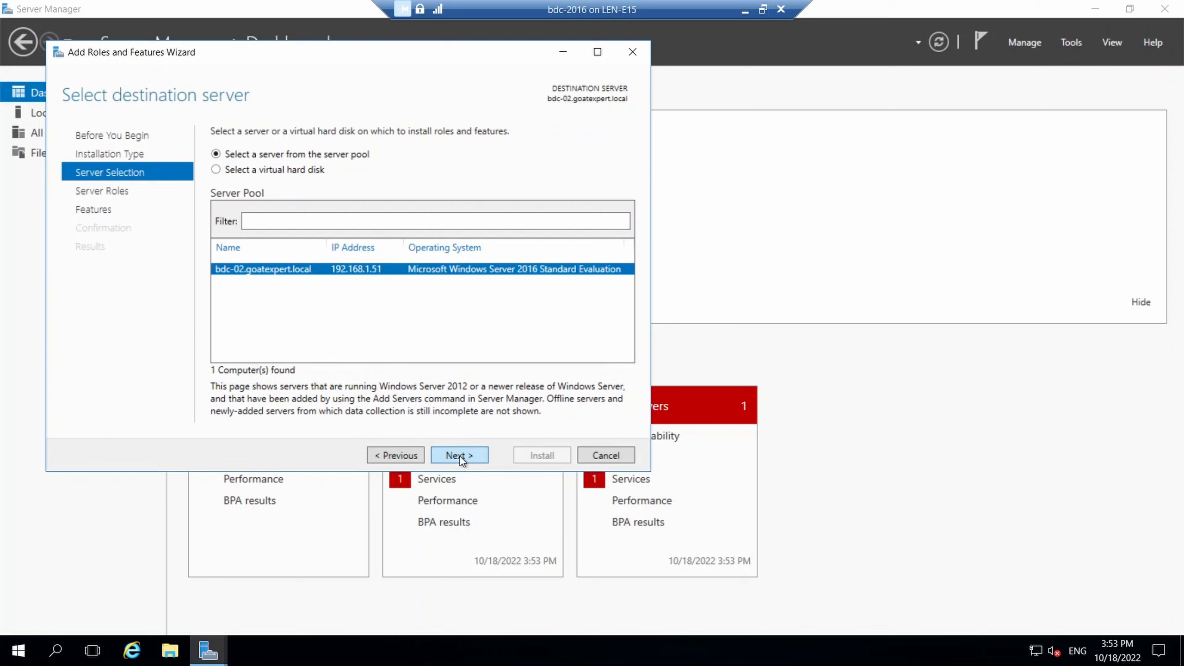
pyautogui.click(459, 455)
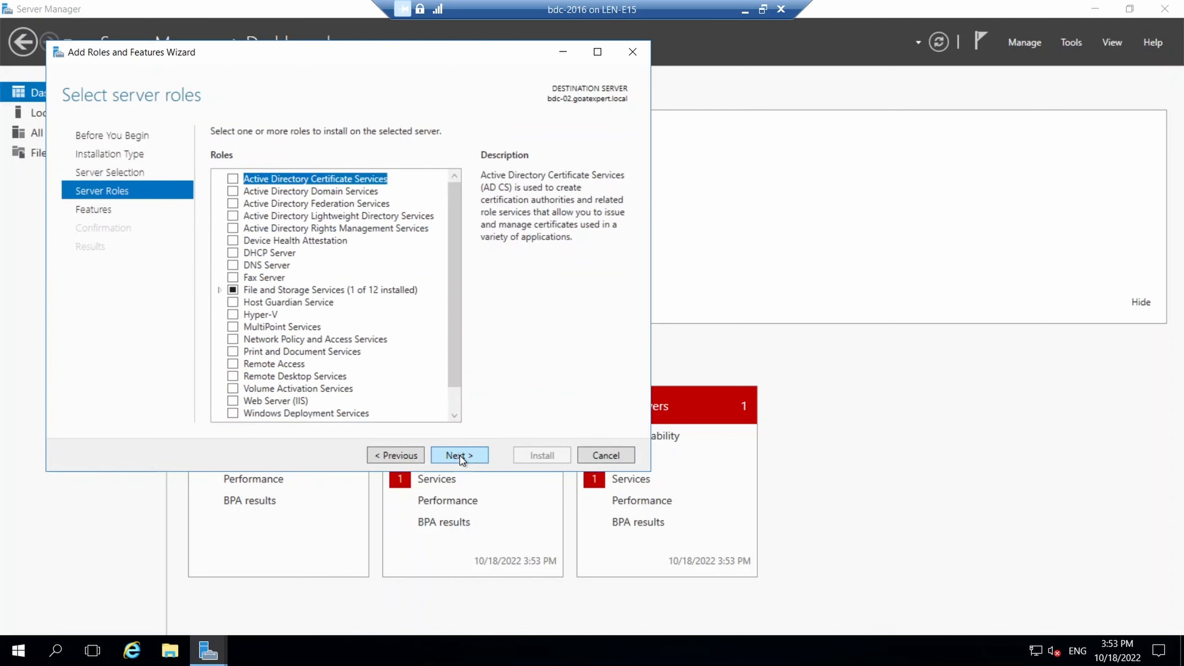
pyautogui.click(235, 193)
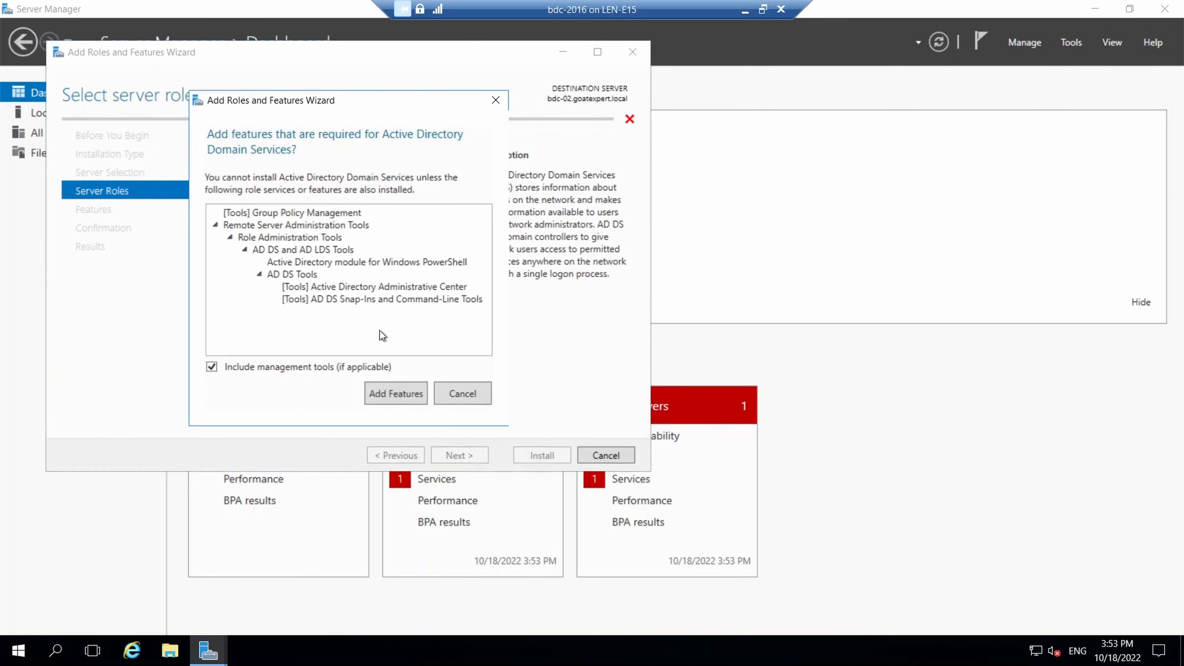
pyautogui.click(403, 394)
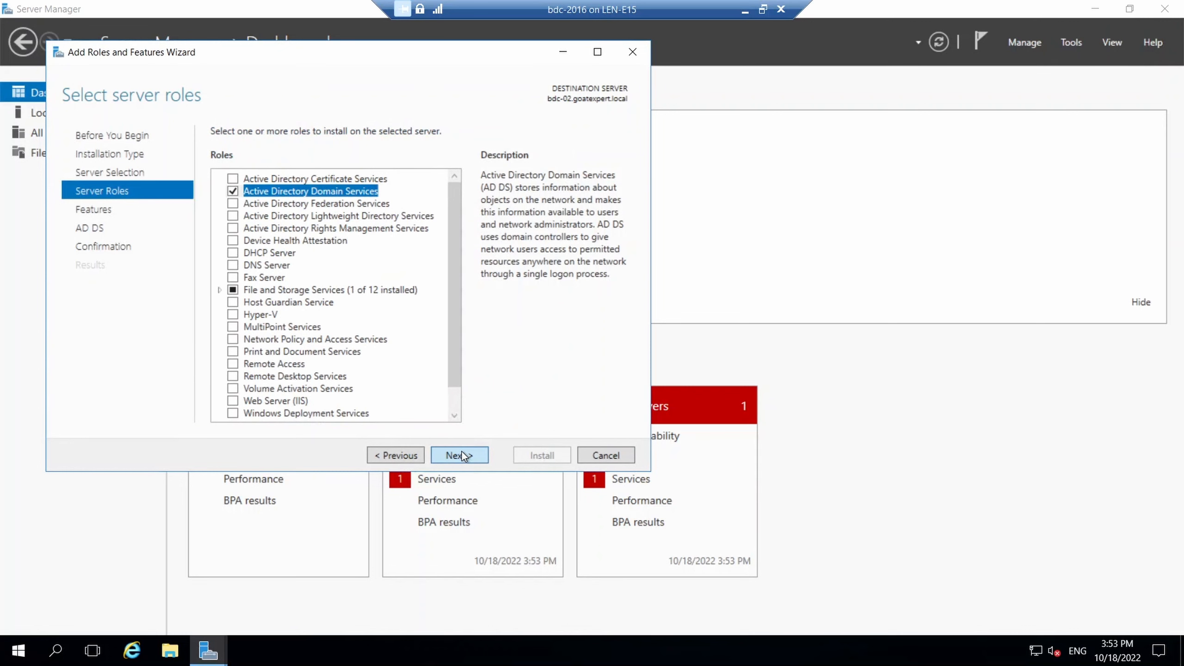
# Continue to confirmation, allow automatic restart, and install the AD DS role.
pyautogui.click(464, 456)
pyautogui.click(464, 456)
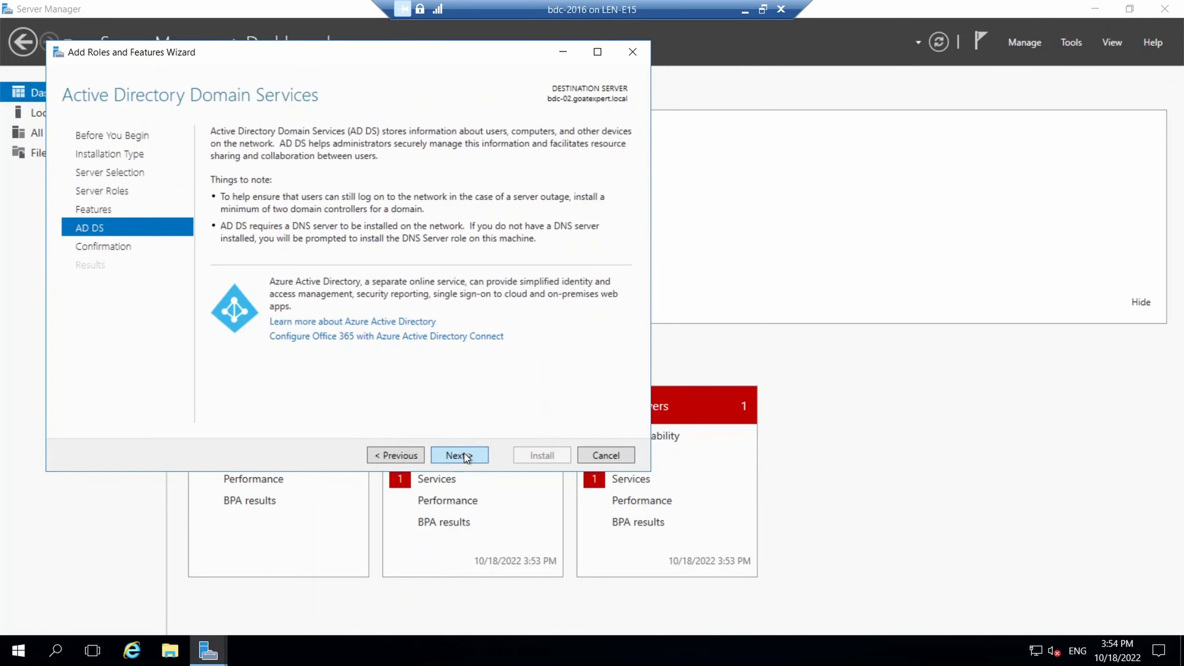
pyautogui.click(465, 456)
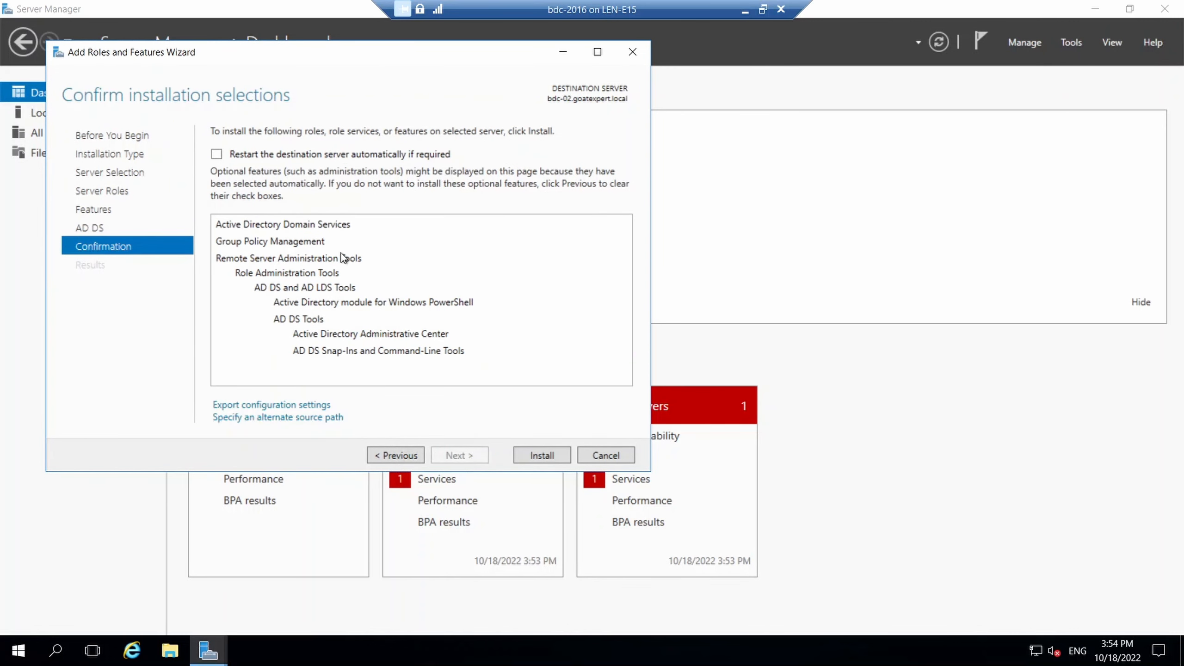
pyautogui.click(224, 156)
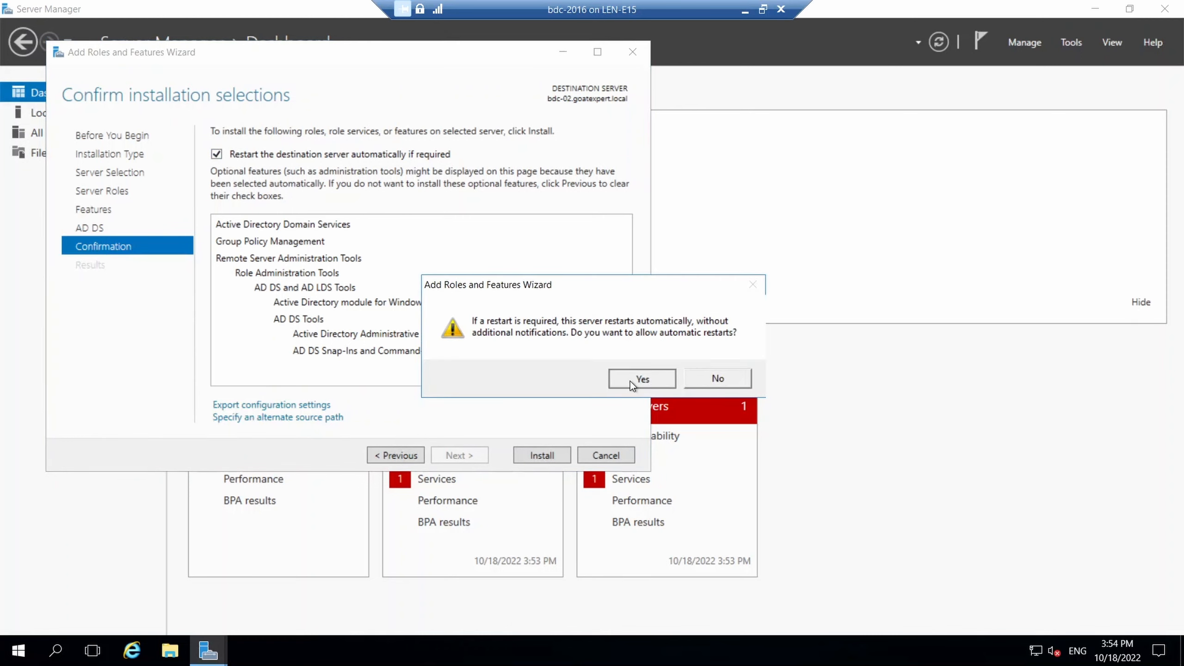
pyautogui.click(630, 381)
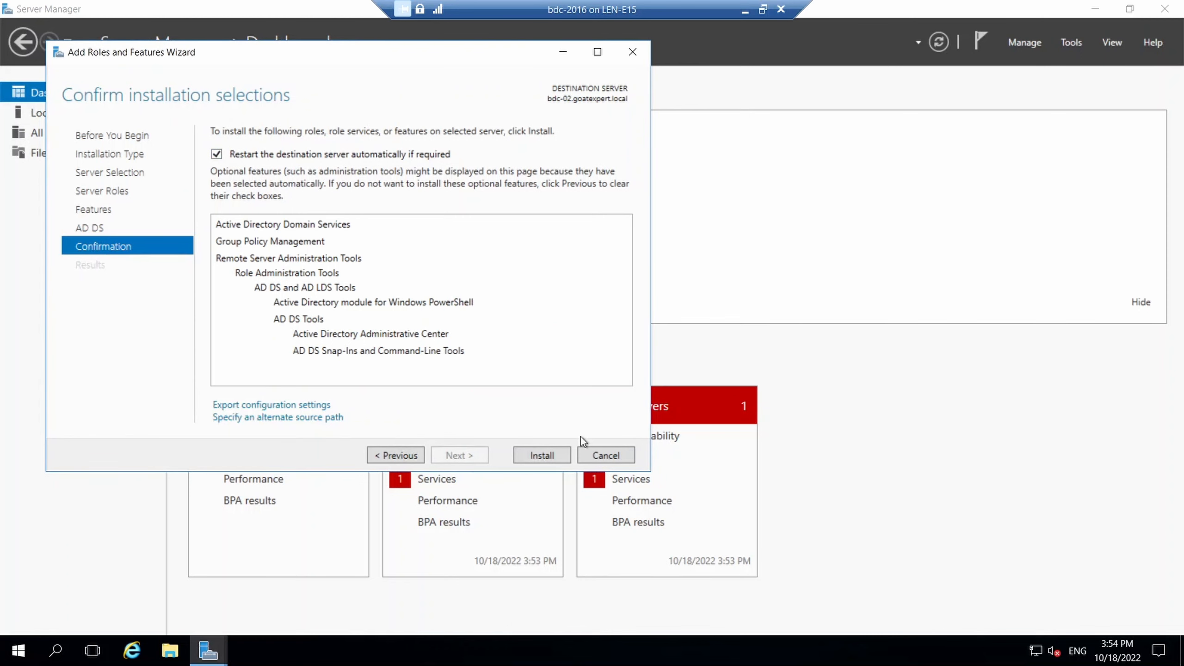
pyautogui.click(522, 460)
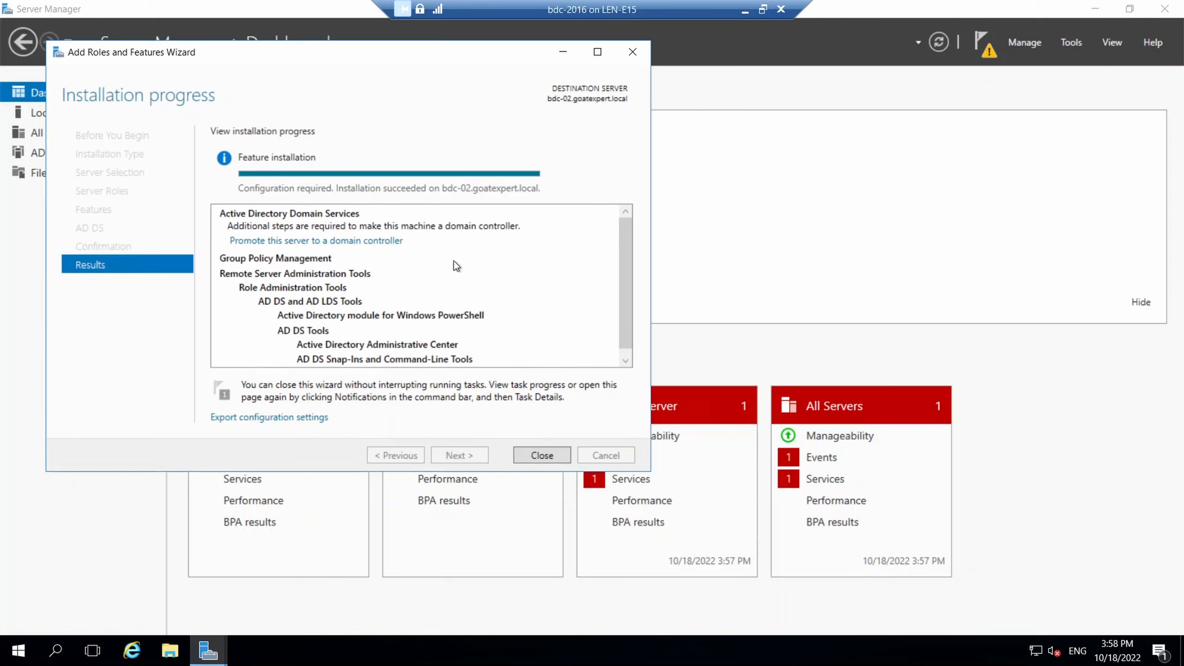
# Start promoting bdc-02, adding a domain controller to the existing goatexpert.local domain.
pyautogui.click(293, 242)
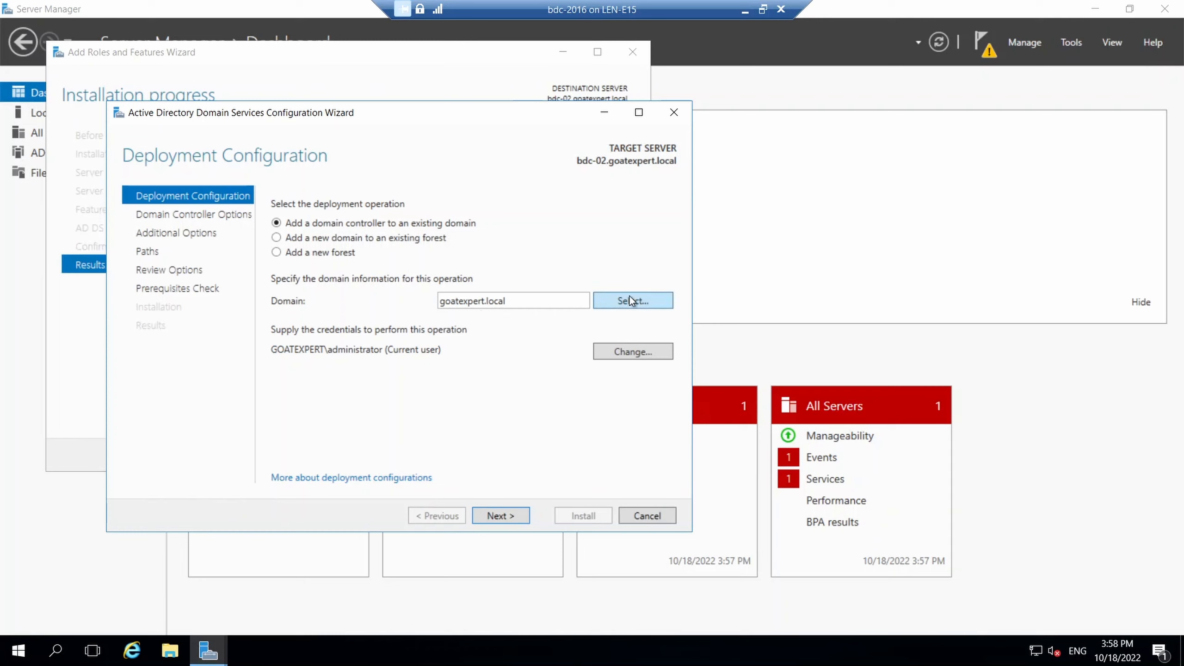
pyautogui.click(640, 301)
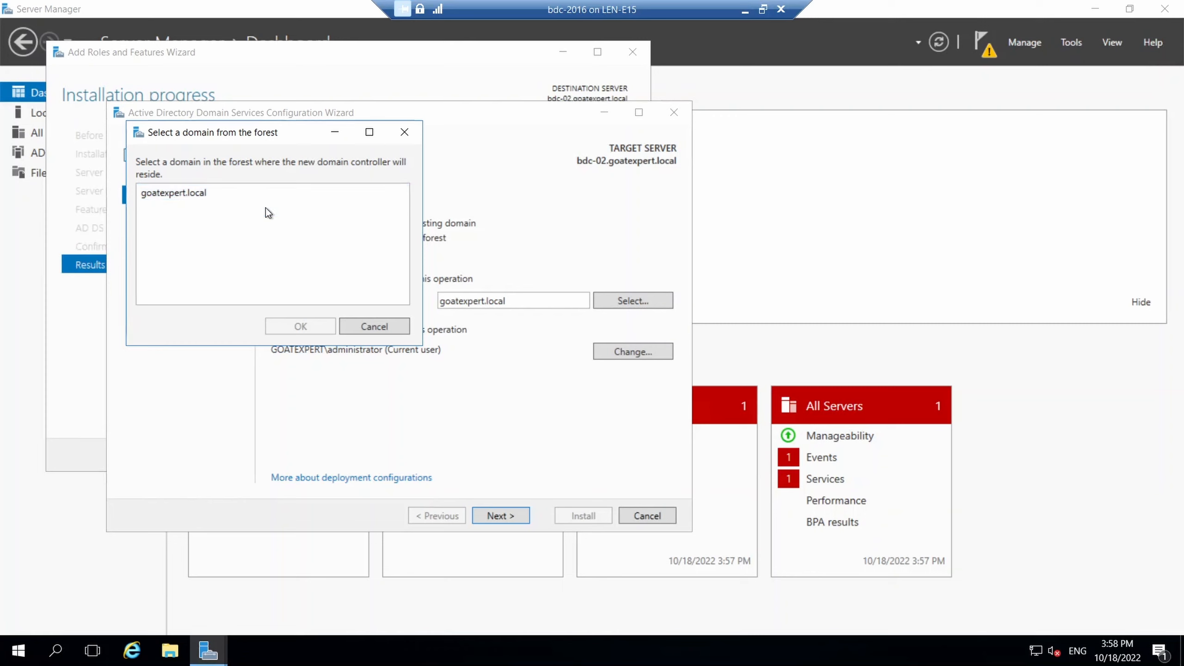
pyautogui.click(363, 326)
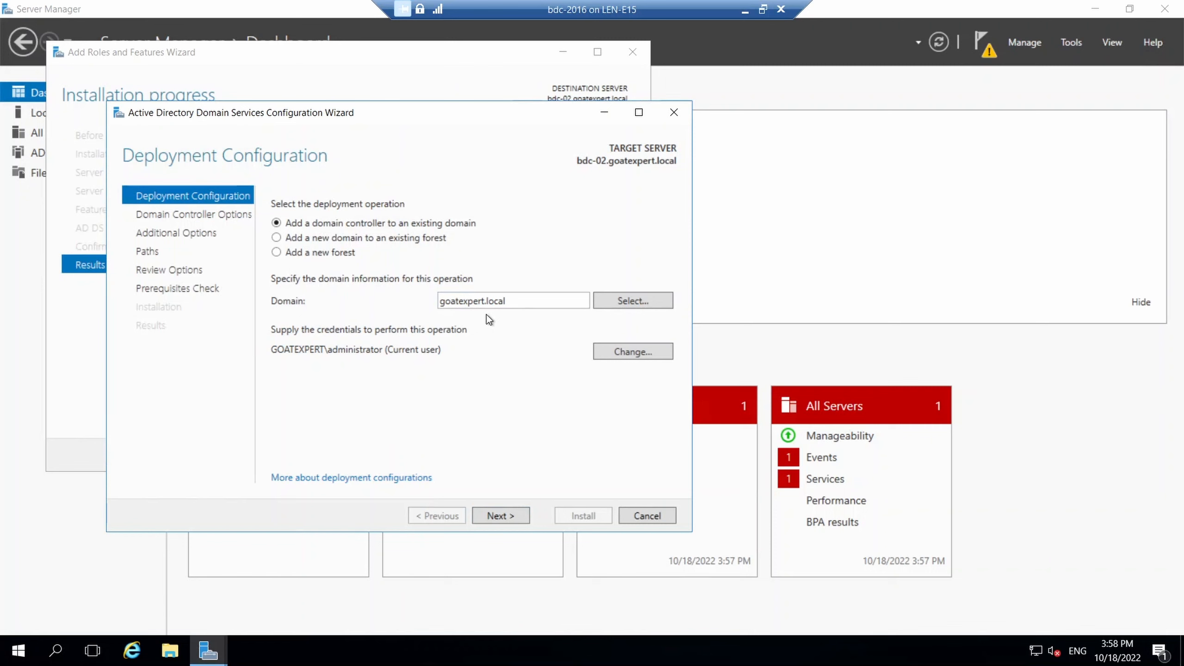
# Supply the goatexpert domain administrator credentials for the deployment.
pyautogui.click(623, 348)
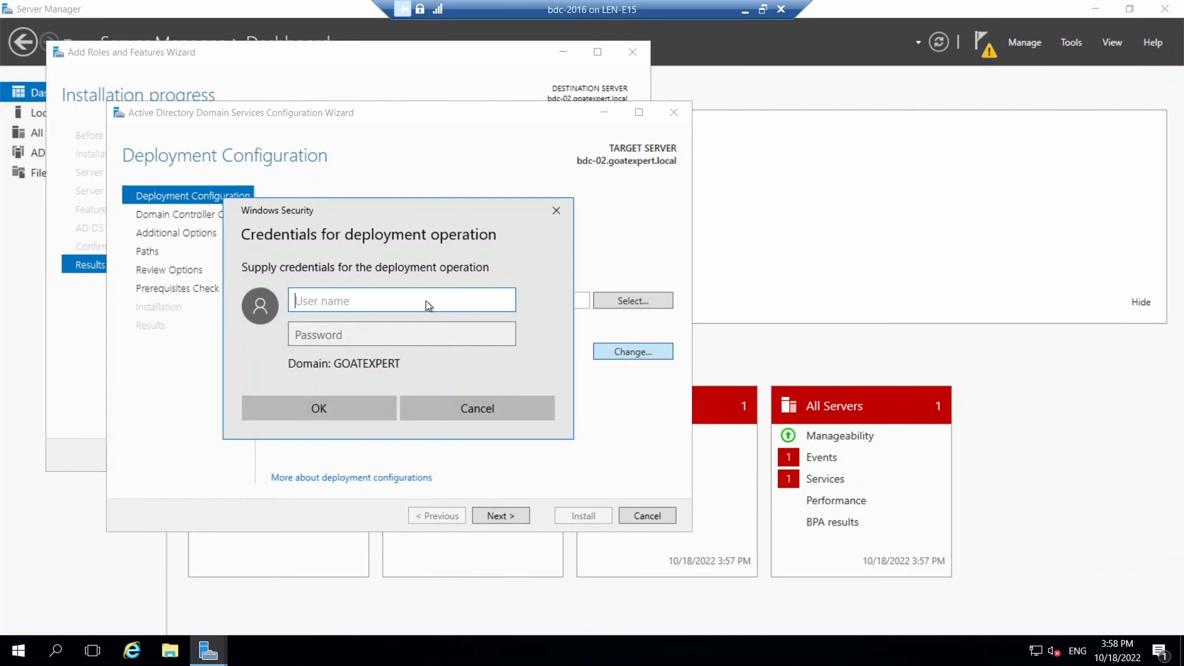
pyautogui.write('administrator')
pyautogui.press('Tab')
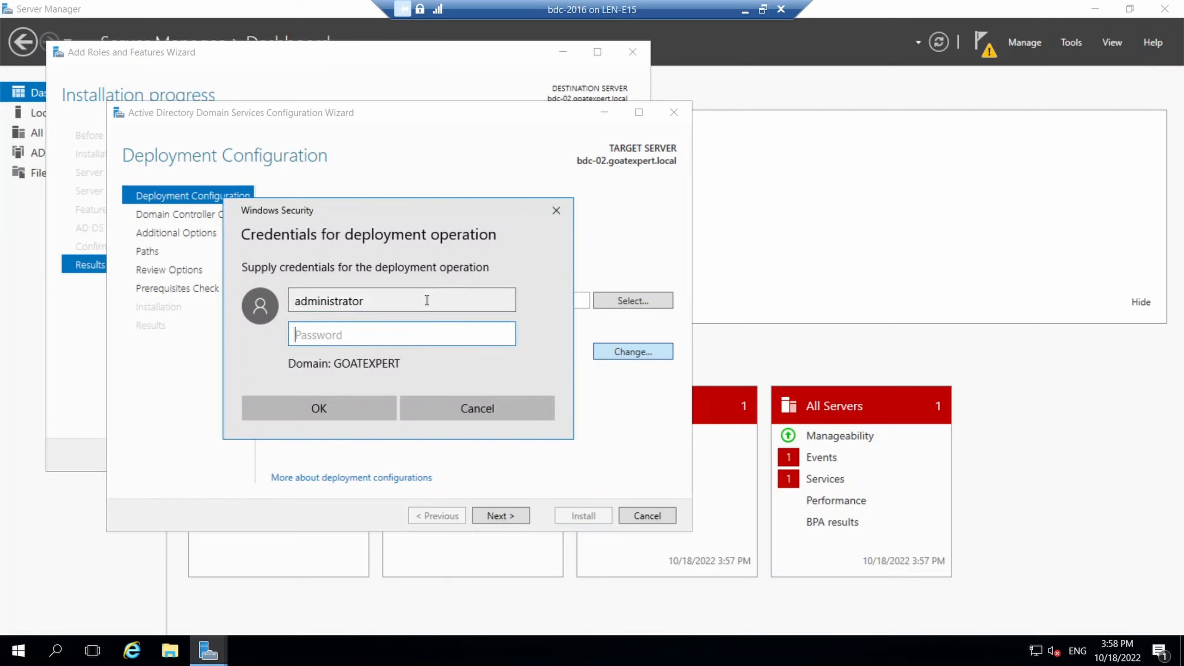
pyautogui.write('P@ssw0rd123')
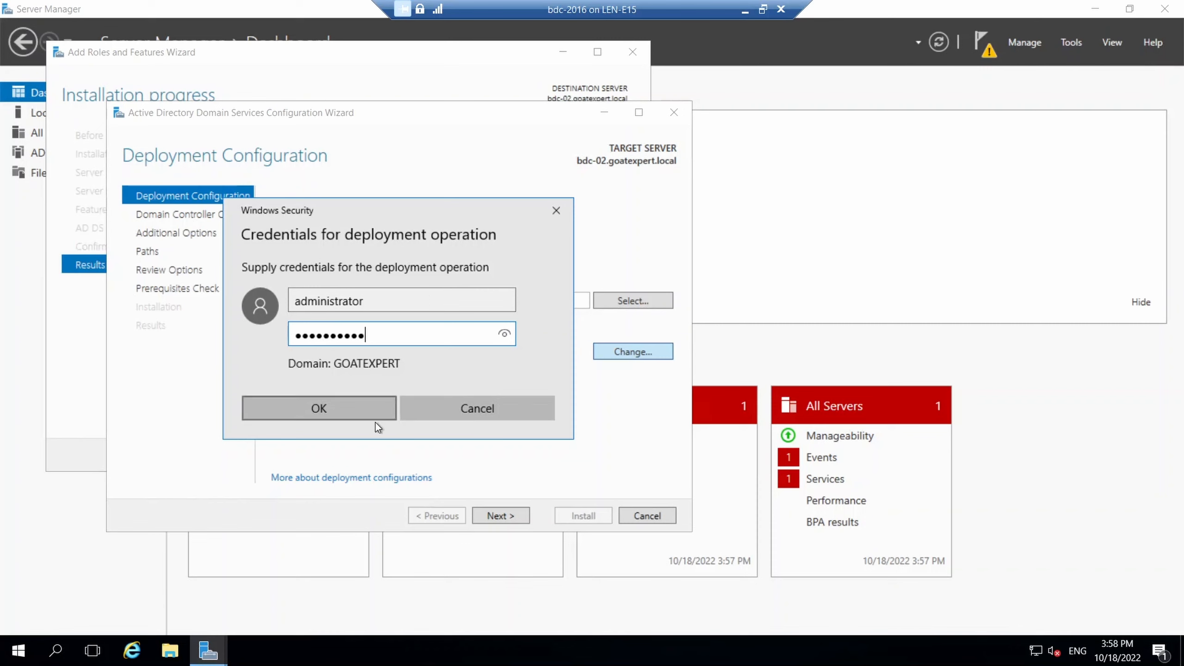
pyautogui.click(365, 414)
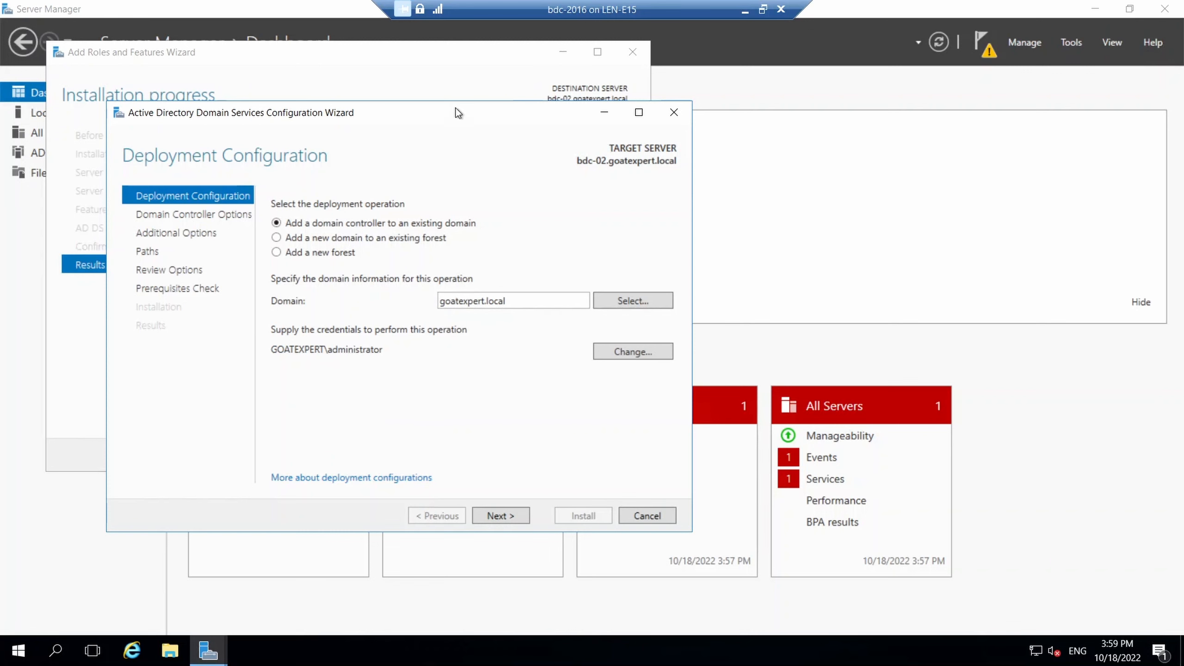
pyautogui.moveTo(458, 114); pyautogui.dragTo(481, 103)
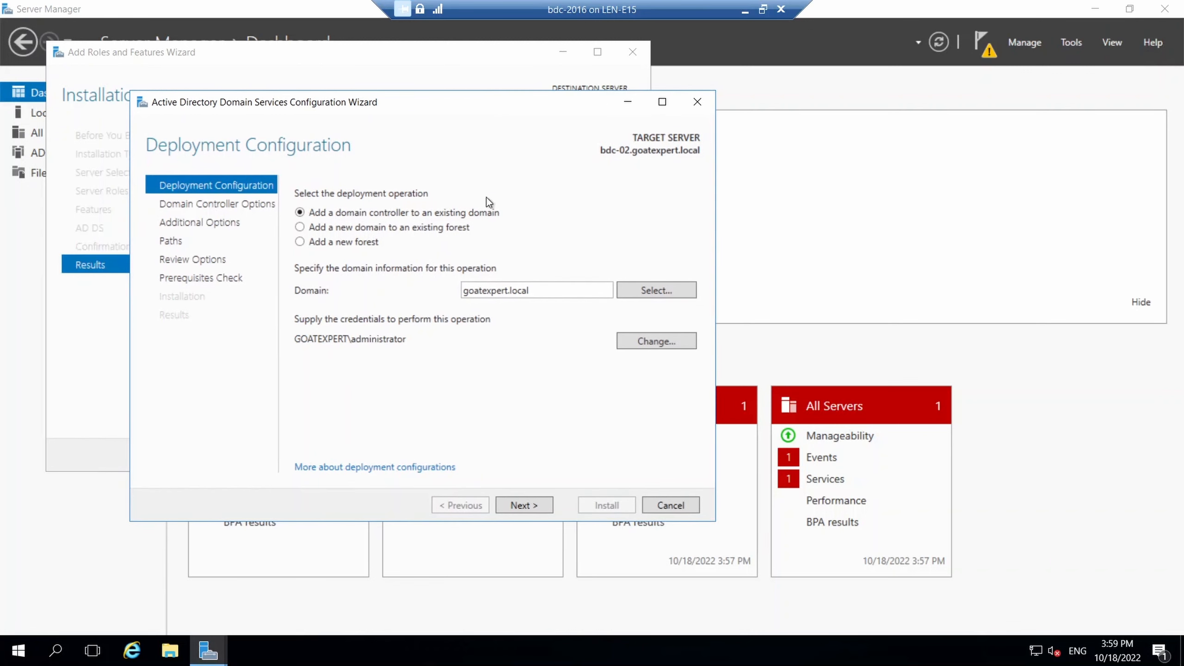
# Keep DNS server, Global Catalog and Default-First-Site-Name, and set the DSRM password.
pyautogui.click(524, 503)
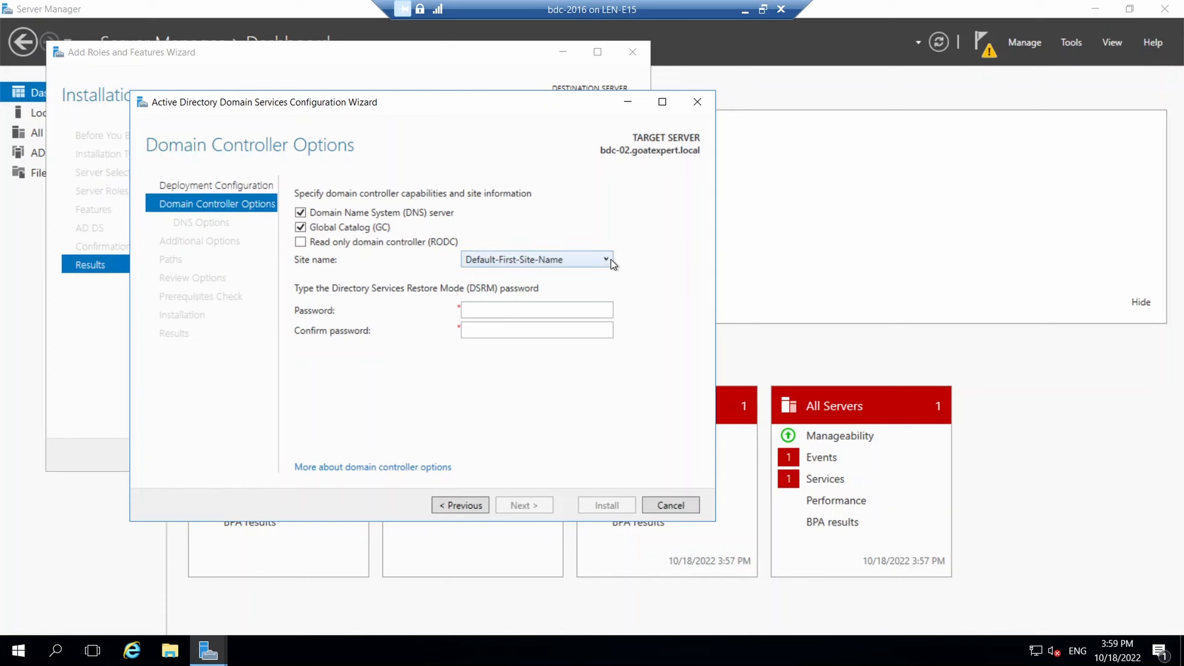
pyautogui.click(552, 260)
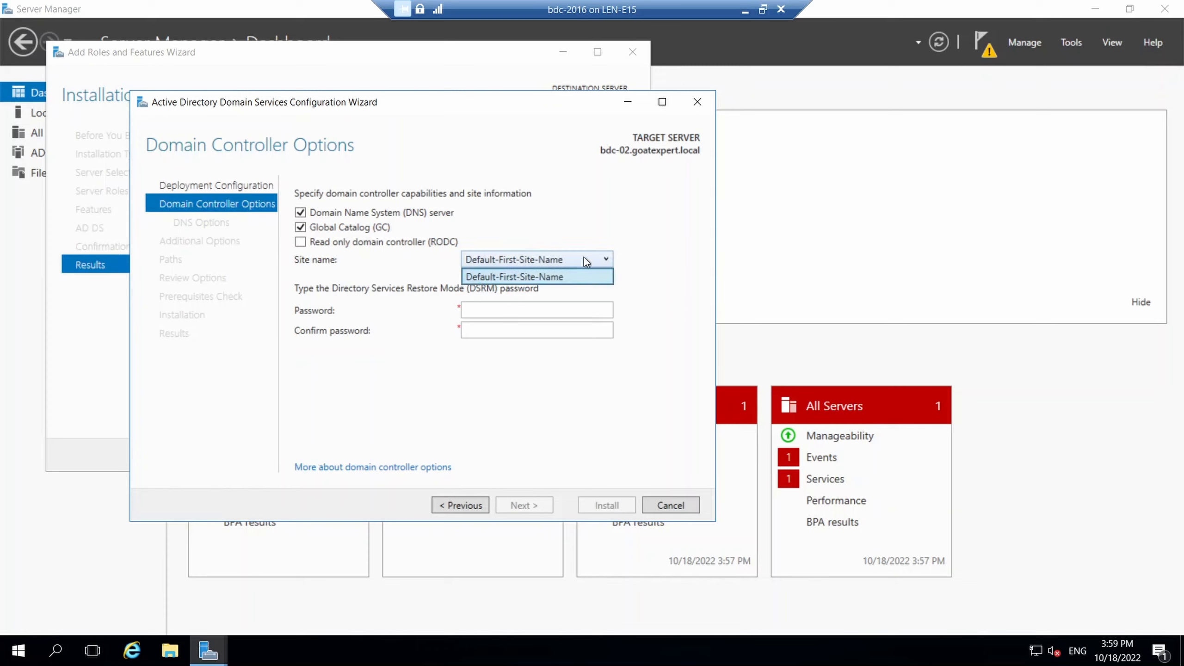
pyautogui.click(652, 245)
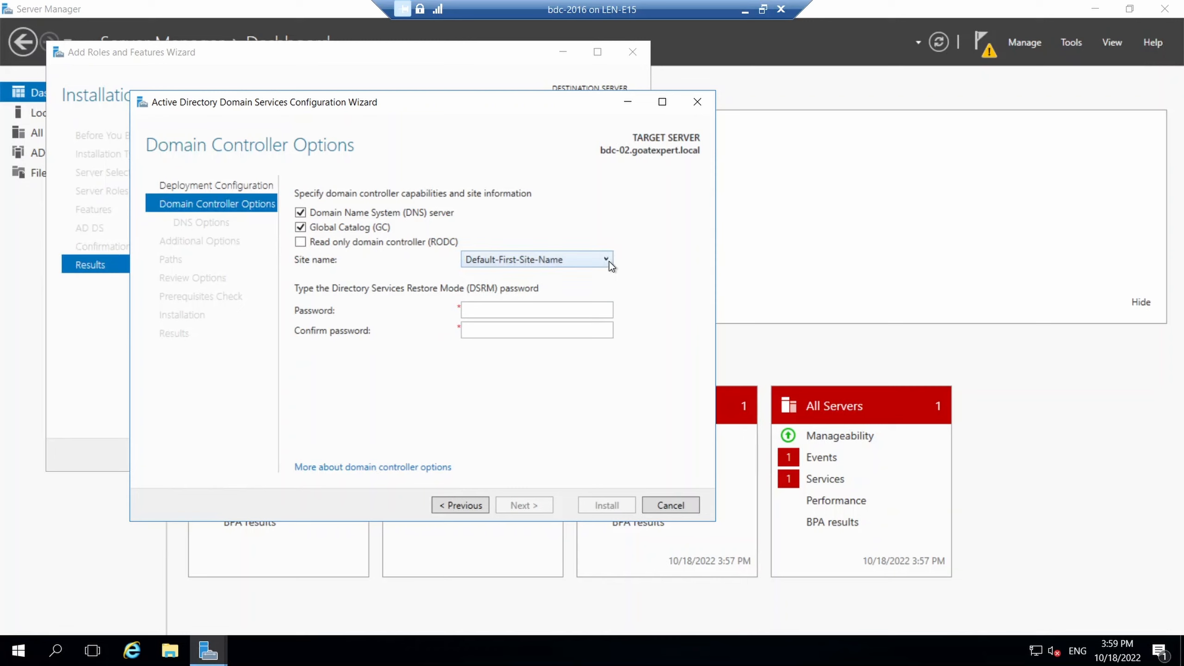
pyautogui.click(547, 316)
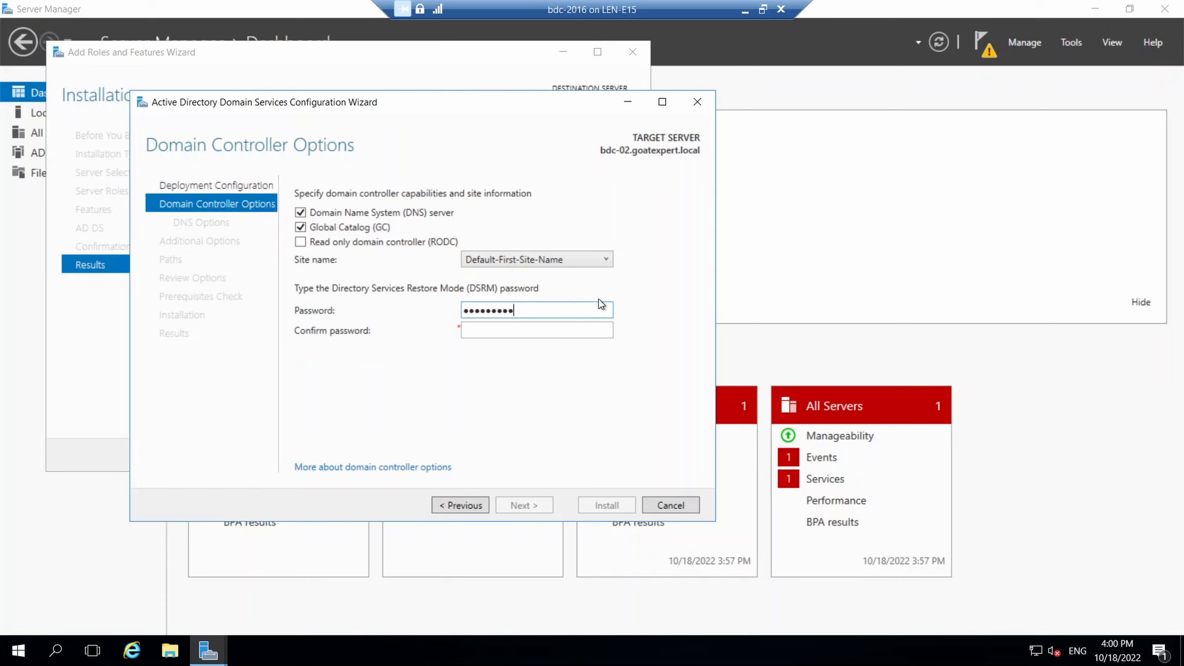
pyautogui.press('Tab')
pyautogui.write('***********')
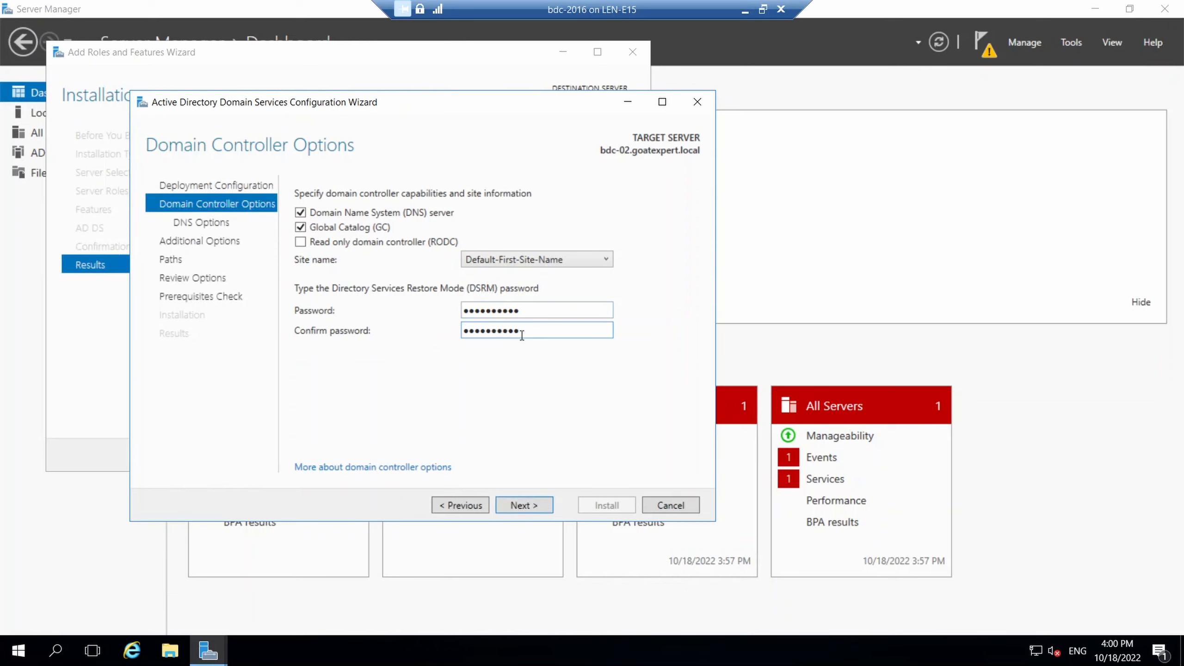
pyautogui.click(534, 505)
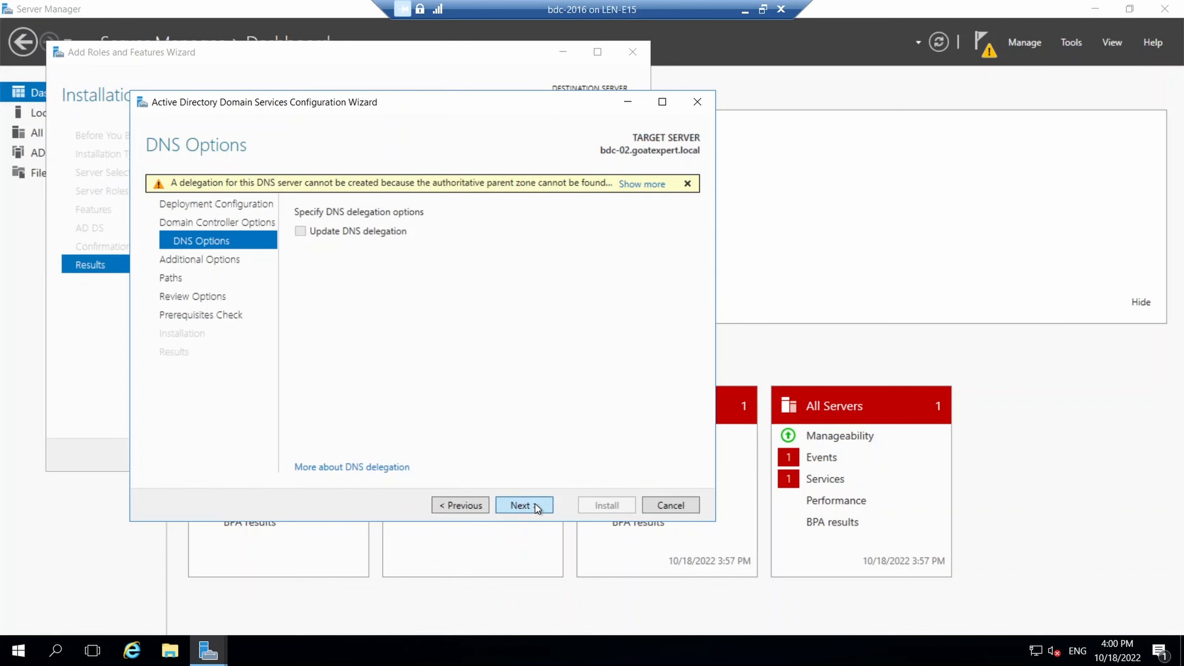
# Pass DNS Options and set replication to Any domain controller after briefly choosing pdc-01.
pyautogui.click(534, 504)
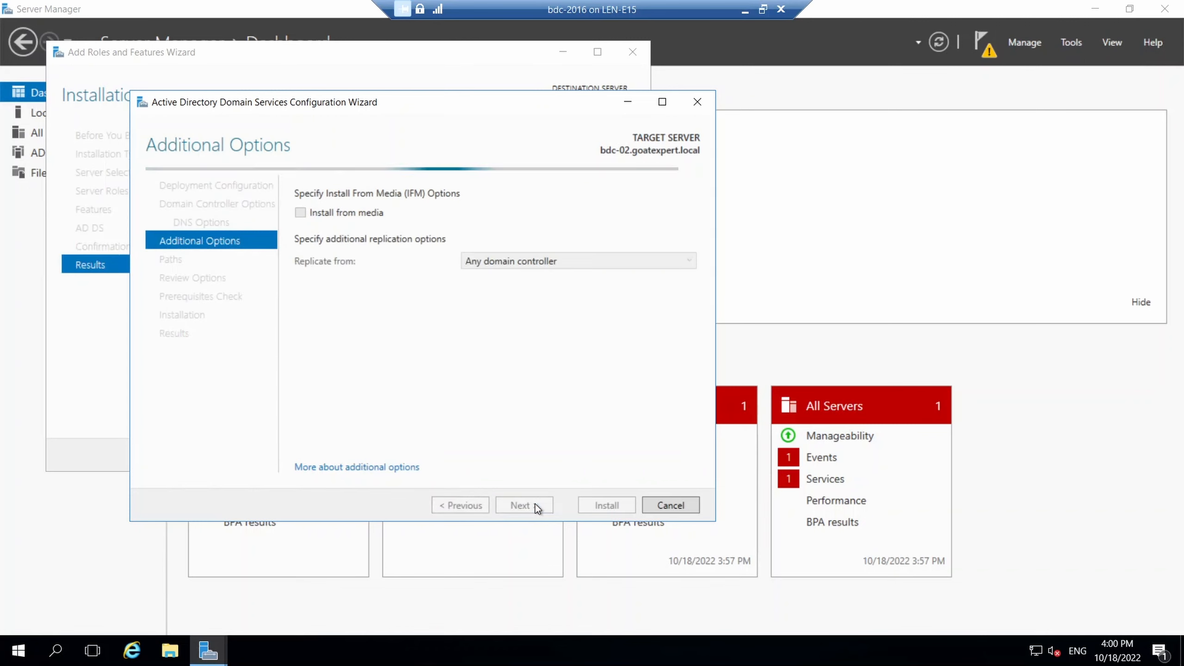
pyautogui.click(661, 257)
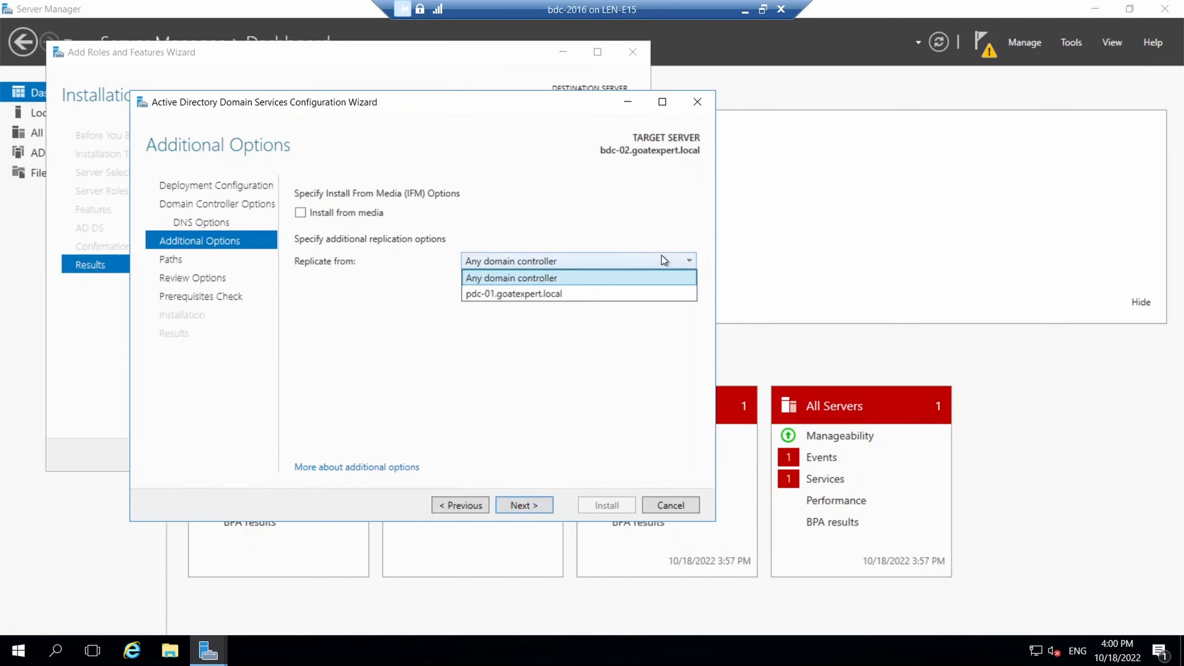
pyautogui.click(620, 296)
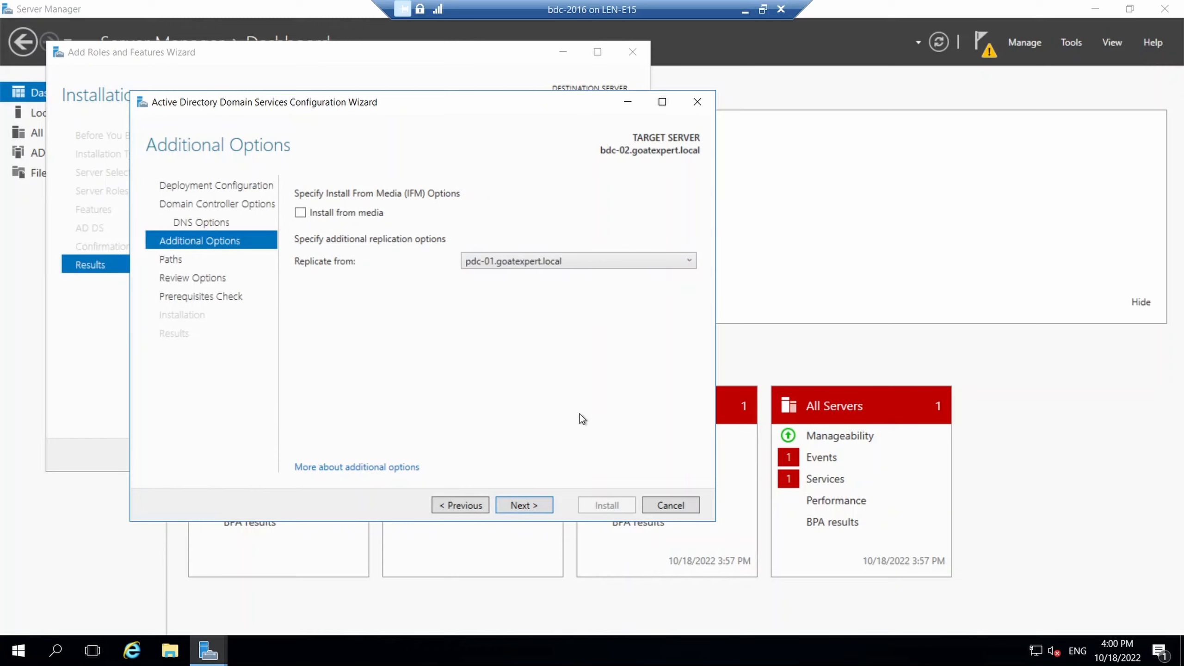
pyautogui.click(640, 259)
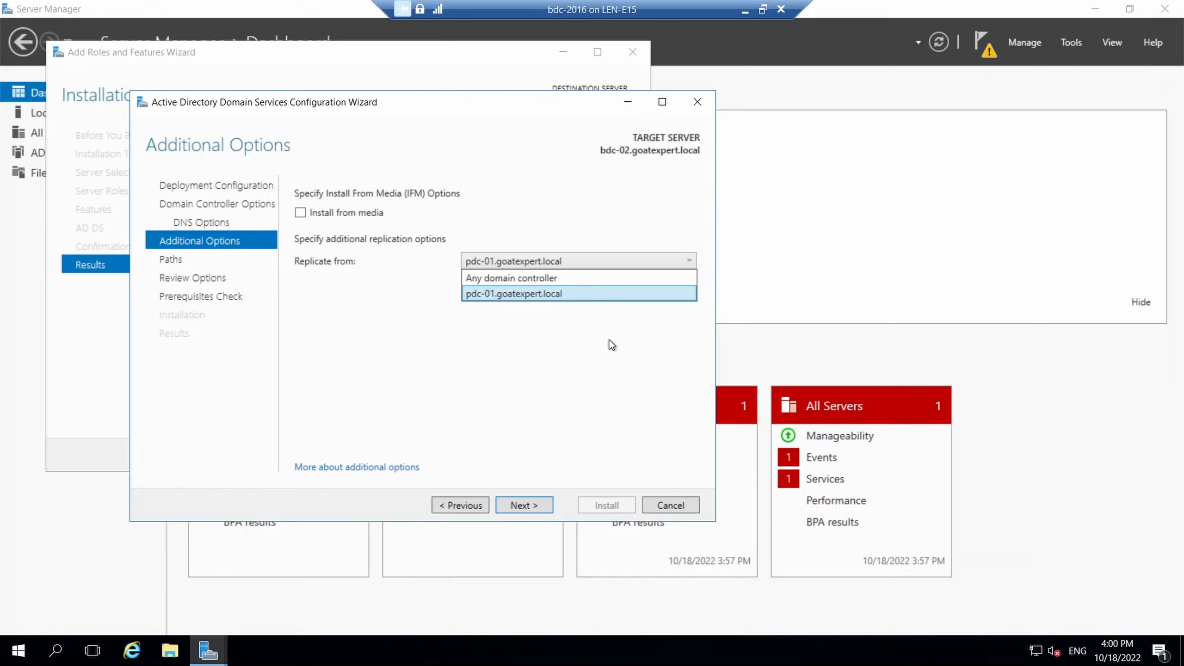
pyautogui.click(596, 282)
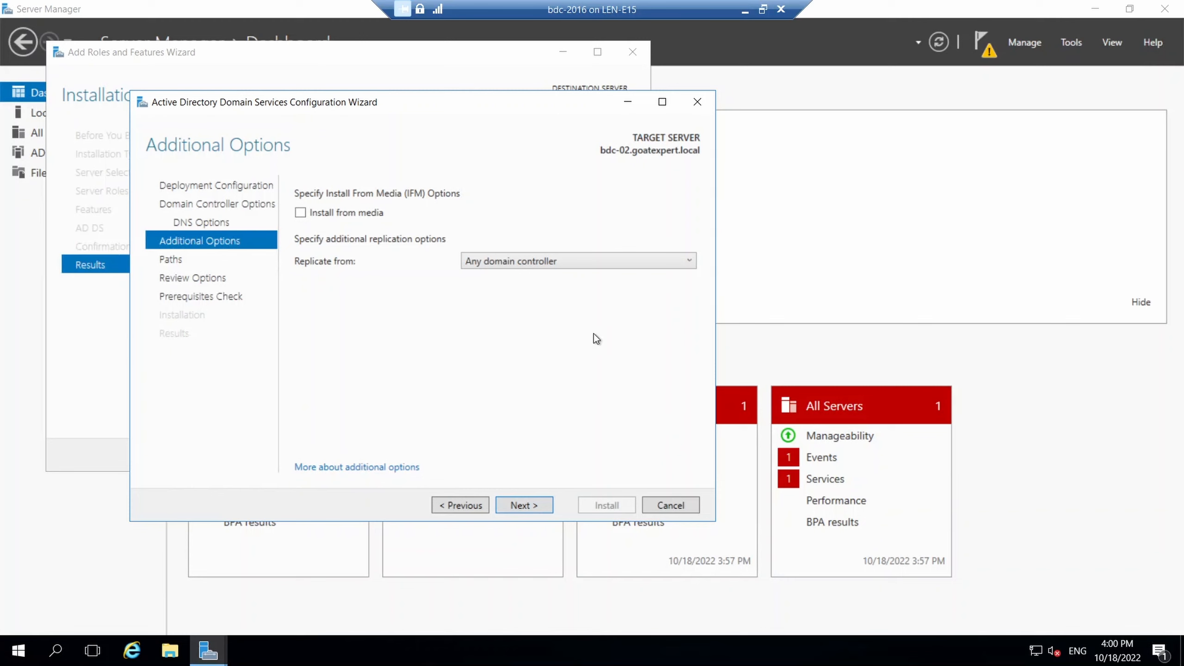
pyautogui.click(527, 506)
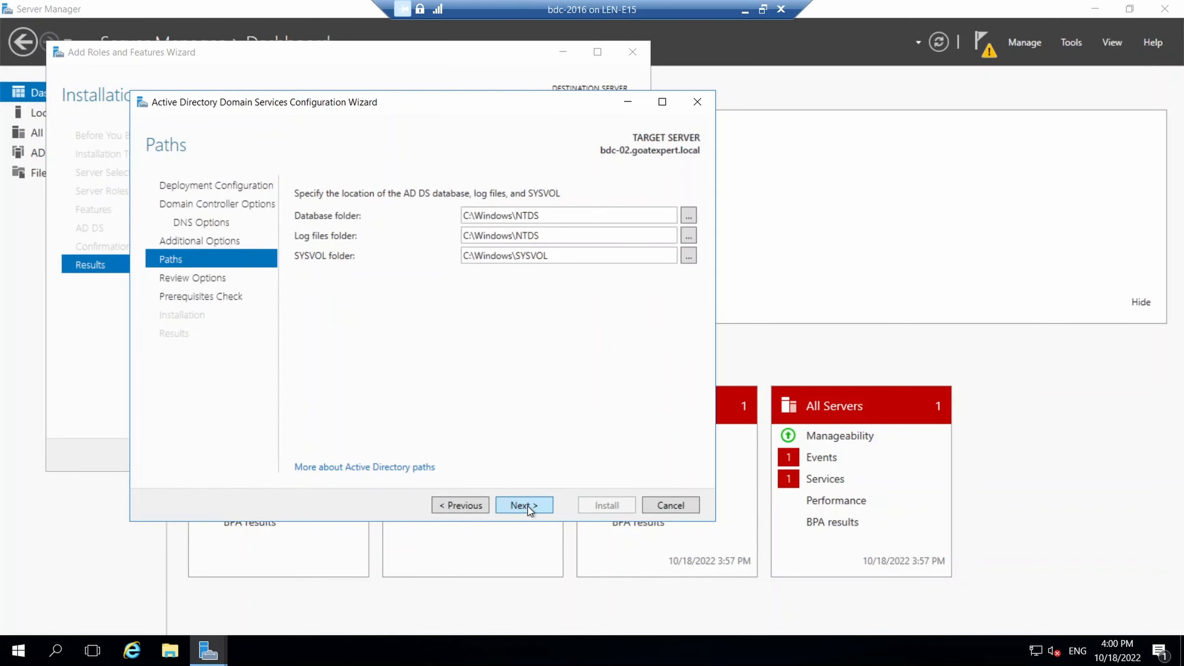
# Keep default NTDS and SYSVOL paths, pass the prerequisite checks, and install the domain controller.
pyautogui.click(527, 506)
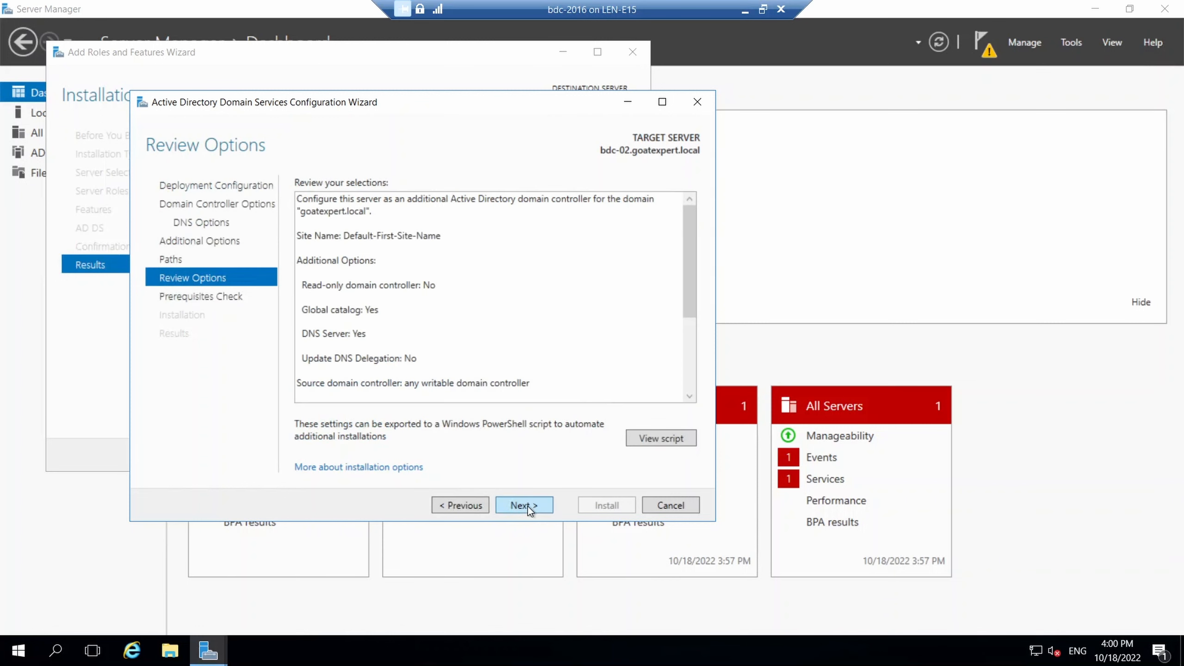
pyautogui.moveTo(686, 231); pyautogui.dragTo(692, 347)
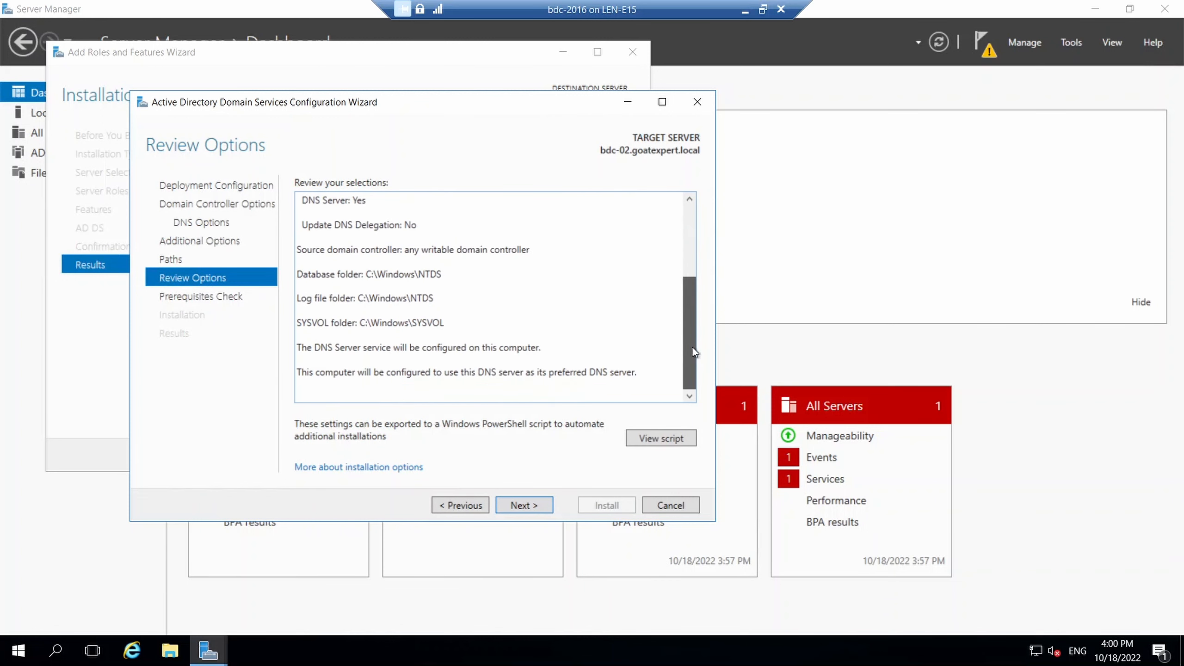
pyautogui.click(523, 505)
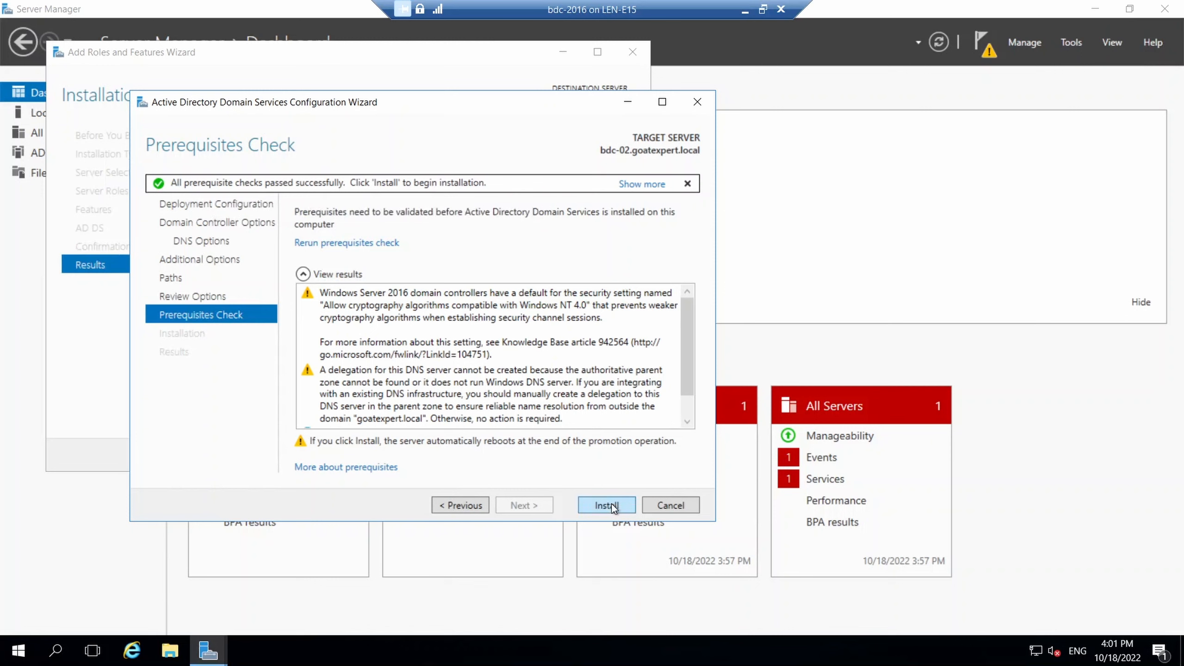
pyautogui.moveTo(689, 329); pyautogui.dragTo(691, 371)
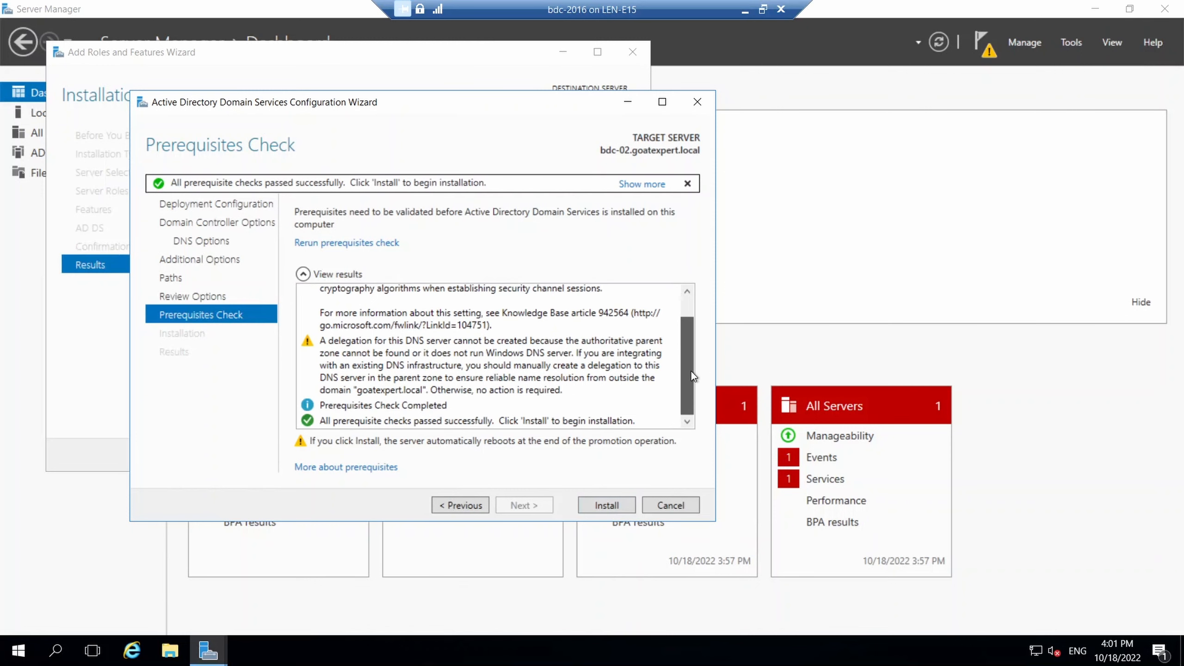
pyautogui.click(606, 505)
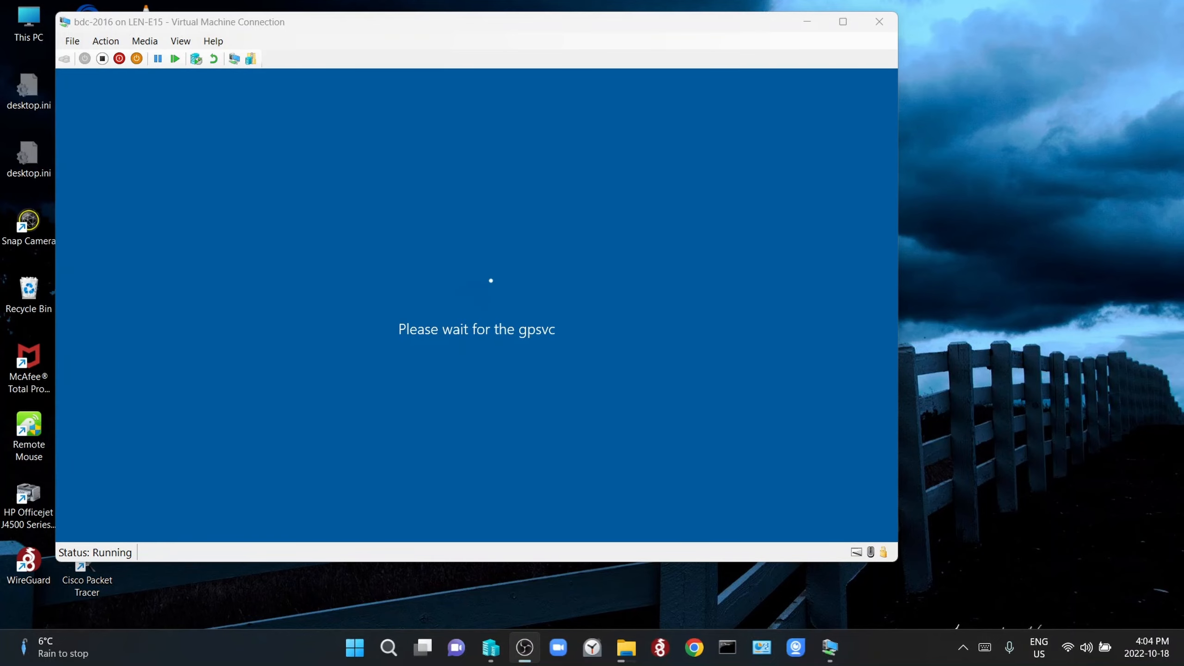
# After the reboot, sign in to bdc-02 with the domain Administrator password.
pyautogui.click(841, 23)
pyautogui.click(759, 11)
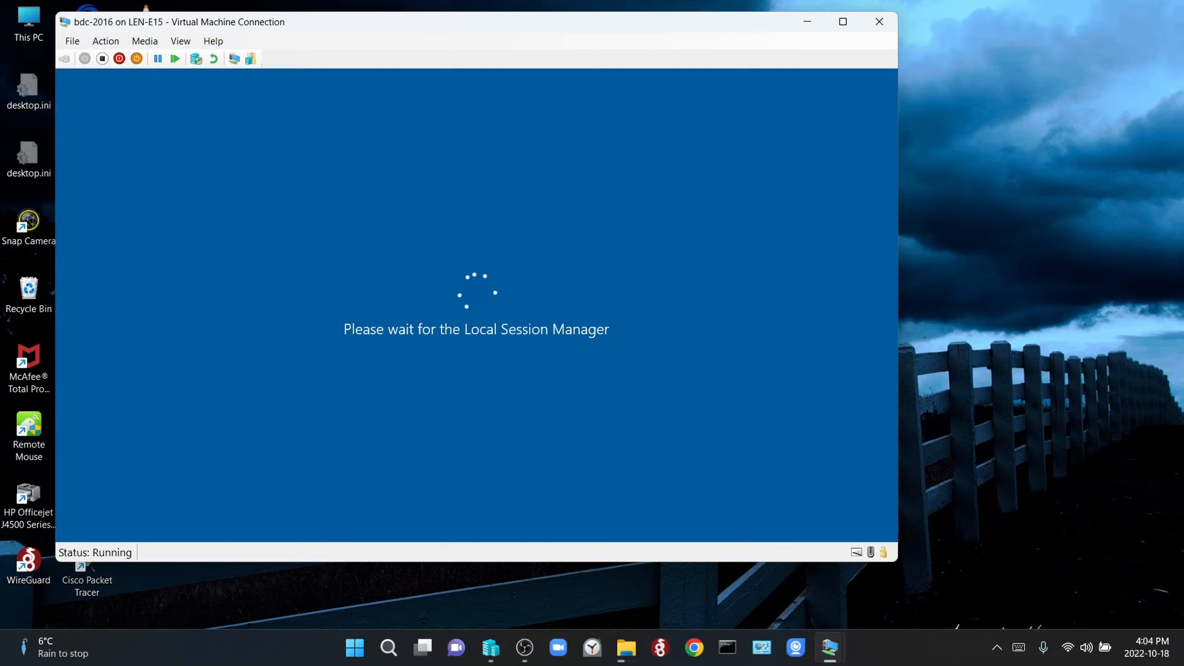
pyautogui.write('•••••••')
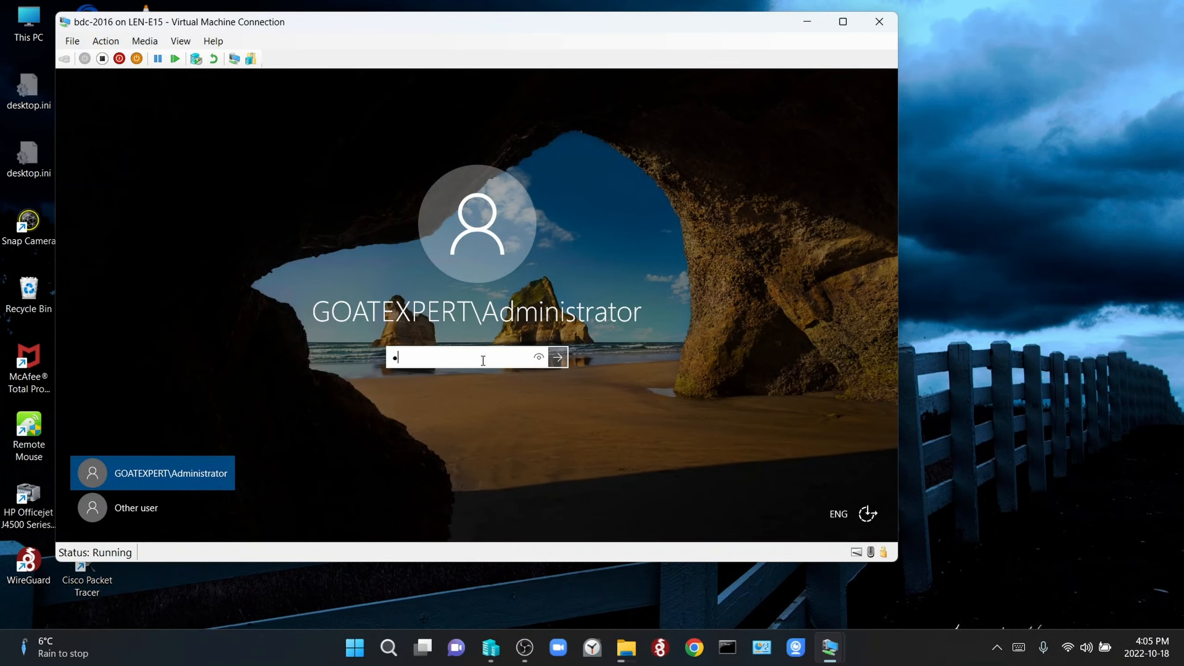
pyautogui.press('Return')
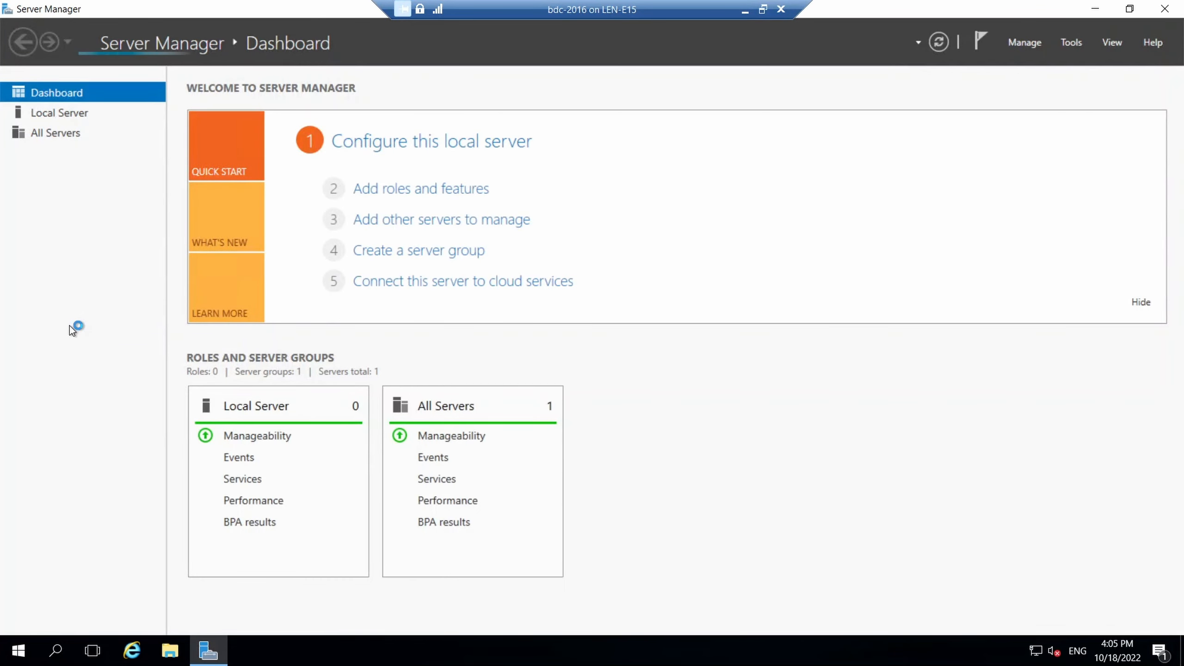
# Reload bdc-02's Local Server page via the Dashboard until the AD DS and DNS roles appear.
pyautogui.click(68, 116)
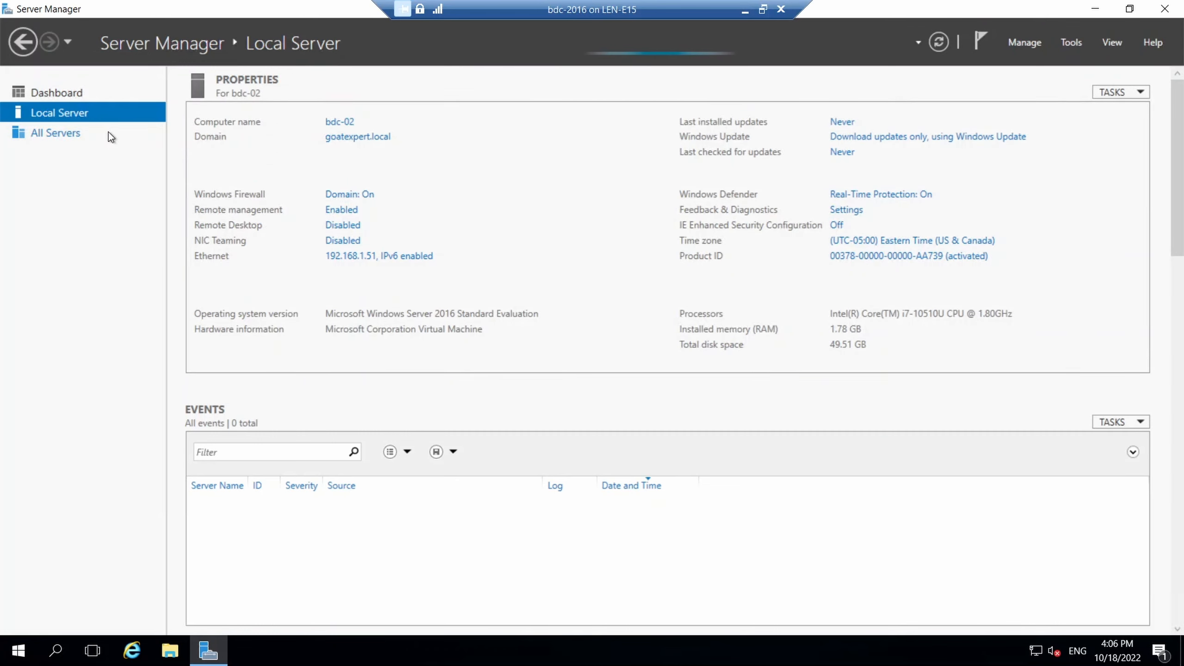
pyautogui.click(70, 113)
pyautogui.click(39, 92)
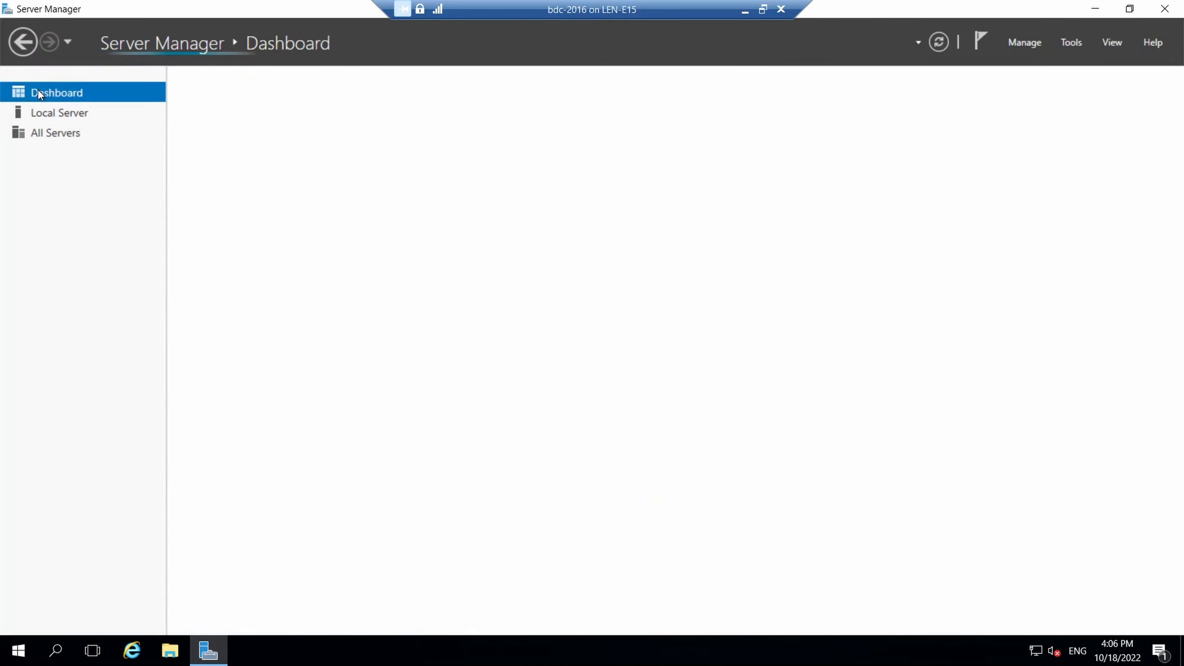
pyautogui.click(68, 117)
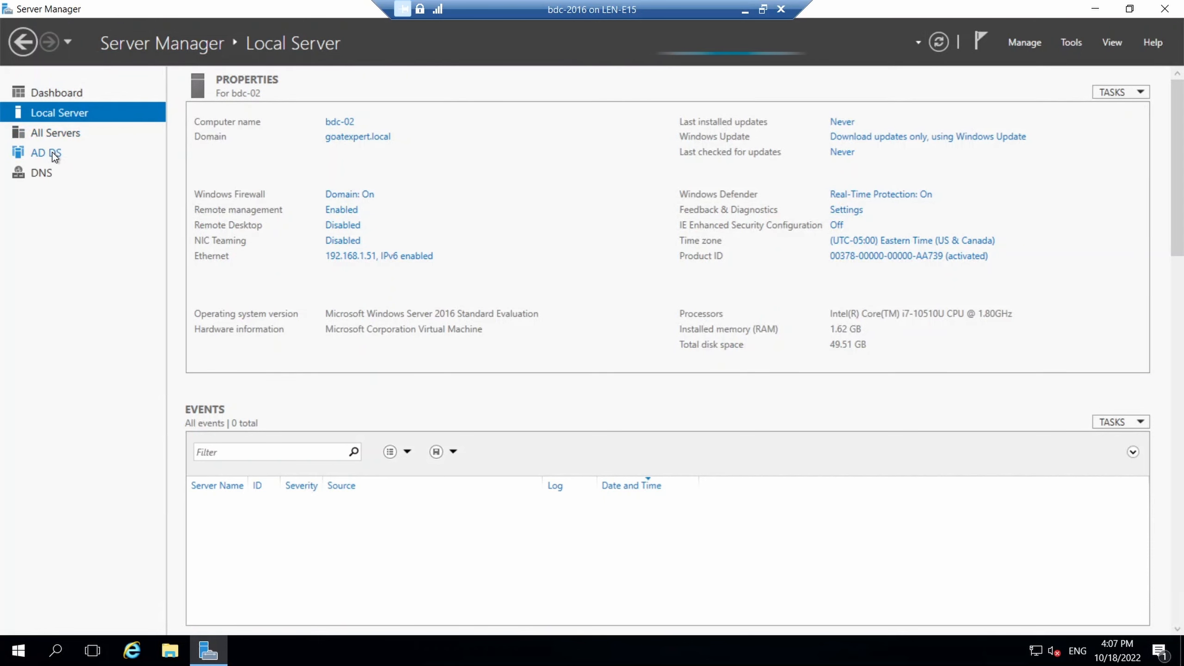
# Open DNS Manager for BDC-02 from the DNS role page, maximized.
pyautogui.click(42, 176)
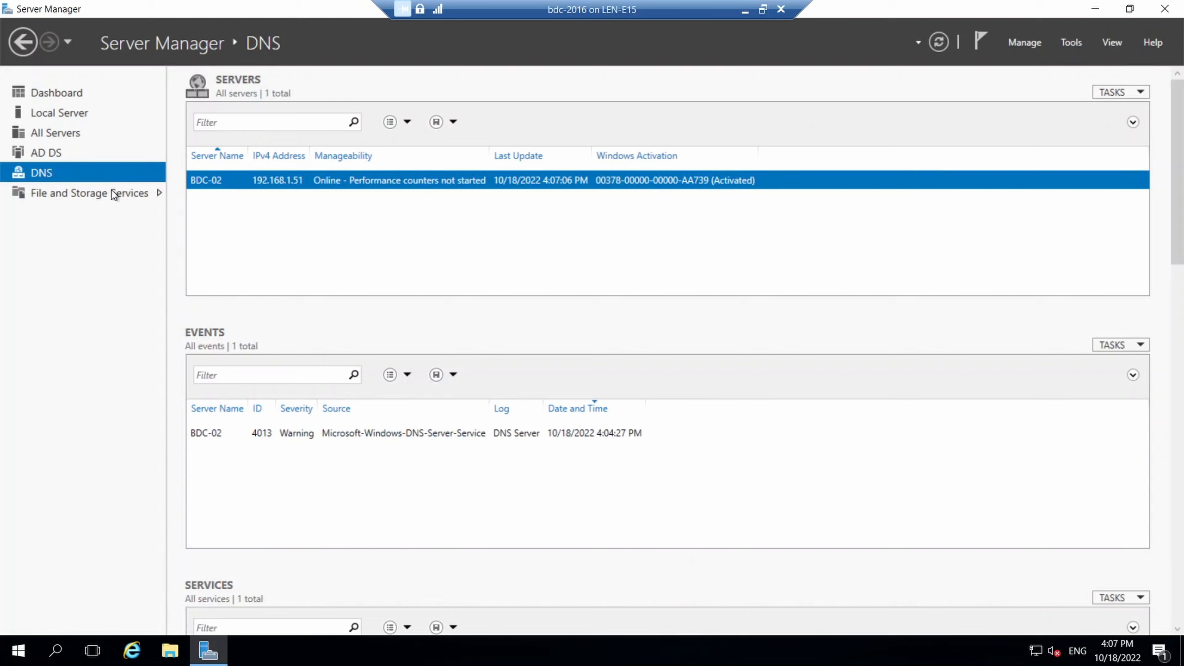
pyautogui.rightClick(234, 184)
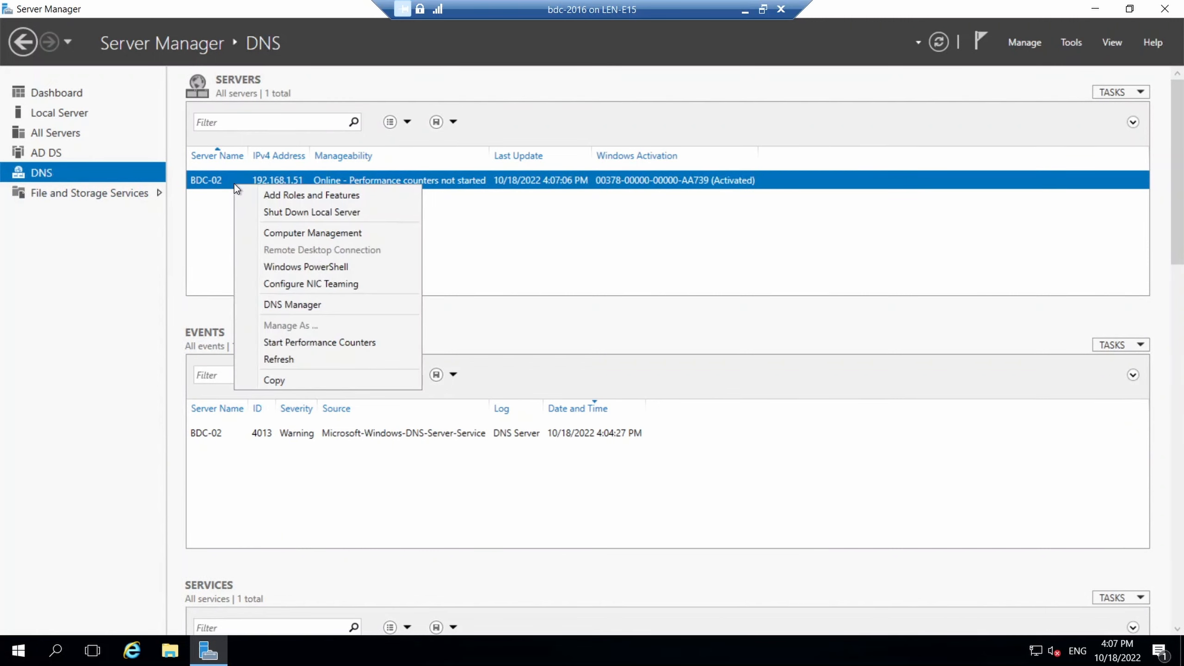
pyautogui.click(296, 306)
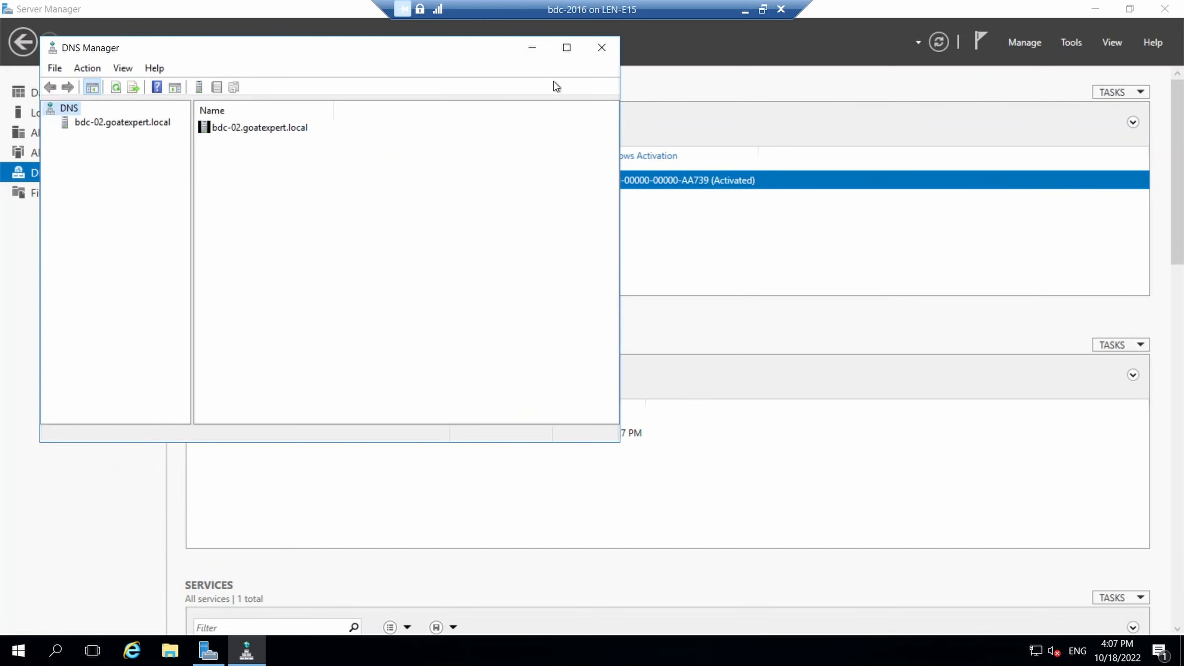
pyautogui.click(566, 47)
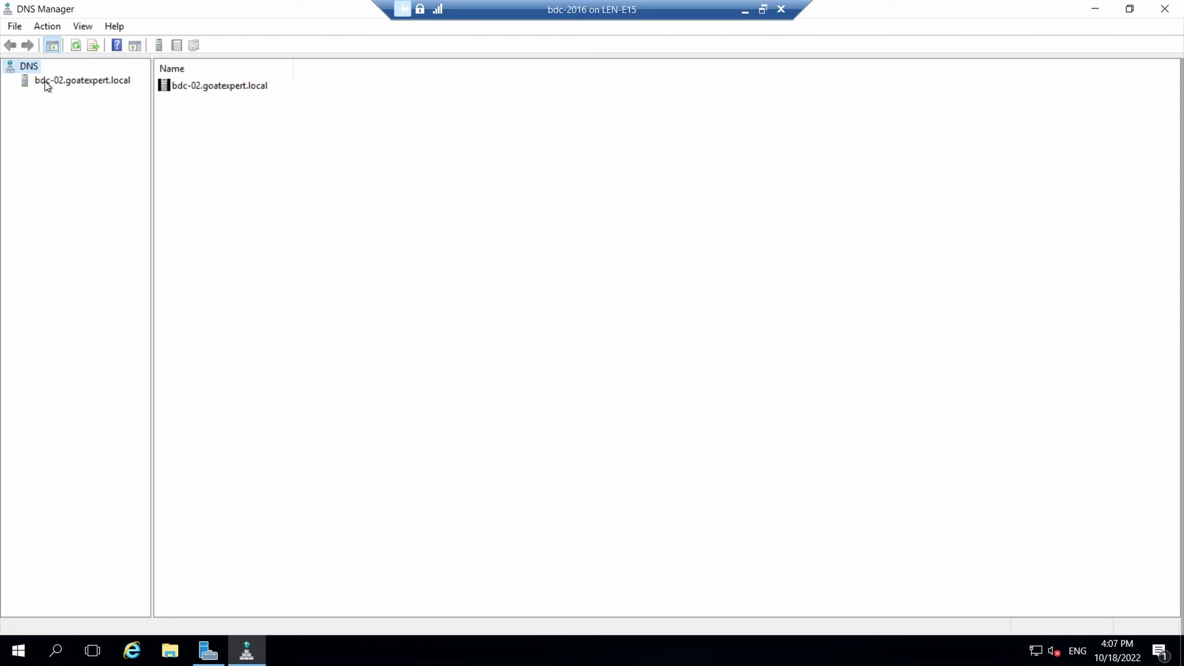
# Check the replicated reverse zone and the goatexpert.local and _msdcs.goatexpert.local forward zones on bdc-02.
pyautogui.click(46, 81)
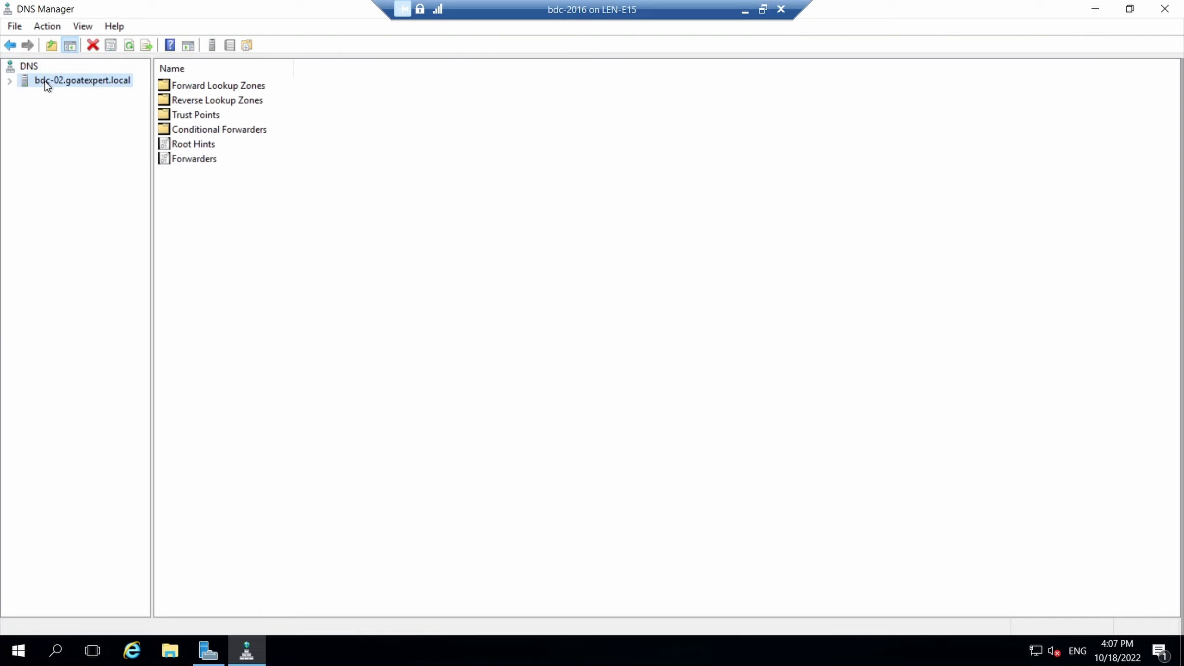
pyautogui.click(11, 82)
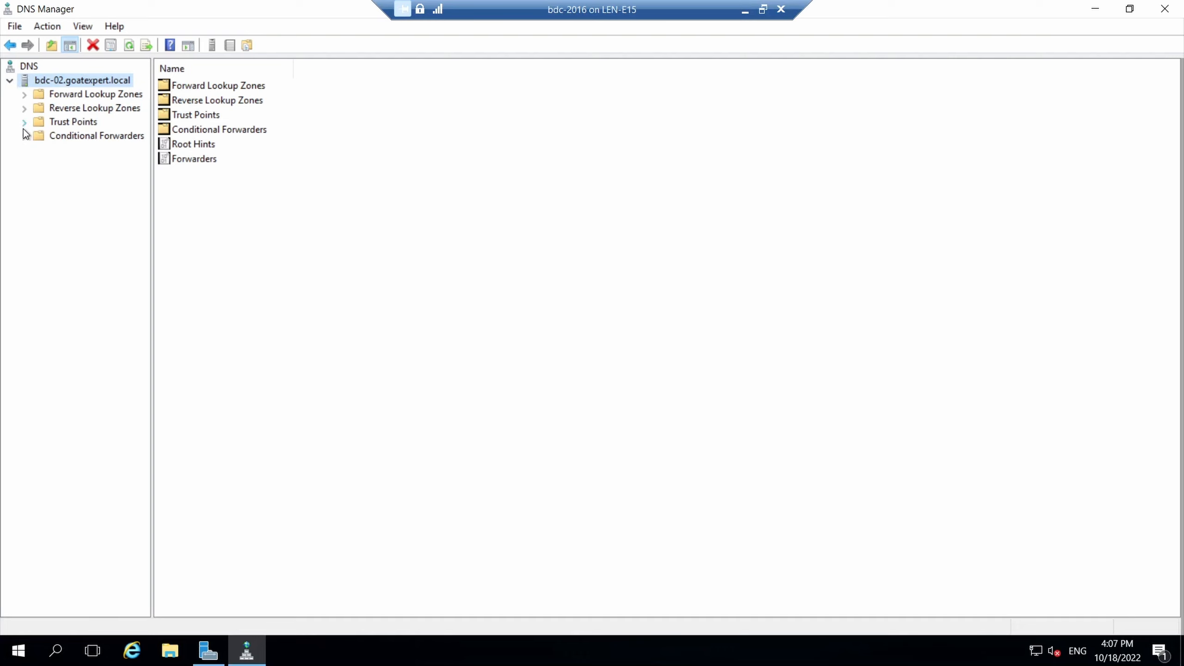
pyautogui.click(60, 110)
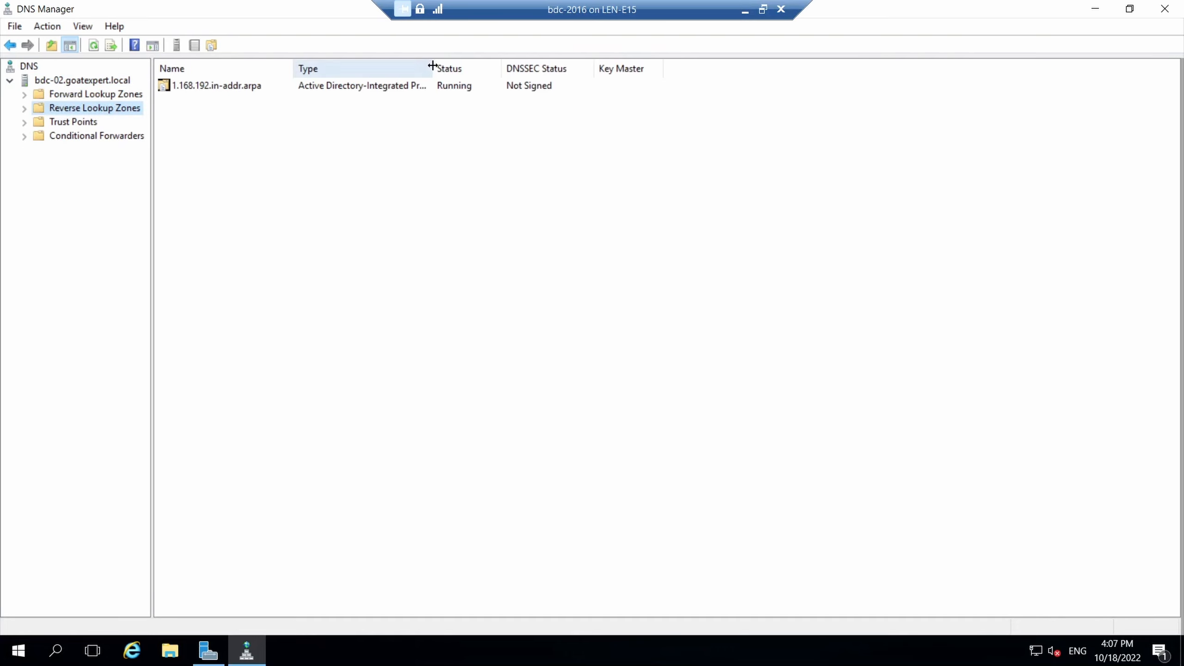
pyautogui.moveTo(433, 68); pyautogui.dragTo(473, 68)
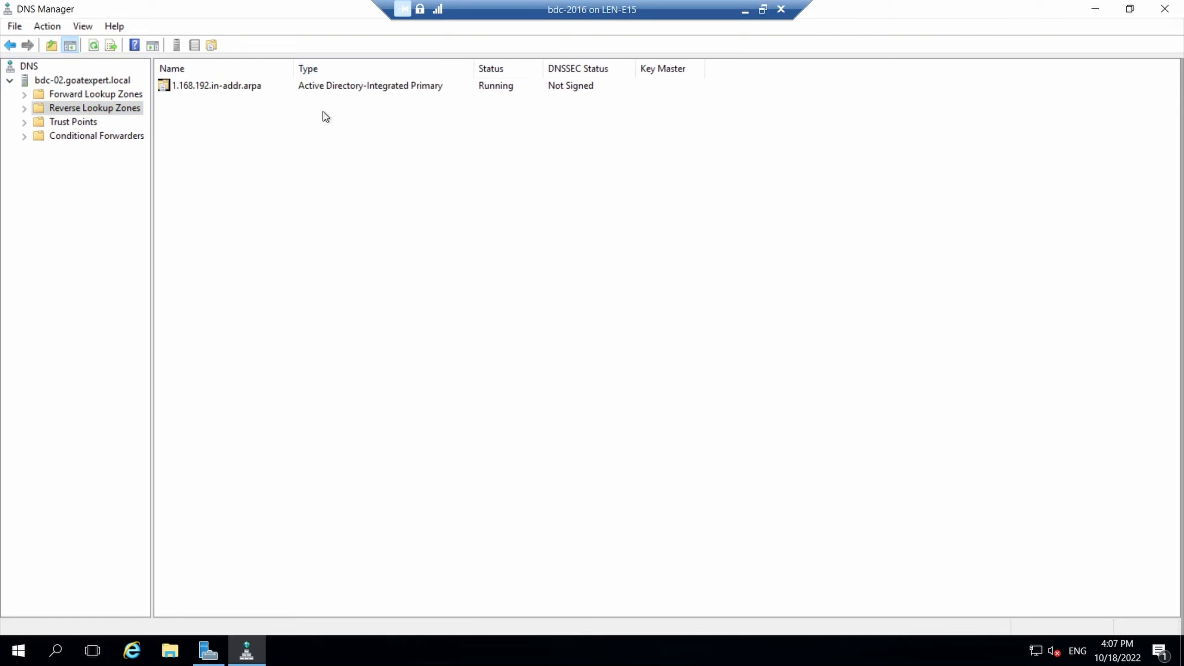
pyautogui.click(104, 93)
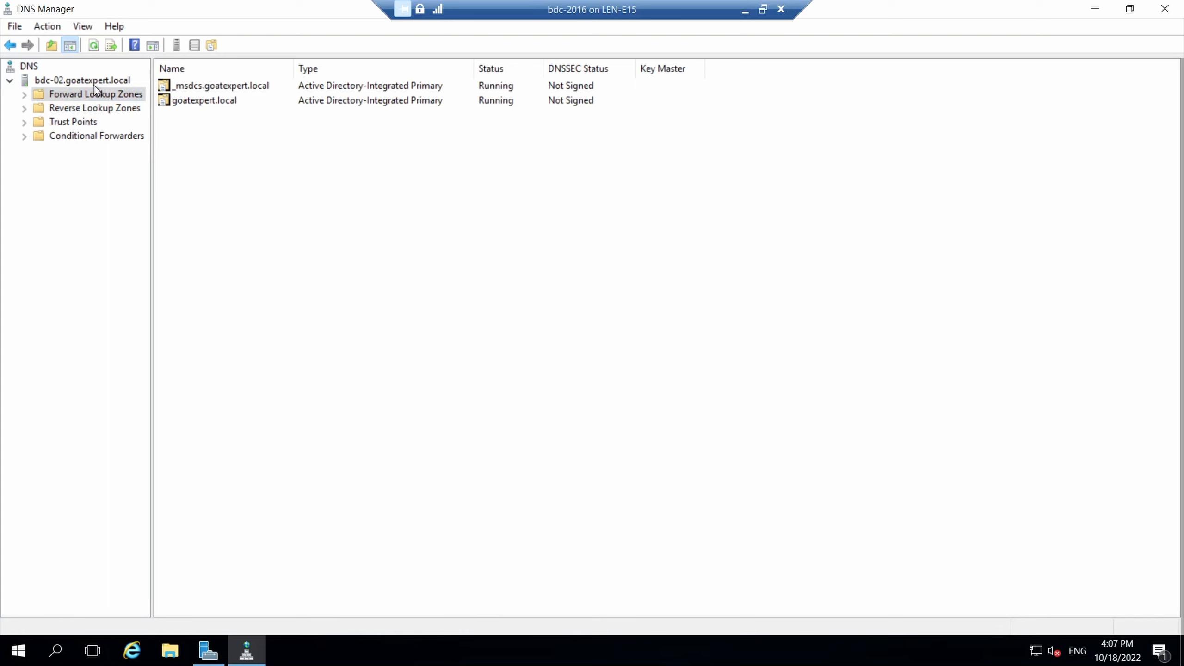
# Enable server-wide stale record scavenging with no-refresh and refresh intervals of 1 day each.
pyautogui.rightClick(94, 85)
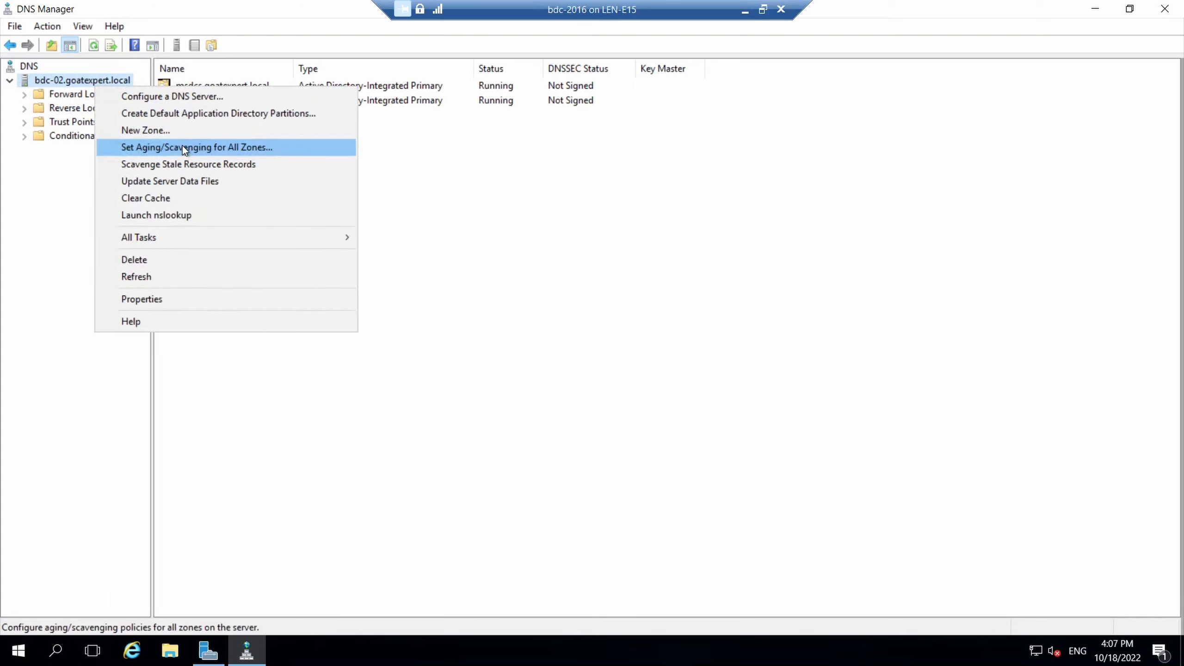
pyautogui.click(198, 147)
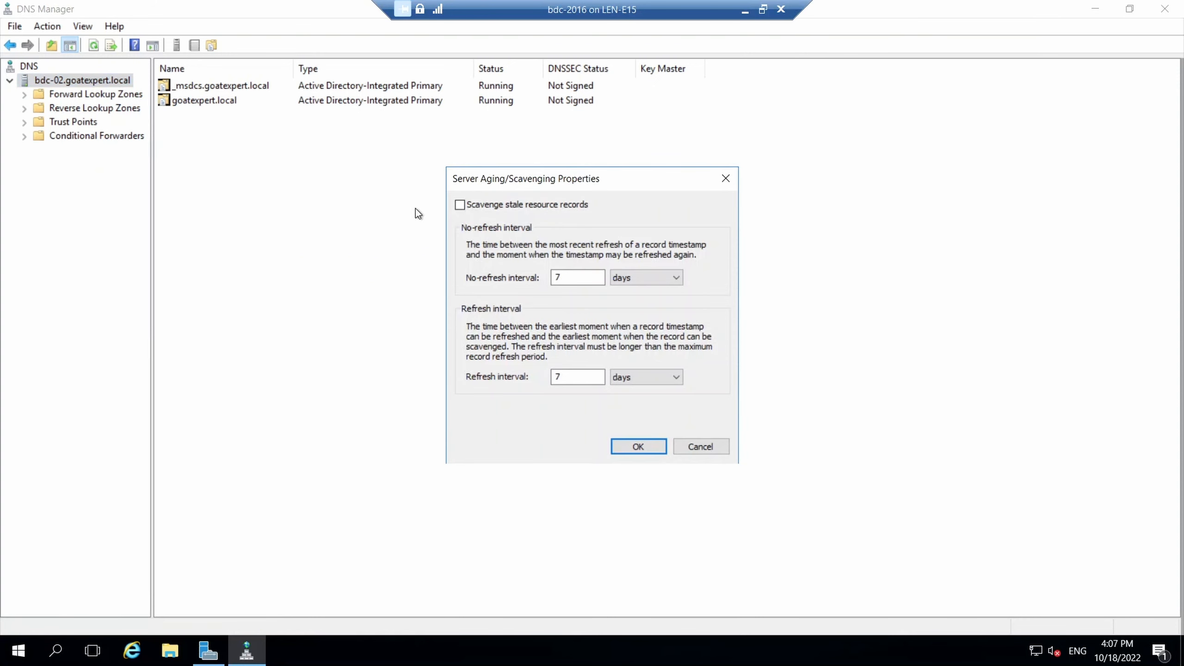
pyautogui.click(460, 205)
pyautogui.press('Tab')
pyautogui.press('BackSpace')
pyautogui.moveTo(595, 376); pyautogui.dragTo(548, 381)
pyautogui.press('BackSpace')
pyautogui.click(557, 276)
pyautogui.write('1')
pyautogui.click(578, 377)
pyautogui.write('1')
pyautogui.click(627, 446)
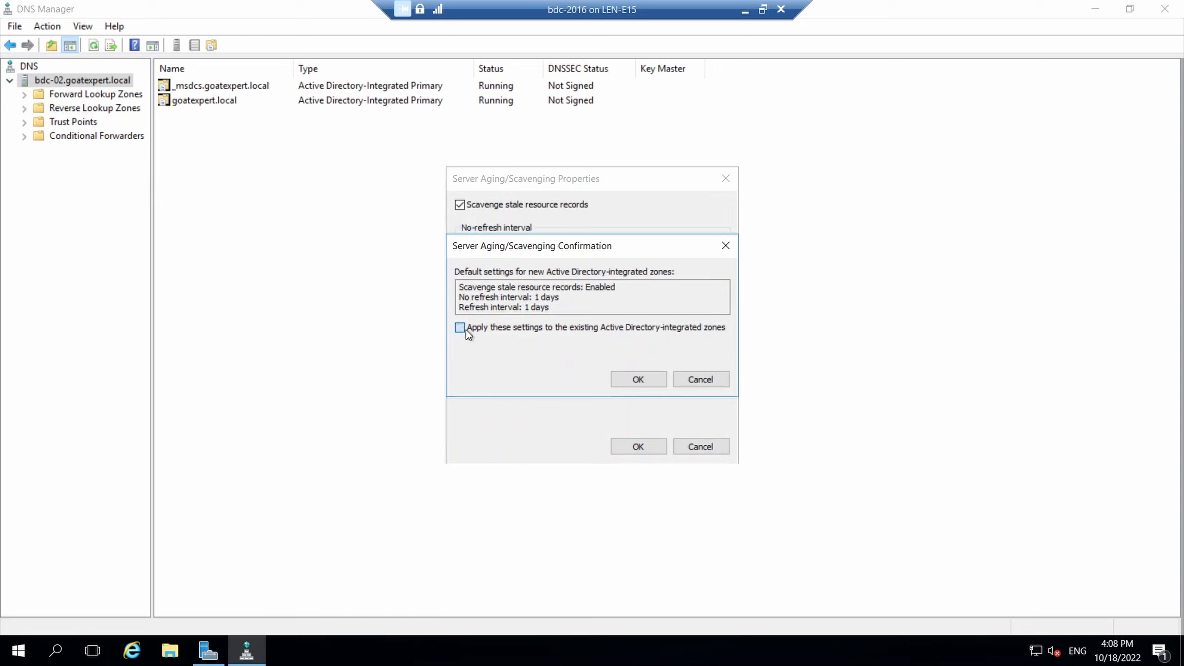
pyautogui.click(632, 386)
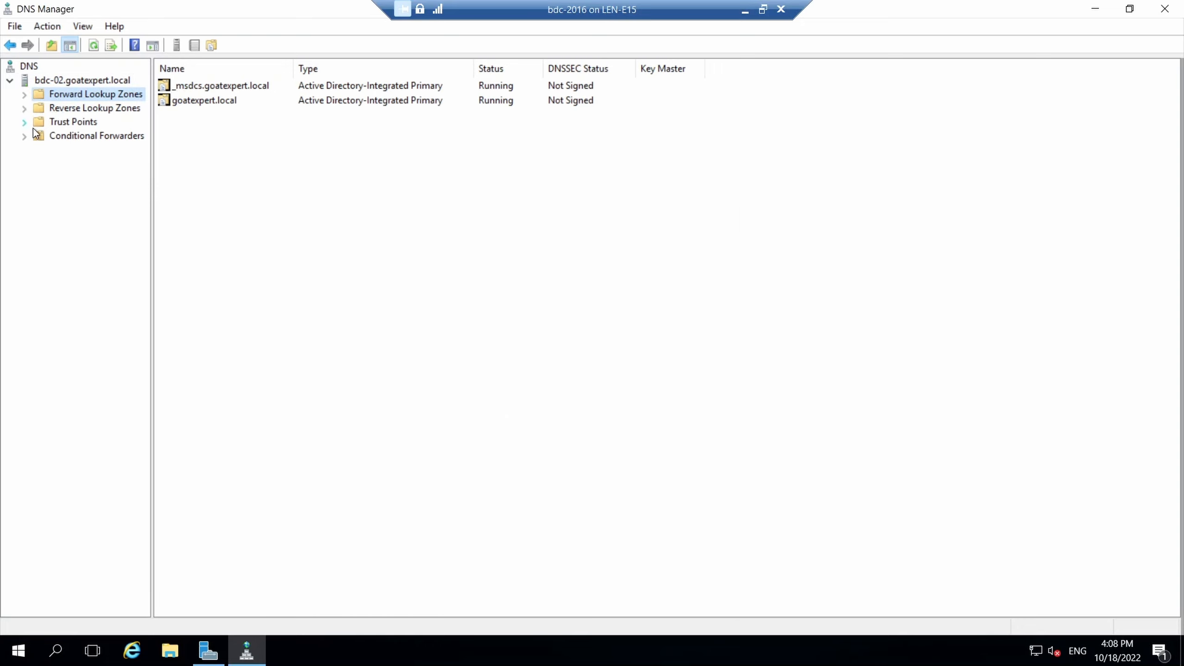
# Review bdc-02's DNS forwarders 1.1.1.1, 1.0.0.1 and 8.8.8.8 in server Properties.
pyautogui.moveTo(153, 183); pyautogui.dragTo(291, 164)
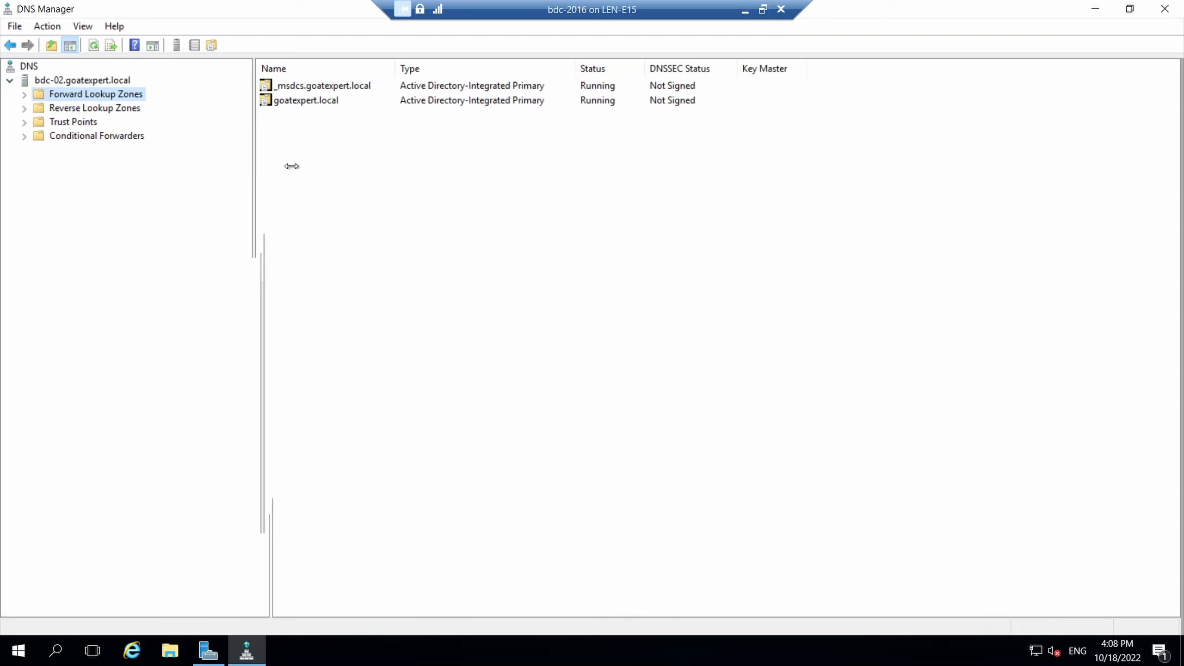
pyautogui.click(59, 80)
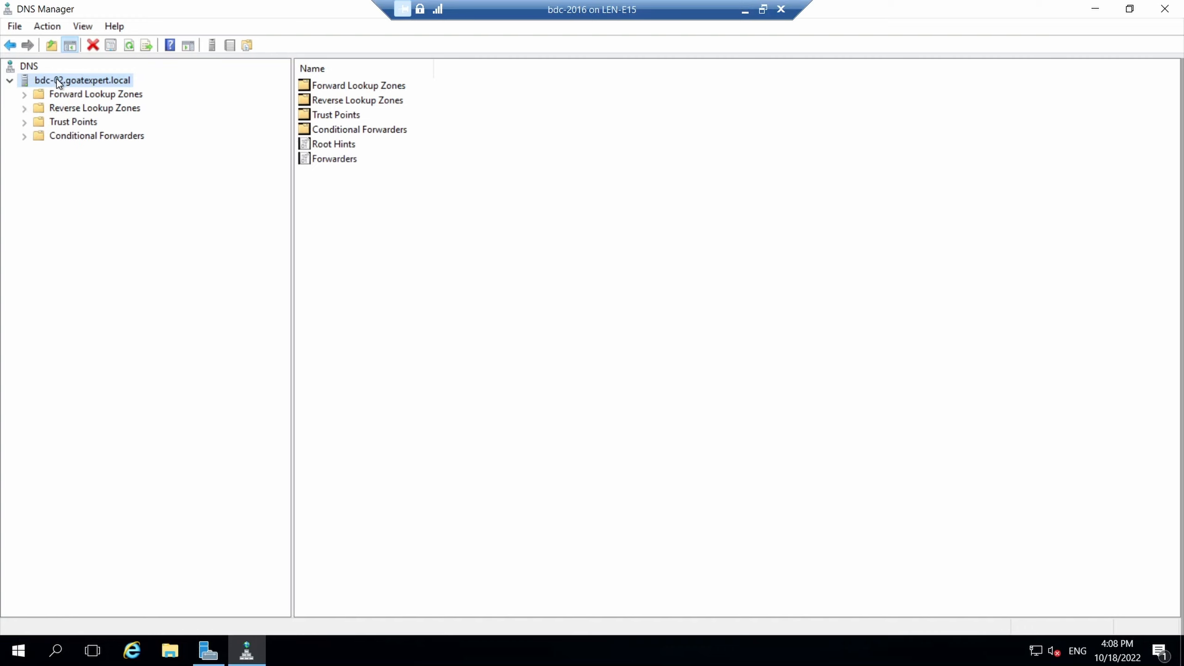
pyautogui.rightClick(57, 80)
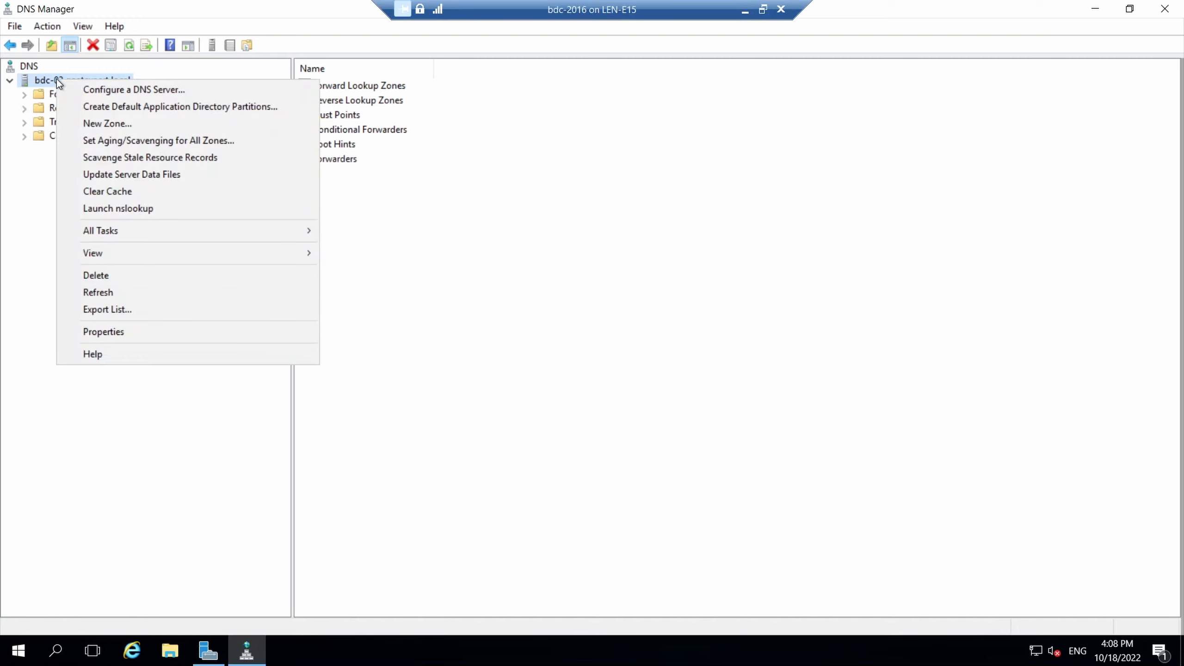
pyautogui.click(114, 329)
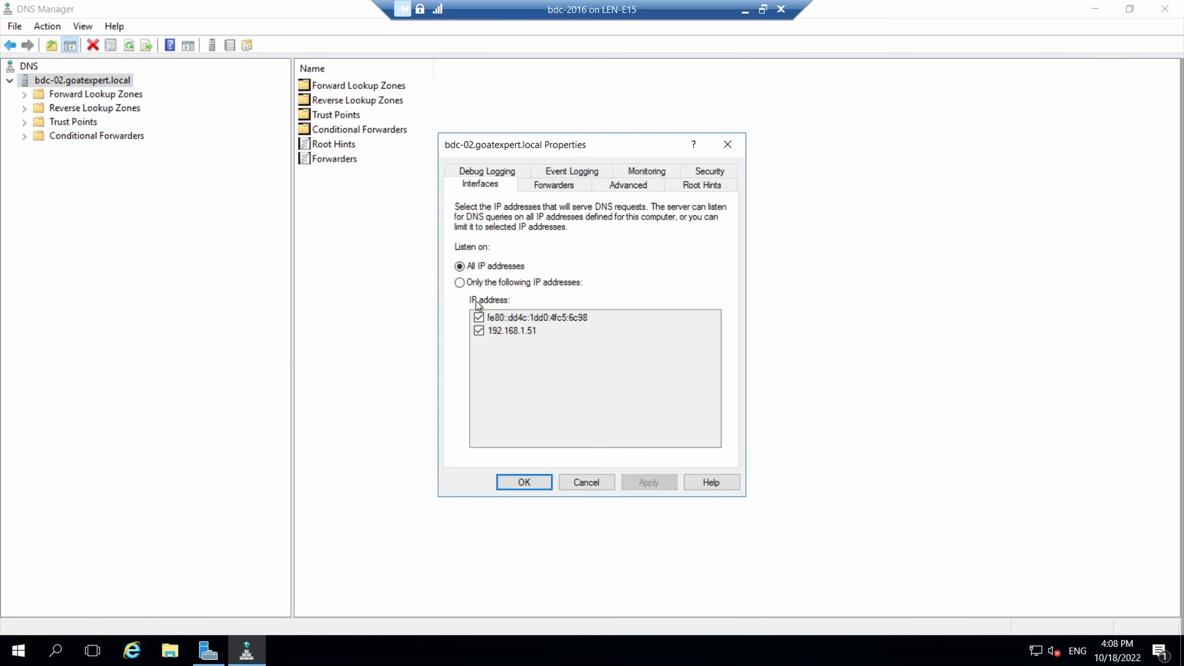
pyautogui.click(551, 187)
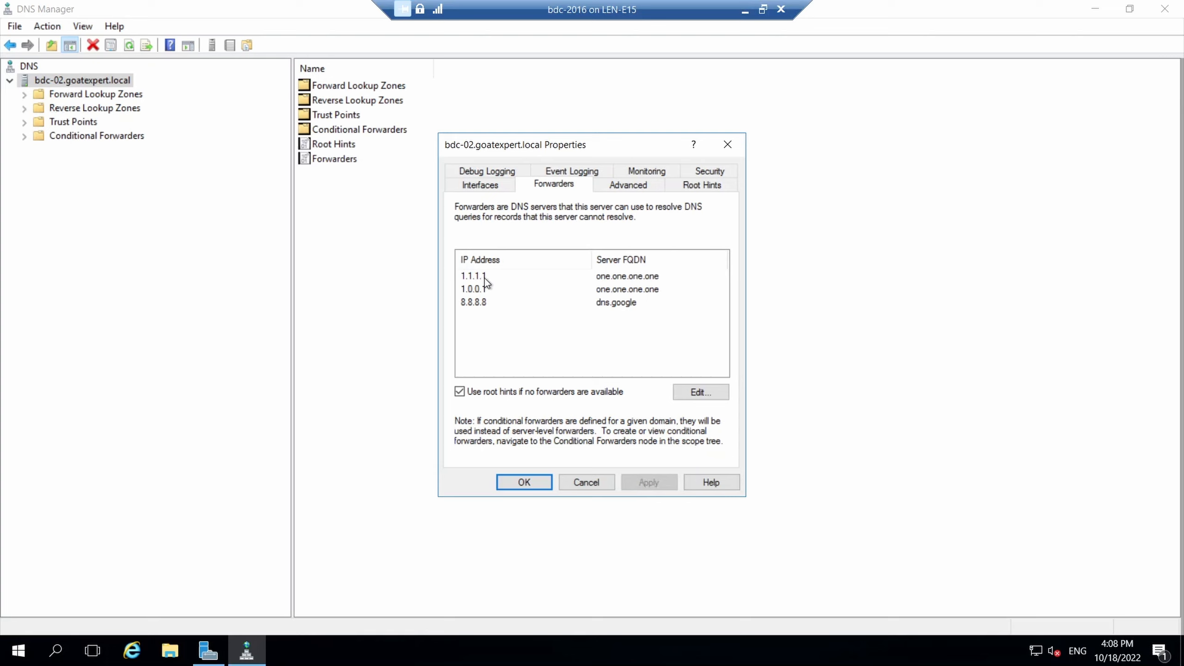
pyautogui.click(541, 483)
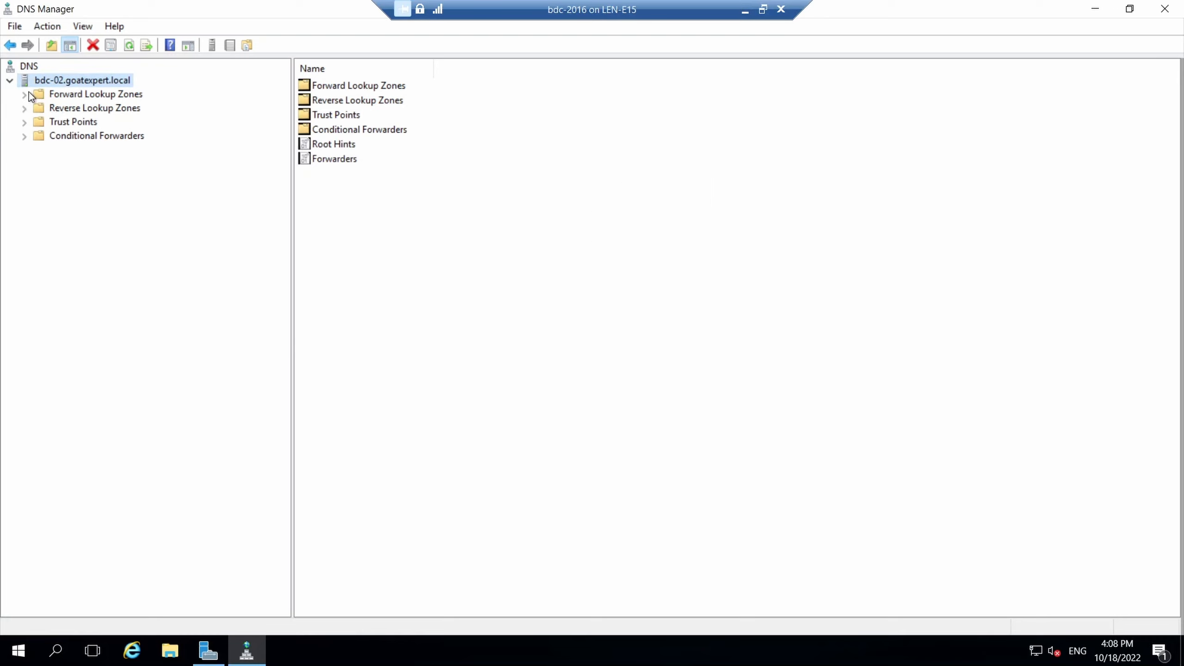
# Confirm the 1.168.192.in-addr.arpa, goatexpert.local and _msdcs zones are running, then close DNS Manager.
pyautogui.click(9, 80)
pyautogui.click(9, 80)
pyautogui.click(103, 112)
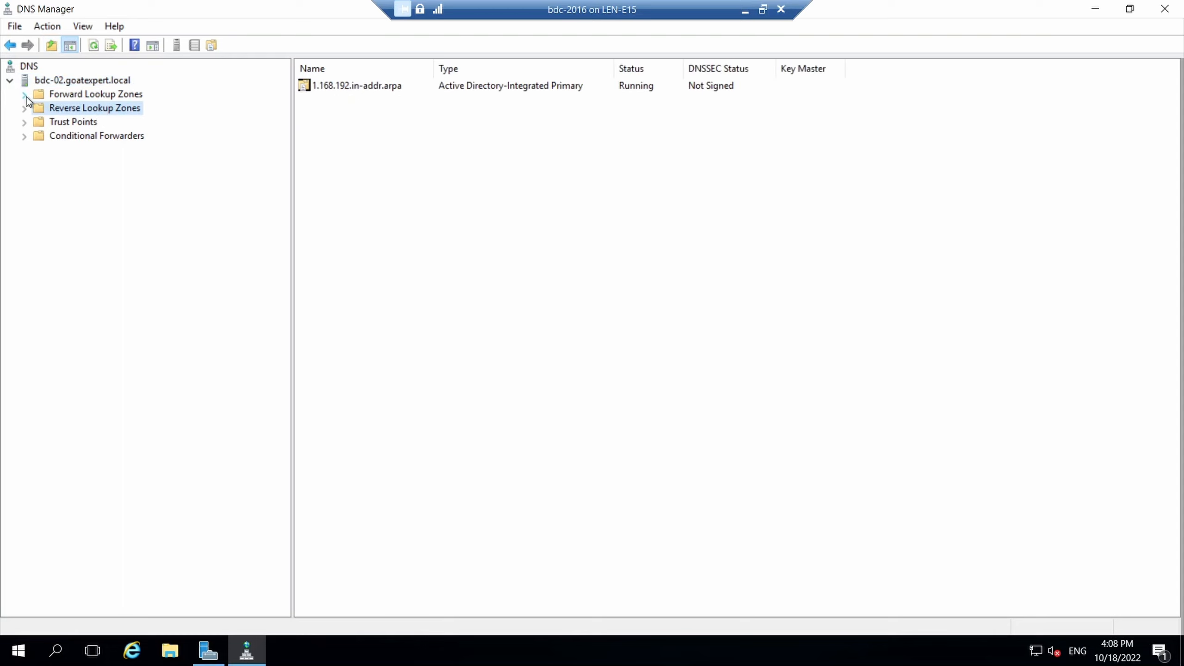
pyautogui.click(61, 93)
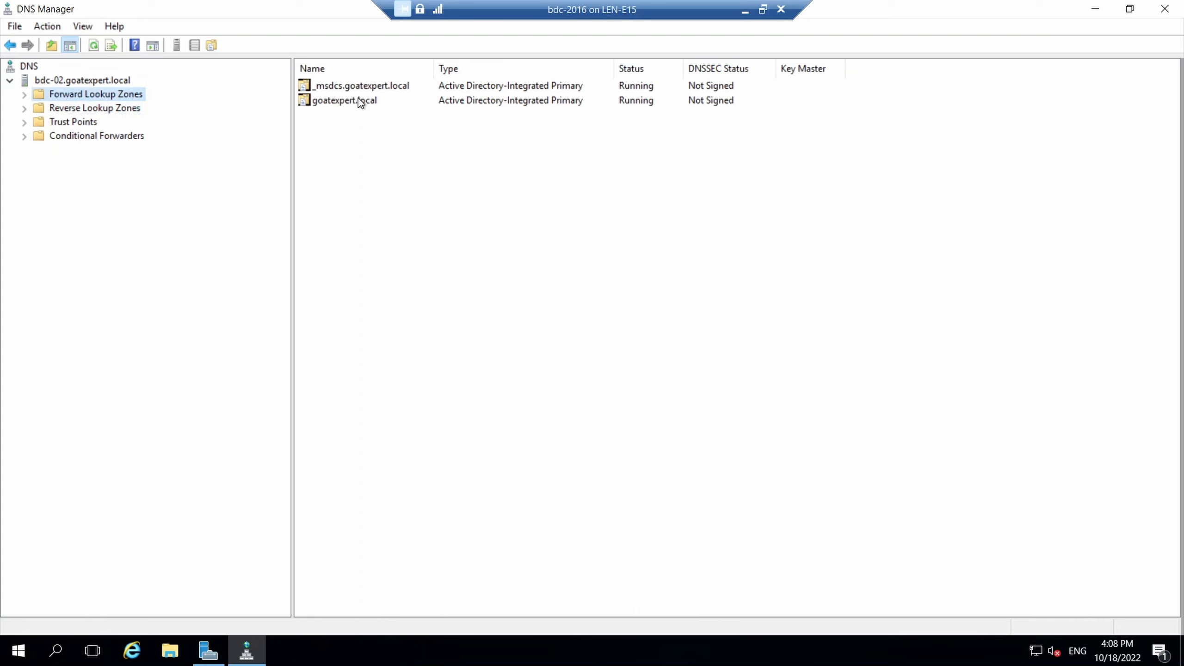
pyautogui.click(358, 100)
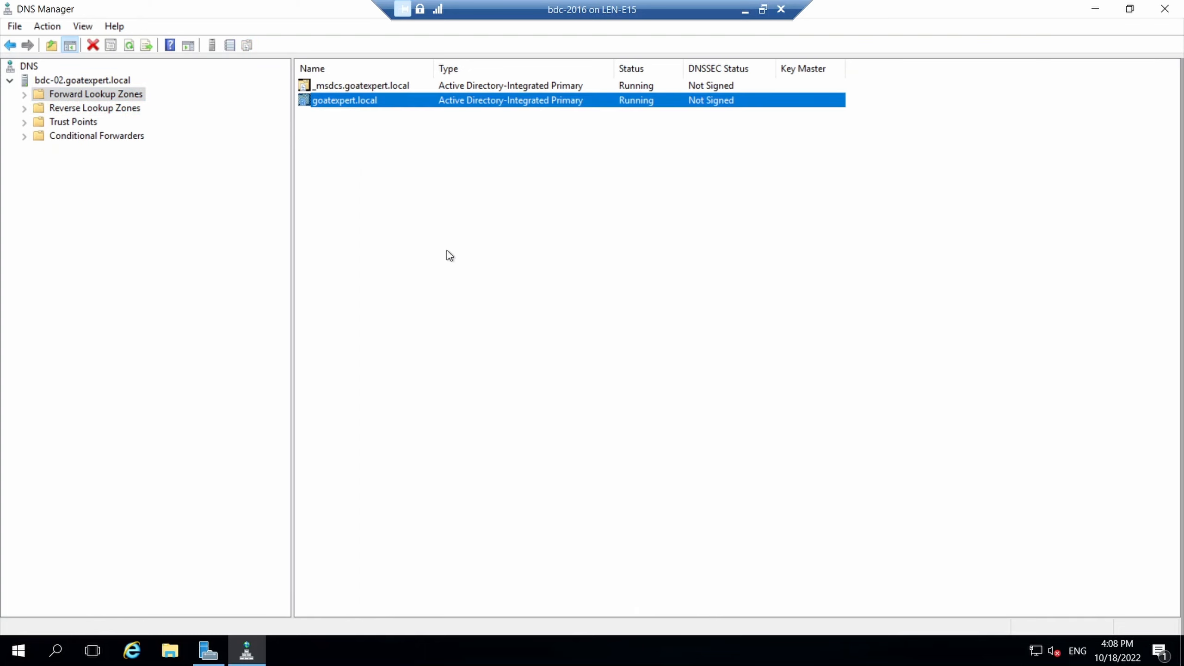
pyautogui.click(99, 81)
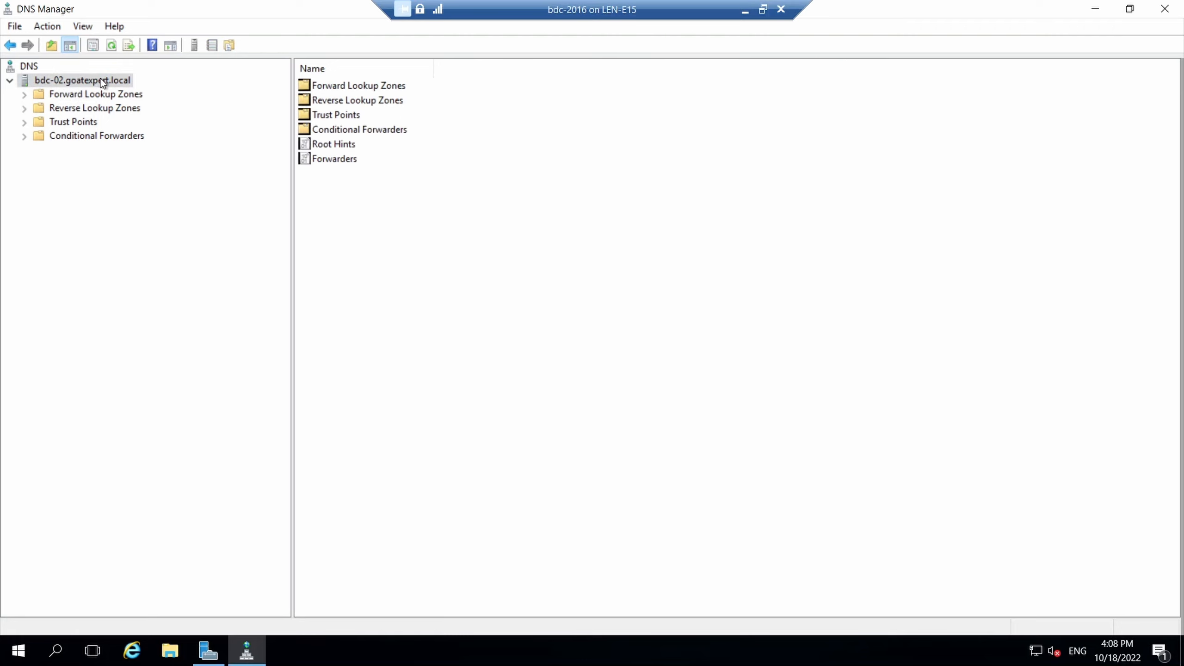
pyautogui.click(325, 159)
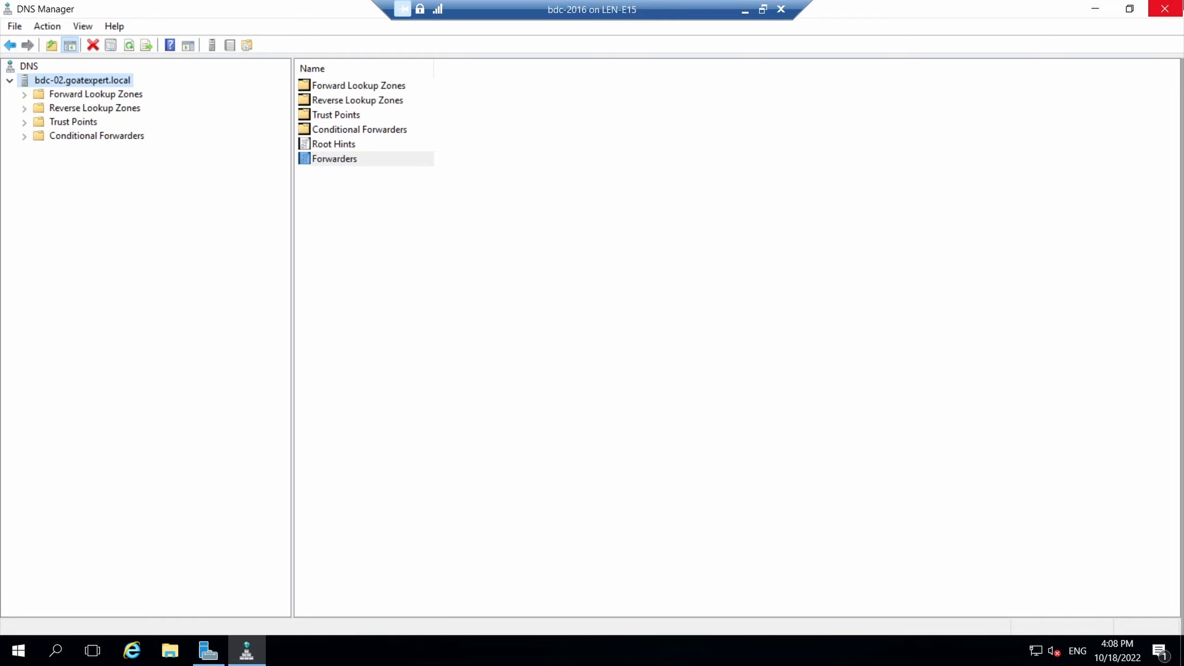
pyautogui.click(1164, 9)
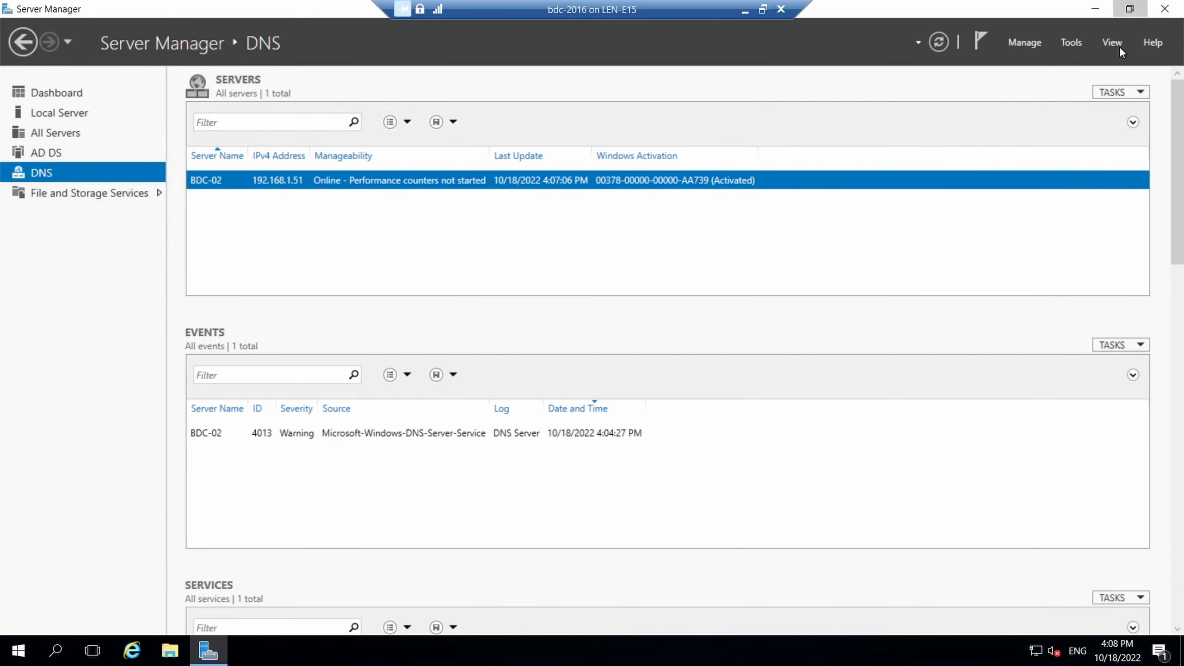
# Restore Server Manager, switch to pdc-01, and launch Active Directory Users and Computers.
pyautogui.click(1129, 8)
pyautogui.moveTo(742, 115); pyautogui.dragTo(777, 91)
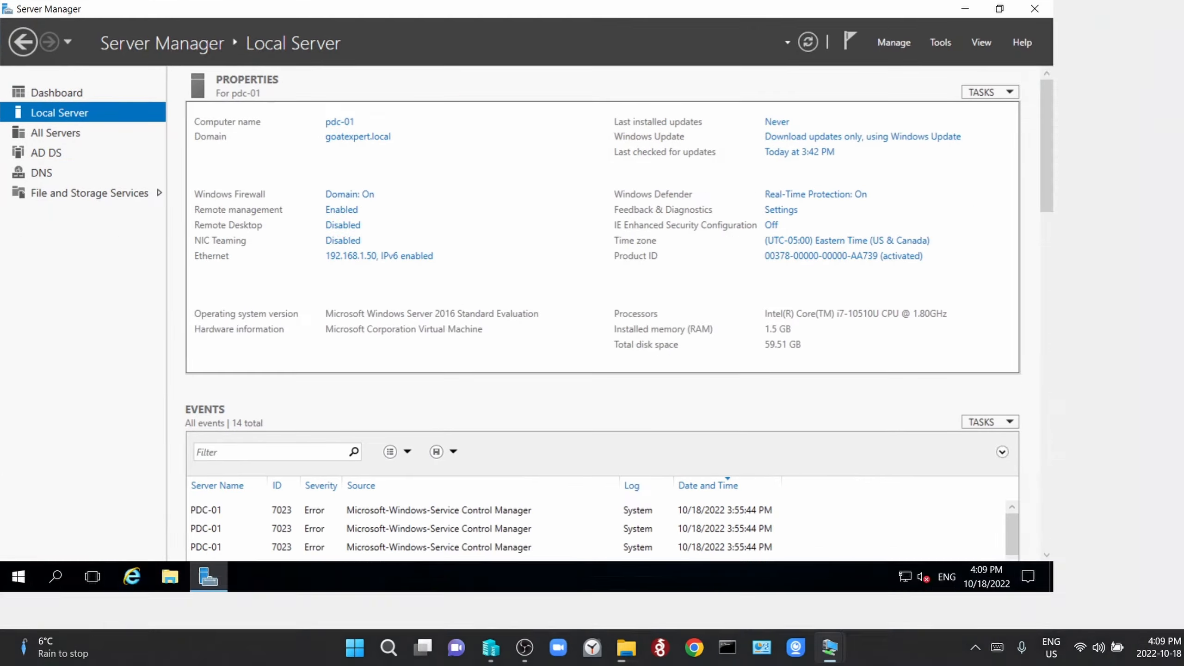
pyautogui.press('ctrl+alt+Pause')
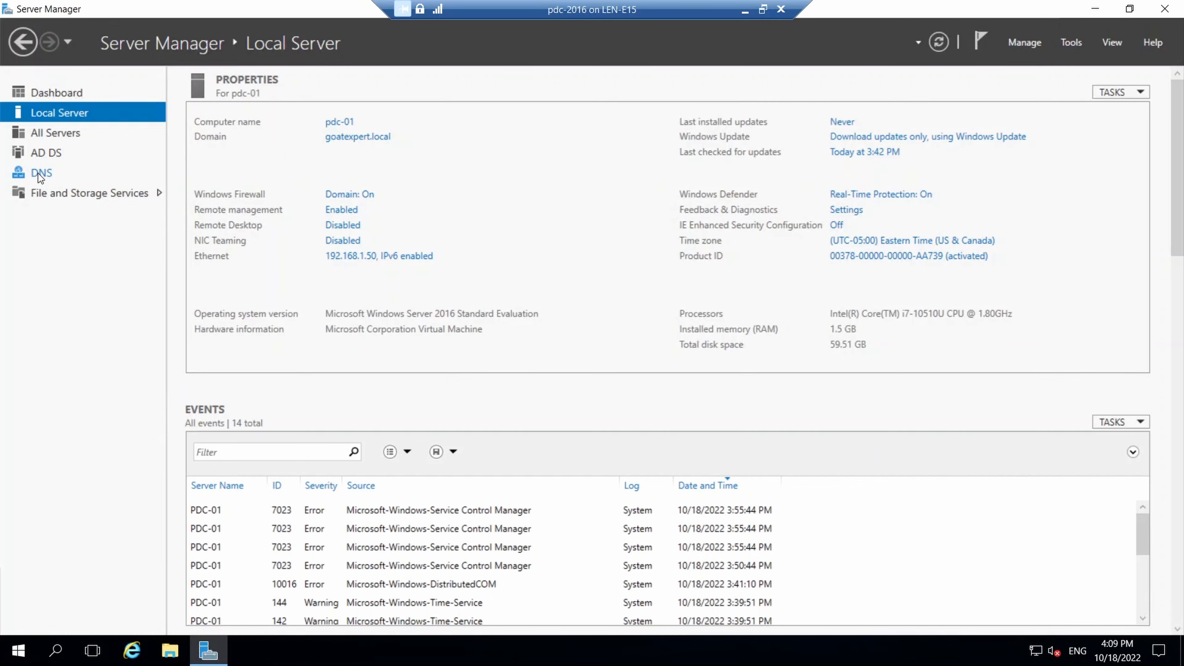
pyautogui.click(1072, 42)
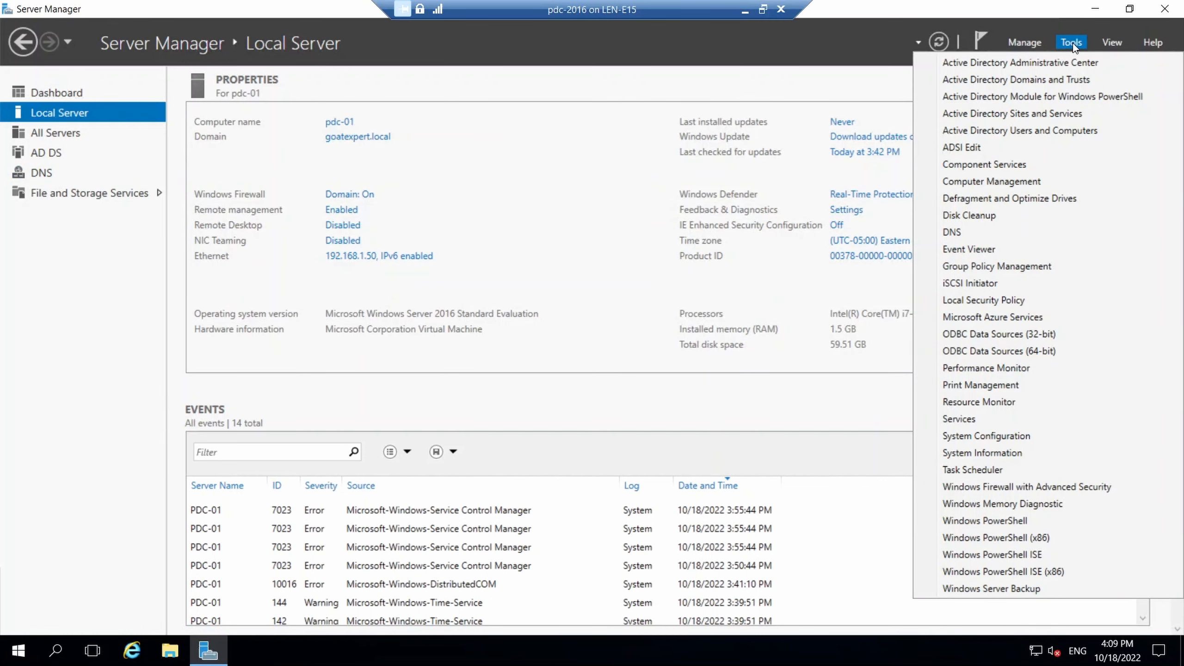
pyautogui.click(1016, 130)
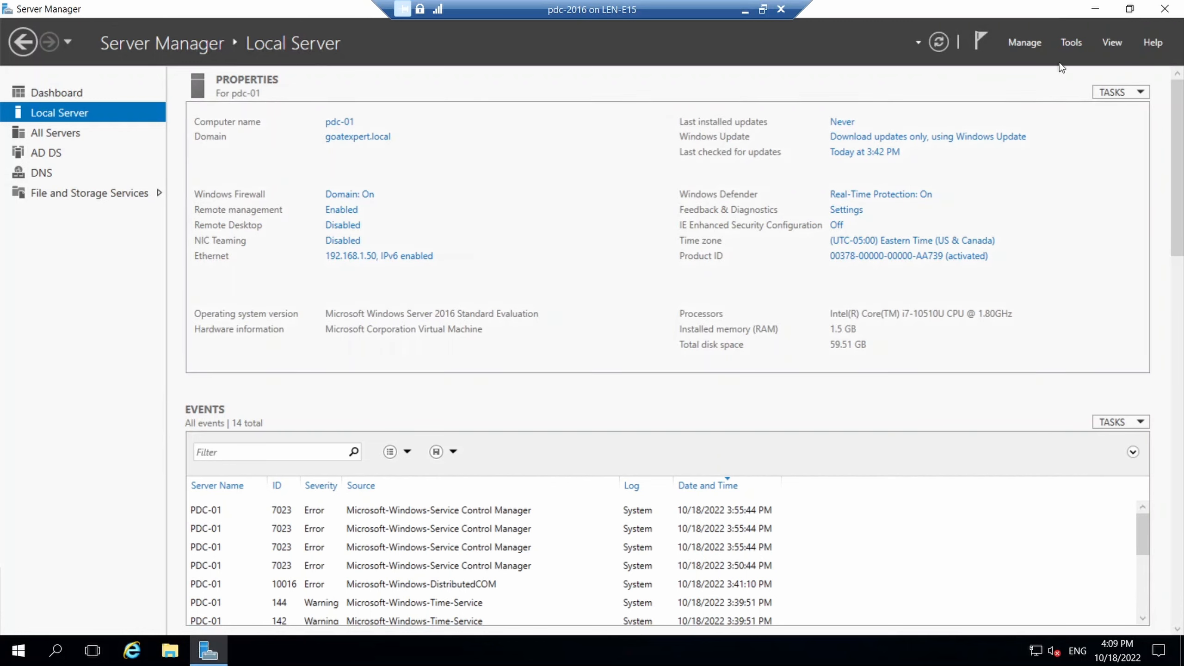
# Show goatexpert.local's Domain Controllers, BDC-02 and PDC-01, with their Default-First-Site-Name site visible.
pyautogui.click(600, 81)
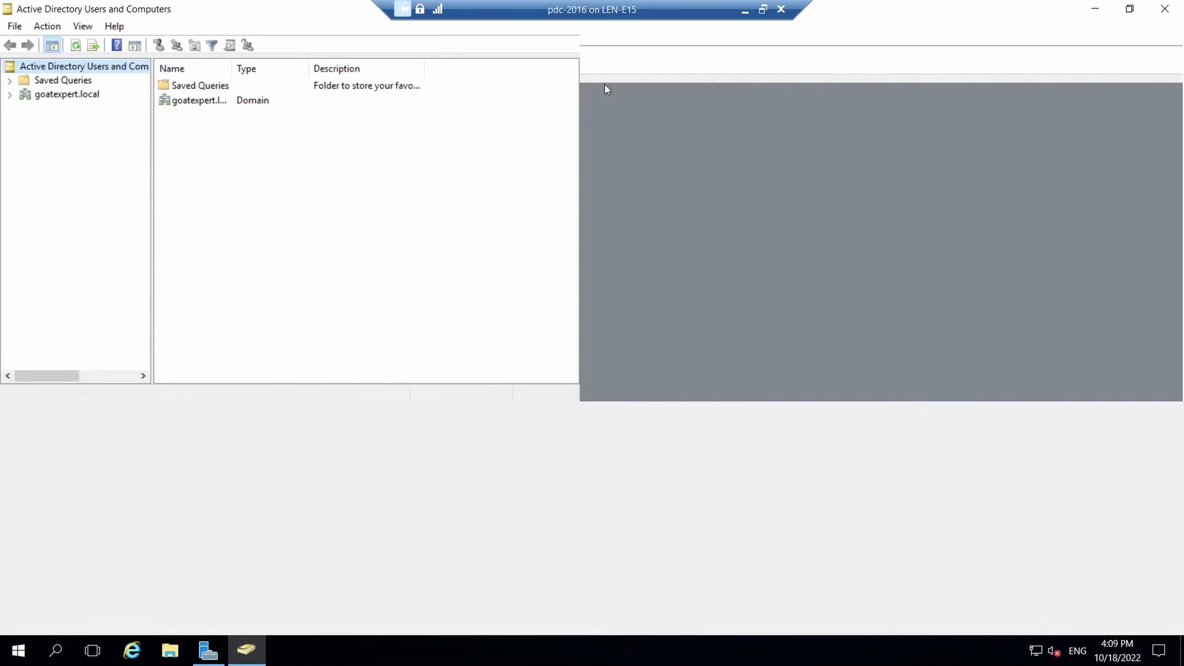
pyautogui.click(55, 97)
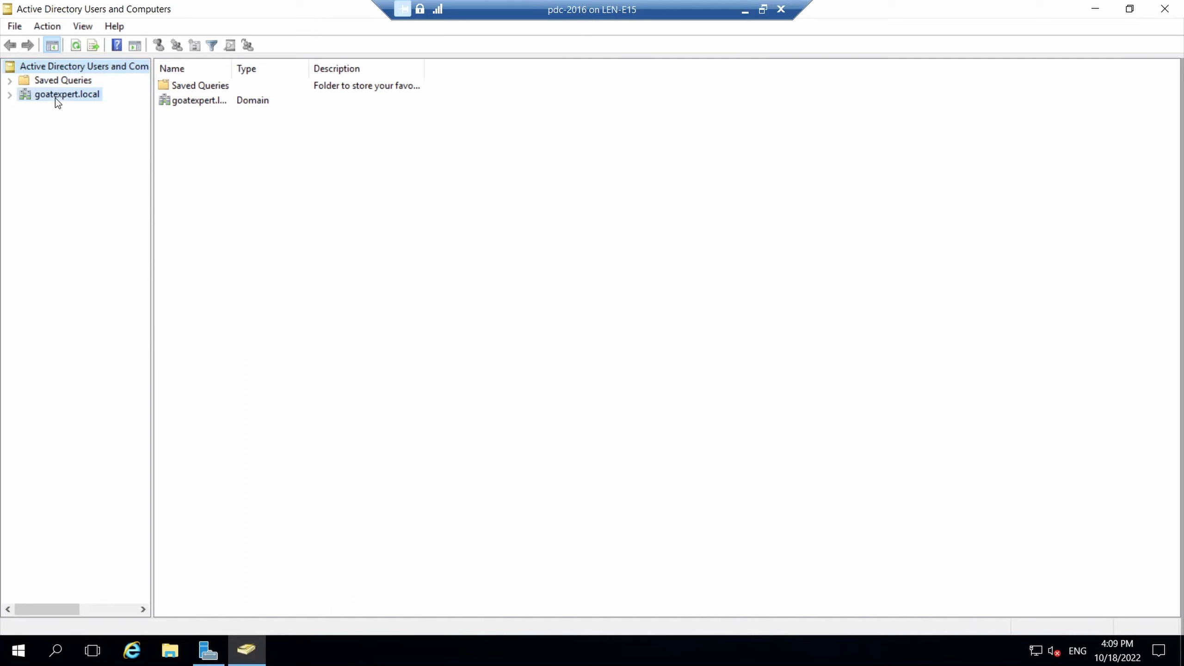
pyautogui.click(9, 95)
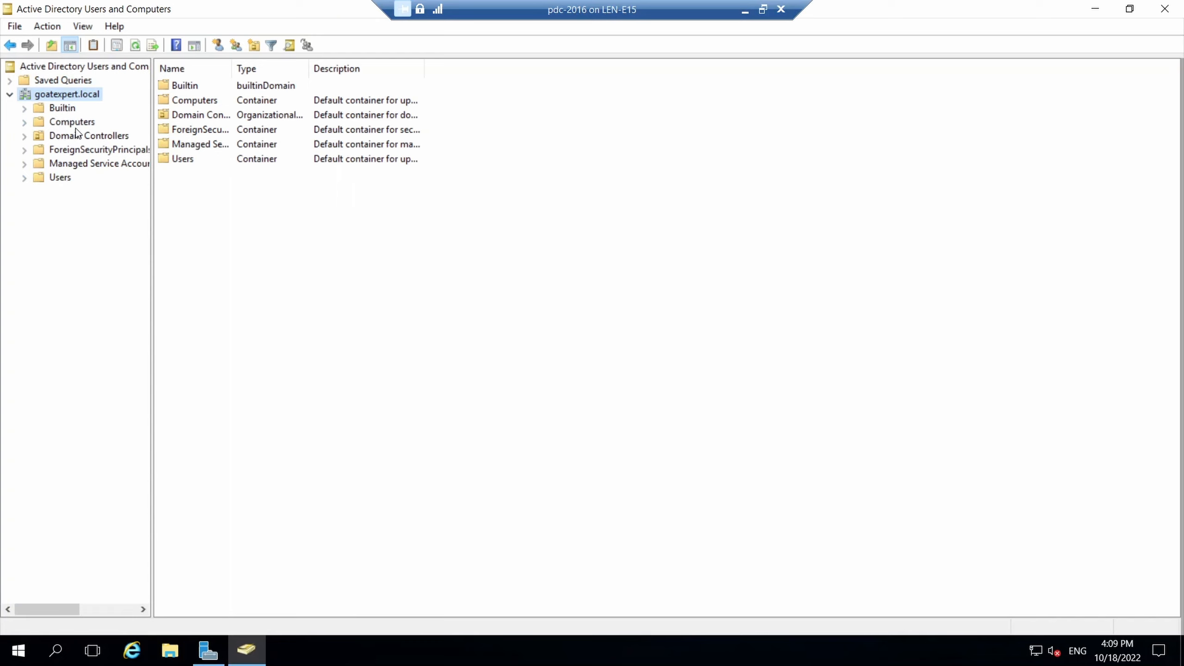
pyautogui.click(91, 136)
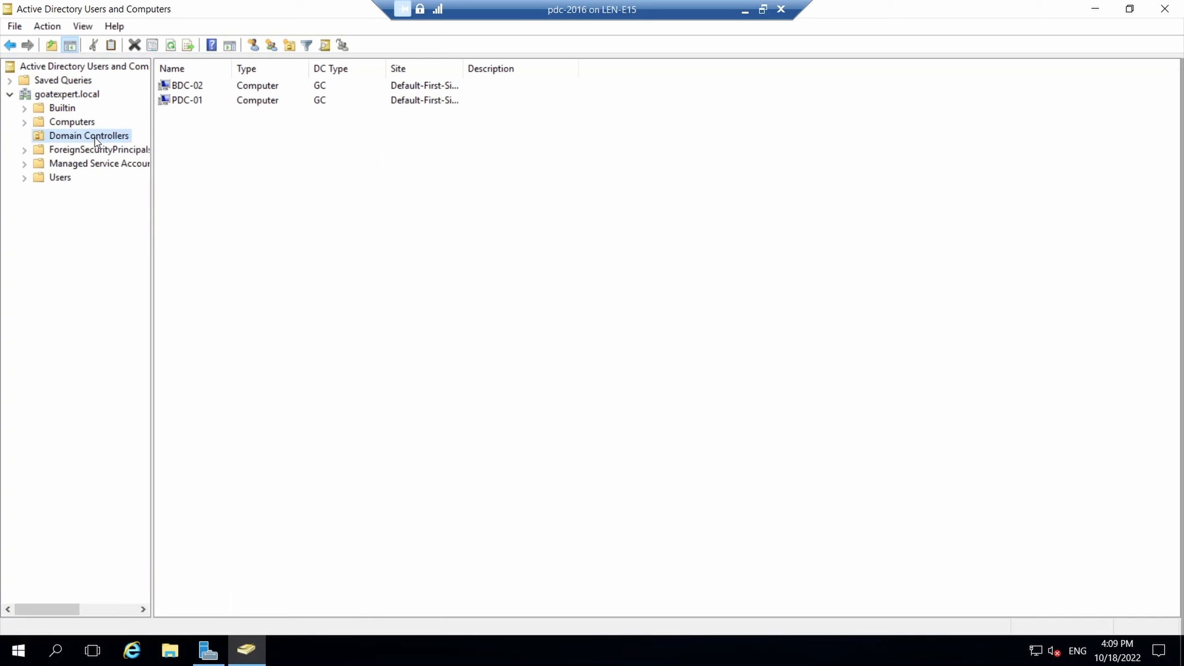
pyautogui.click(203, 101)
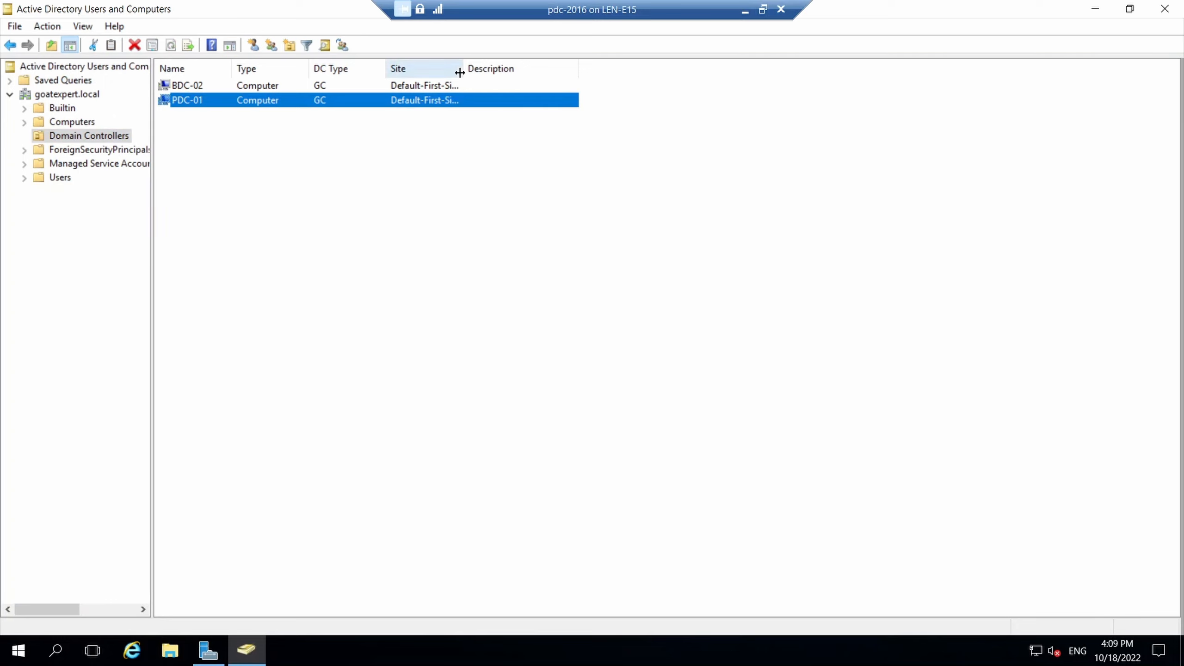
pyautogui.moveTo(463, 69); pyautogui.dragTo(566, 70)
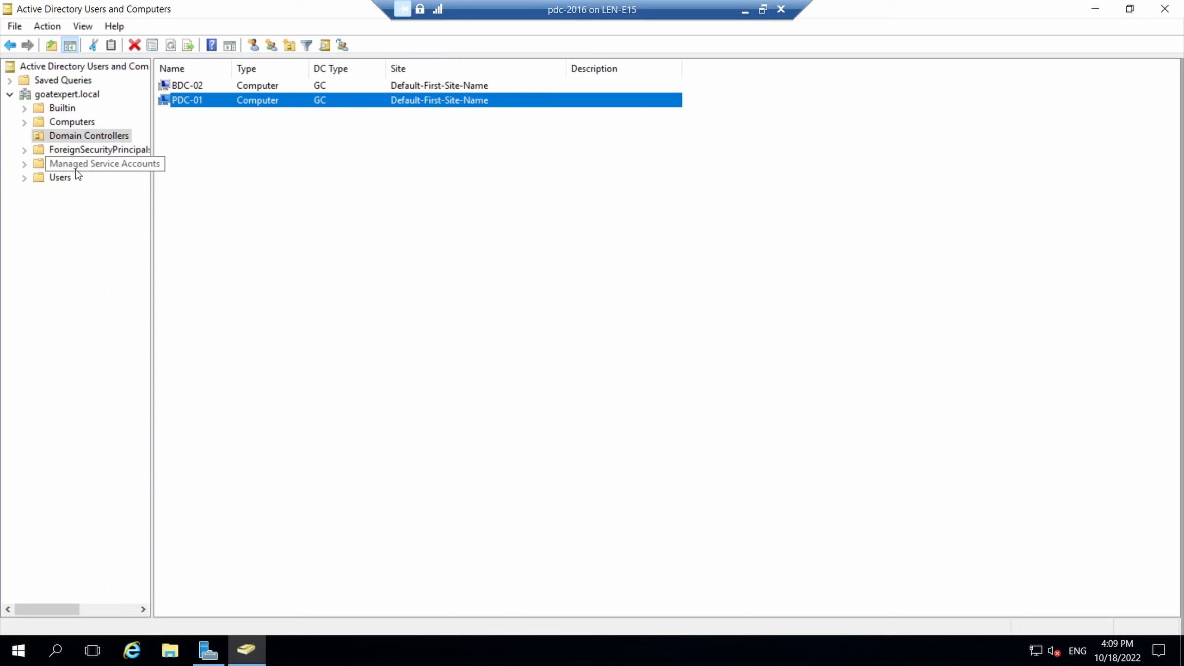